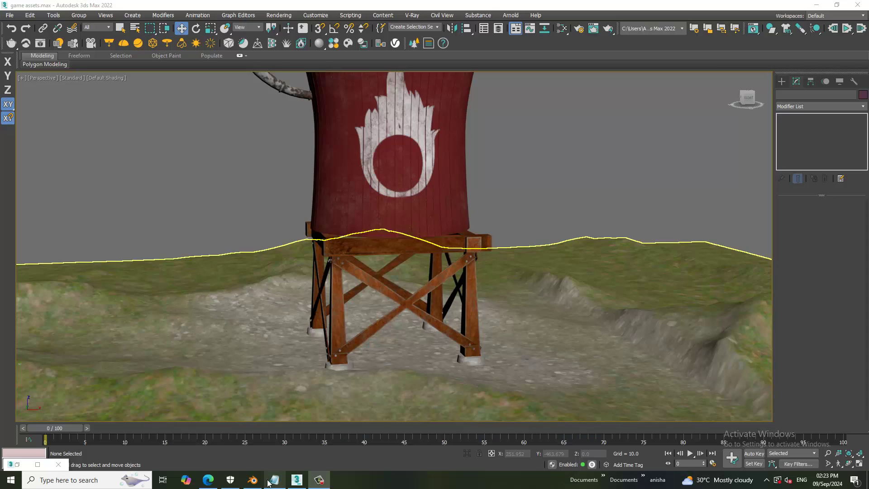
# Review the tutorial note's text, then minimize Notepad to reveal the water-tower scene
pyautogui.click(273, 480)
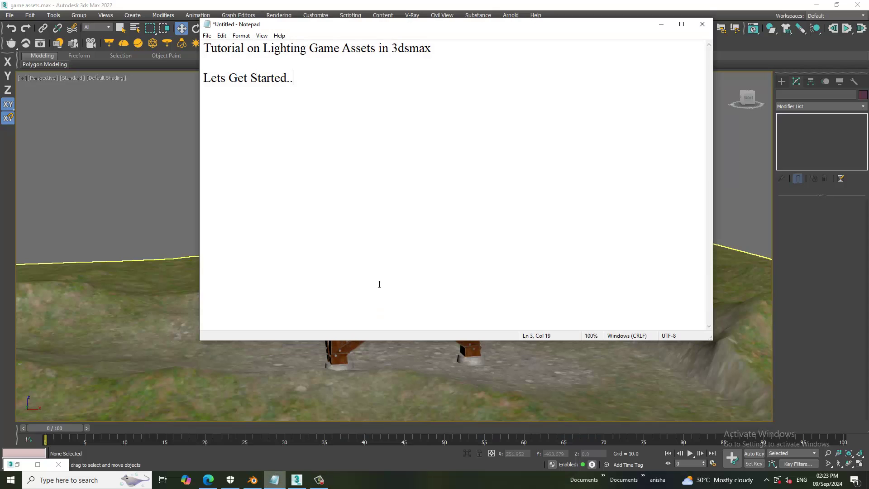
pyautogui.moveTo(378, 285); pyautogui.dragTo(184, 7)
pyautogui.click(662, 24)
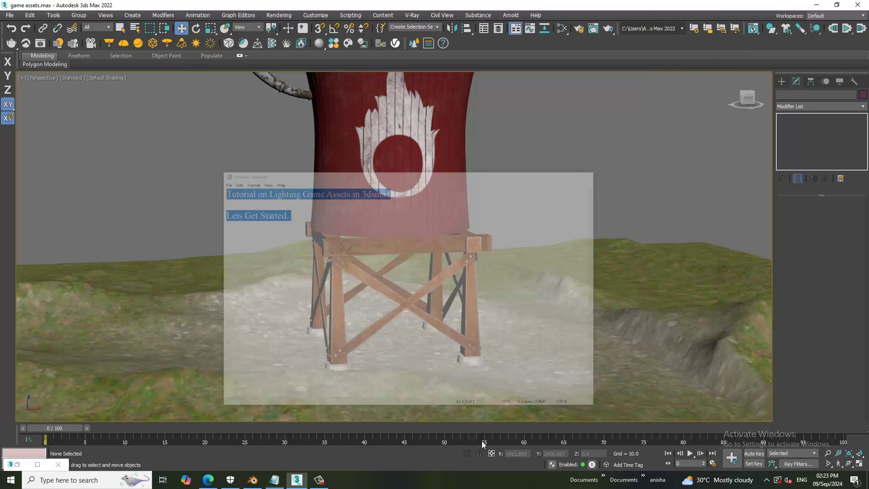
pyautogui.click(319, 480)
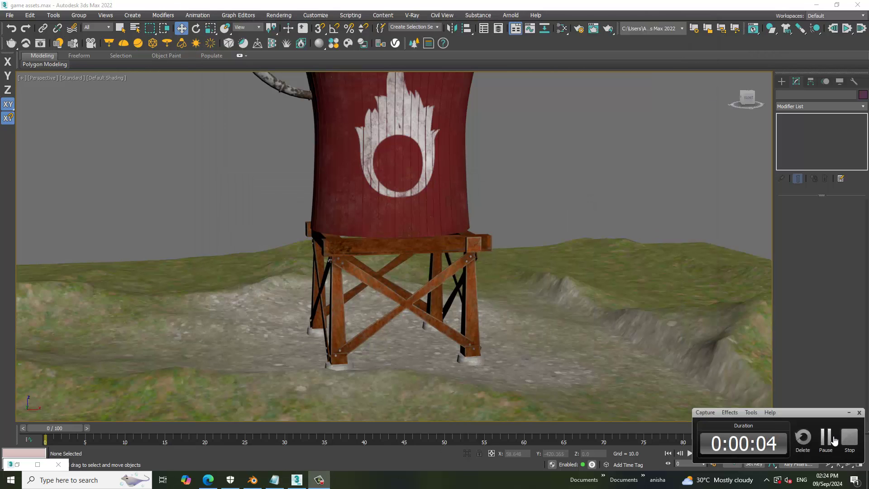
pyautogui.click(849, 448)
# Frame the tank and roof, then place the note's cursor after its last line
pyautogui.moveTo(619, 191); pyautogui.dragTo(574, 267, button='middle')
pyautogui.scroll(-5, 574, 267)
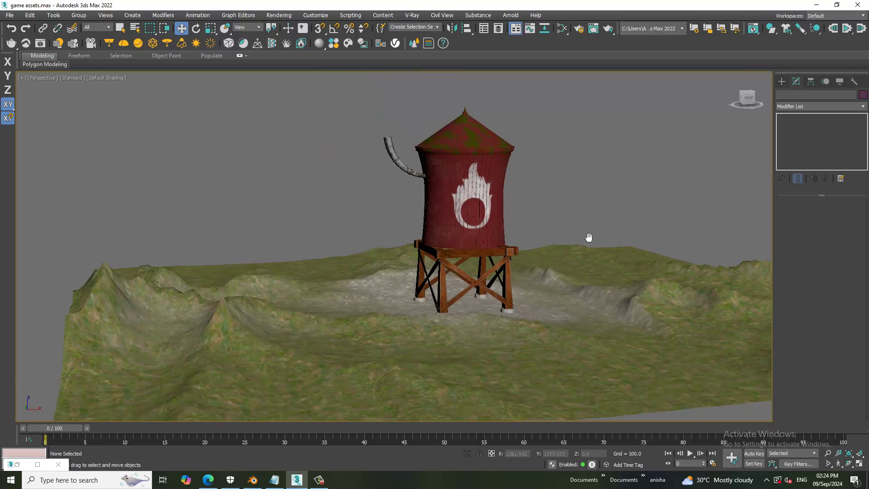
pyautogui.scroll(1, 587, 231)
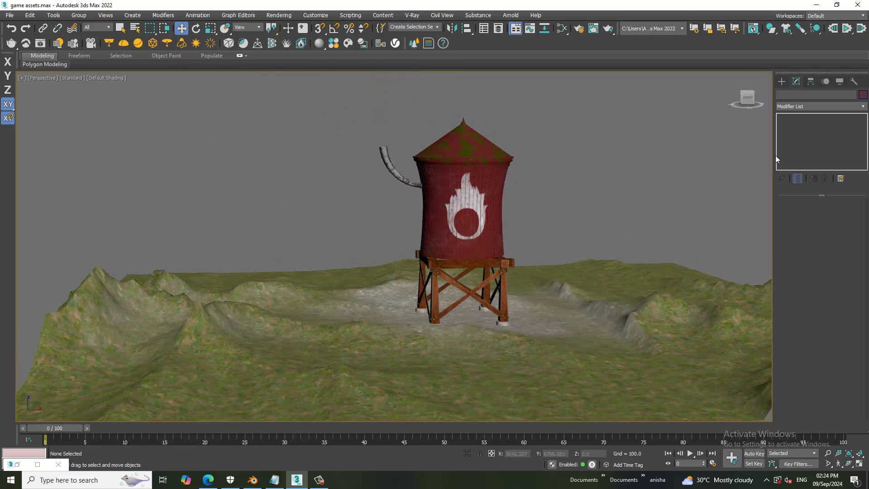
pyautogui.click(275, 479)
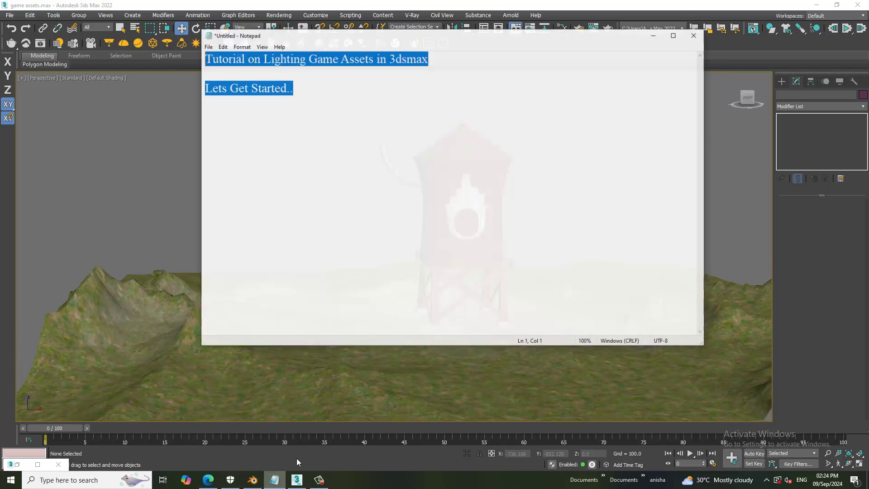
pyautogui.click(328, 88)
pyautogui.write('Lets Add a Vray Sun')
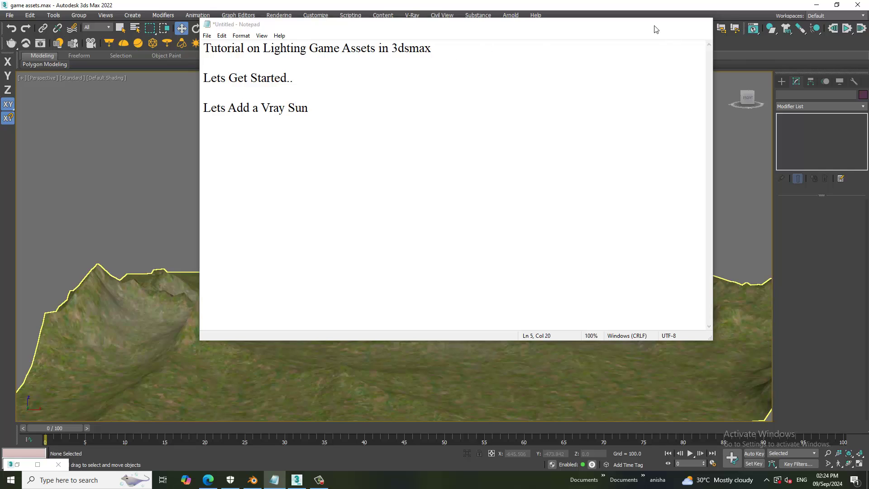
# Minimize Notepad and maximize the Front viewport, zoomed to the tower
pyautogui.click(661, 24)
pyautogui.hotkey('alt', 'w')
pyautogui.click(672, 174)
pyautogui.hotkey('alt', 'w')
pyautogui.scroll(-6, 625, 175)
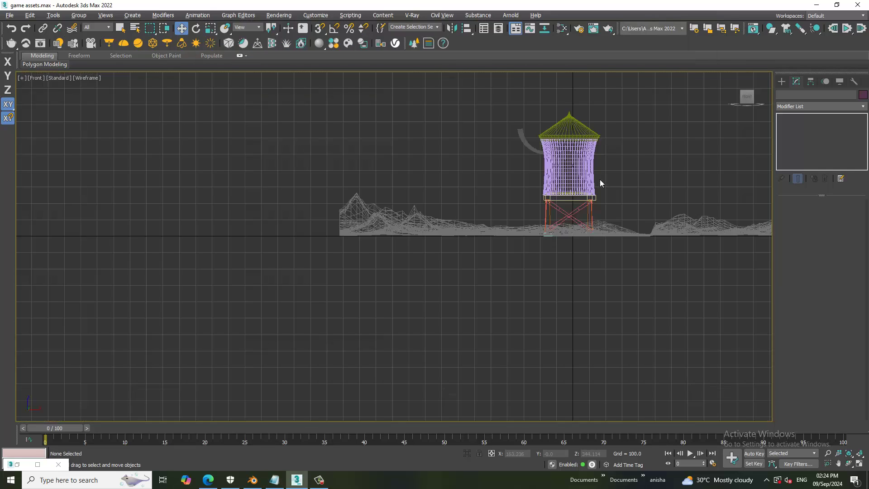
pyautogui.scroll(1, 599, 180)
pyautogui.scroll(1, 585, 215)
pyautogui.scroll(2, 599, 210)
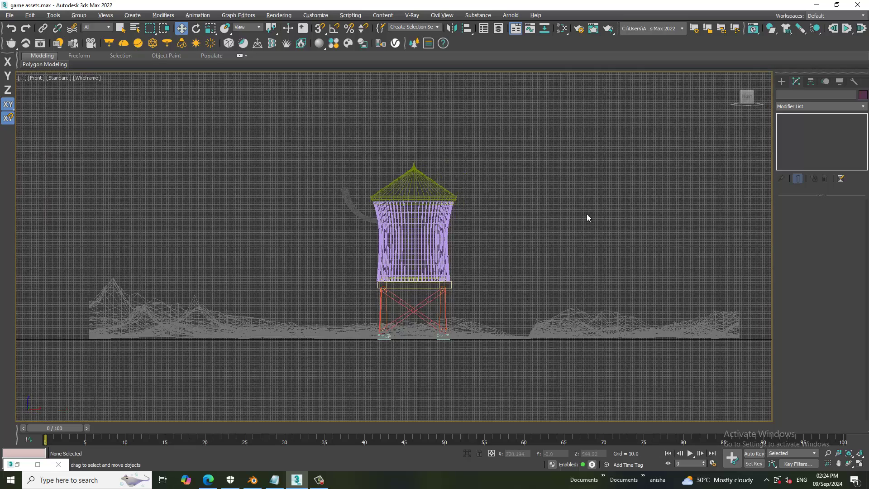
# Create a VRaySun aimed from the upper right down at the tower, answering the VRaySky prompt
pyautogui.click(781, 82)
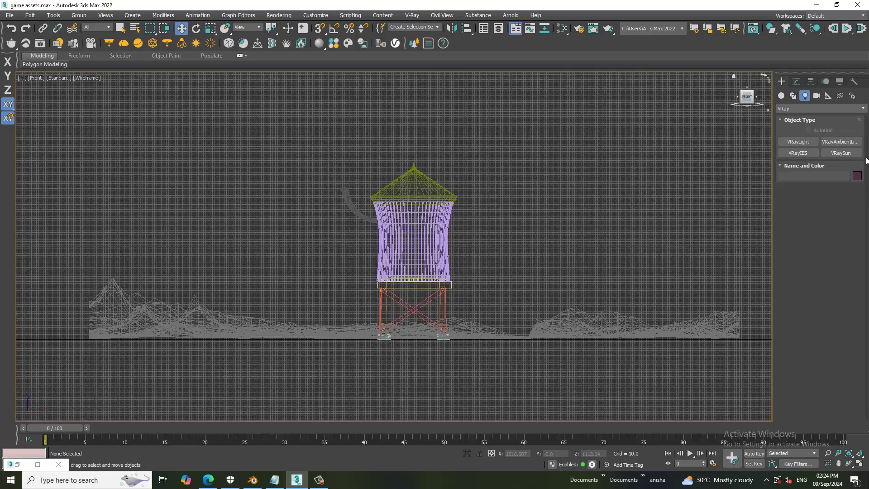
pyautogui.click(841, 153)
pyautogui.scroll(-2, 514, 225)
pyautogui.scroll(-1, 530, 210)
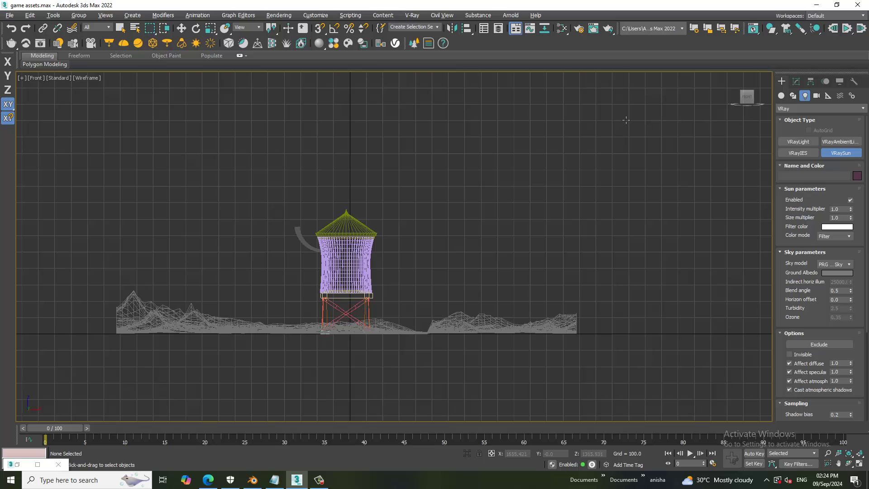
pyautogui.moveTo(632, 96); pyautogui.dragTo(345, 301)
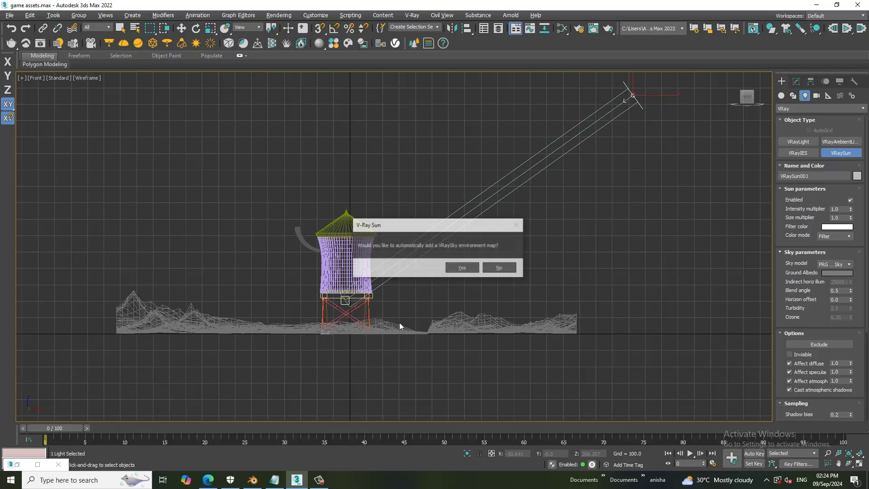
pyautogui.click(467, 268)
# Maximize the Perspective view and orbit to face the tower from the front
pyautogui.press('w')
pyautogui.hotkey('alt', 'w')
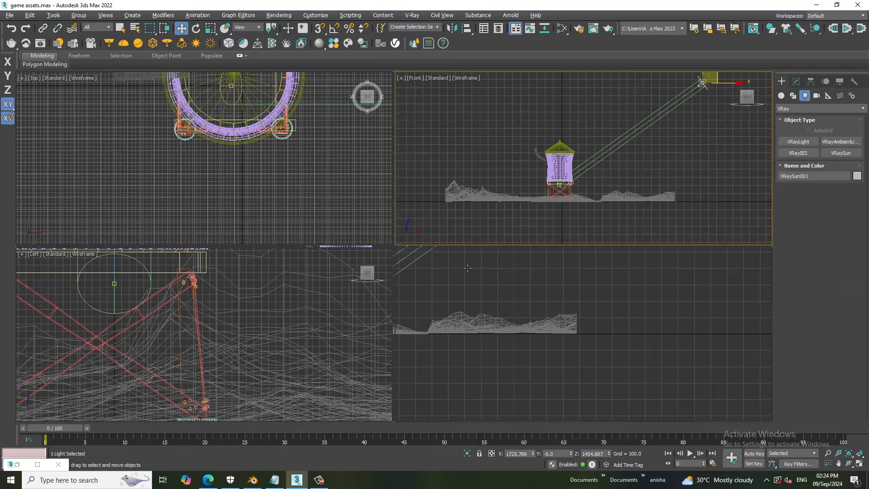
pyautogui.scroll(-3, 523, 300)
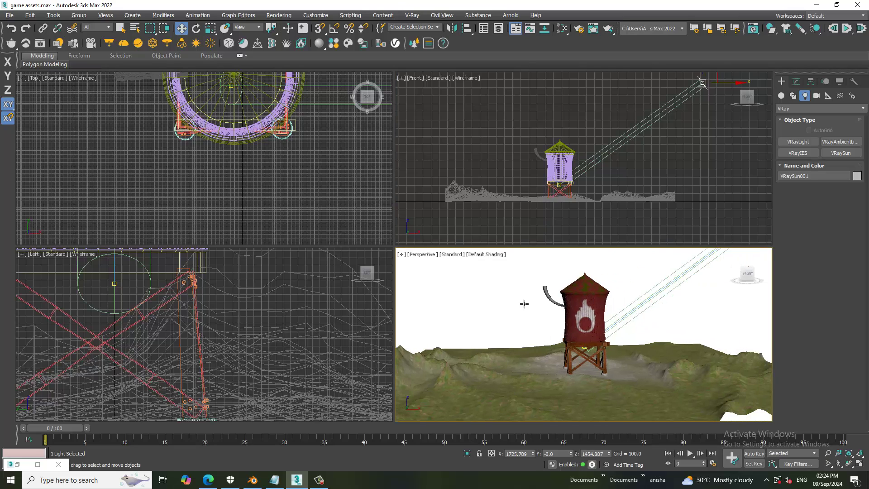
pyautogui.hotkey('alt', 'w')
pyautogui.scroll(-5, 539, 287)
pyautogui.scroll(-3, 581, 231)
pyautogui.keyDown('alt'); pyautogui.moveTo(580, 231); pyautogui.dragTo(527, 262, button='middle'); pyautogui.keyUp('alt')
pyautogui.scroll(5, 528, 262)
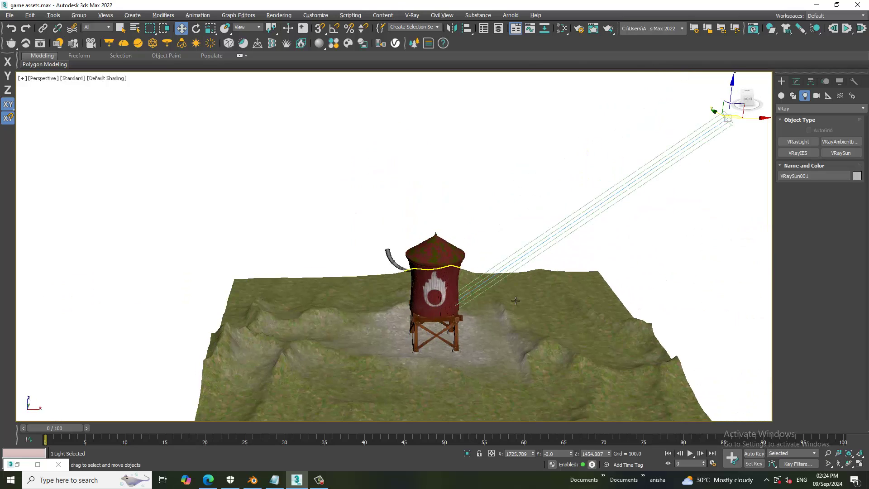
pyautogui.scroll(4, 536, 254)
pyautogui.scroll(2, 497, 274)
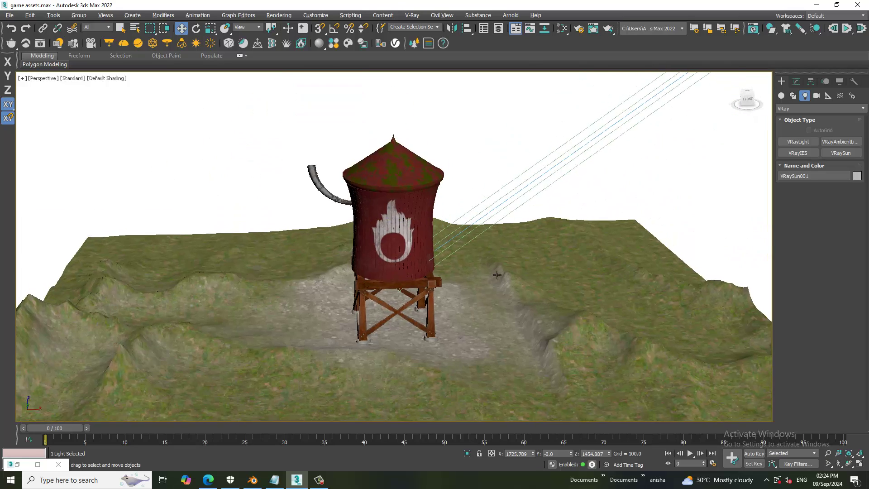
pyautogui.click(71, 78)
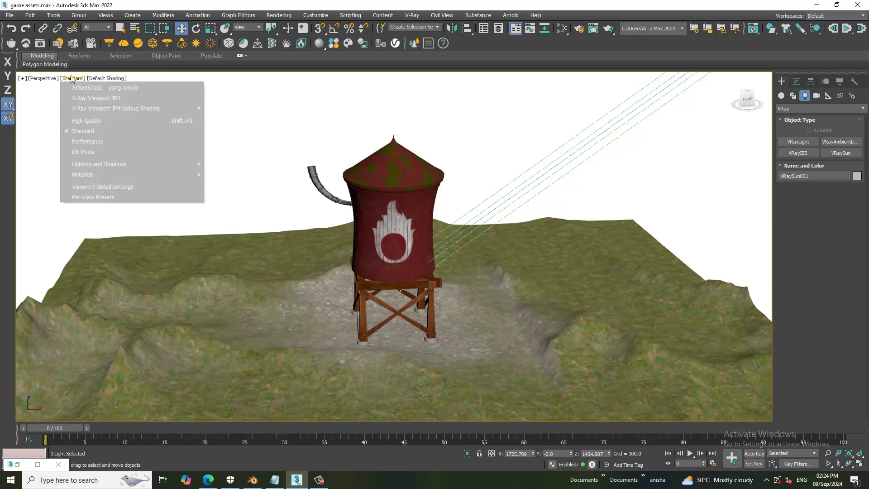
pyautogui.click(101, 95)
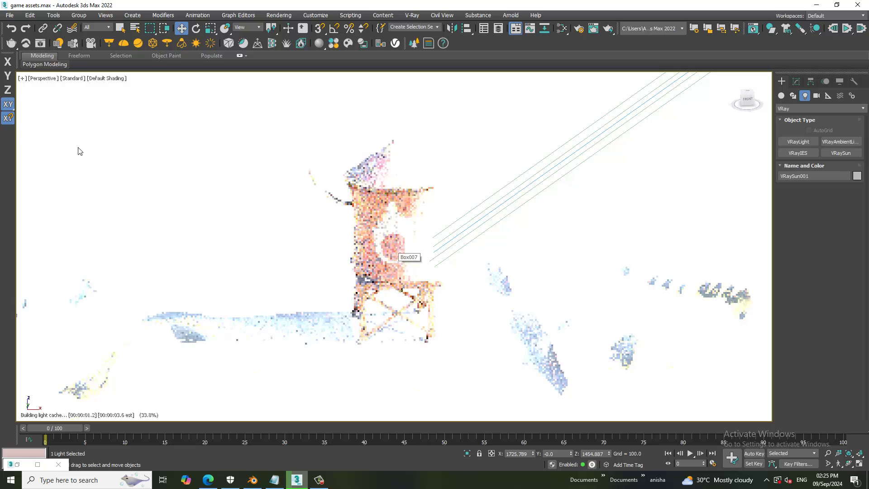
pyautogui.click(71, 80)
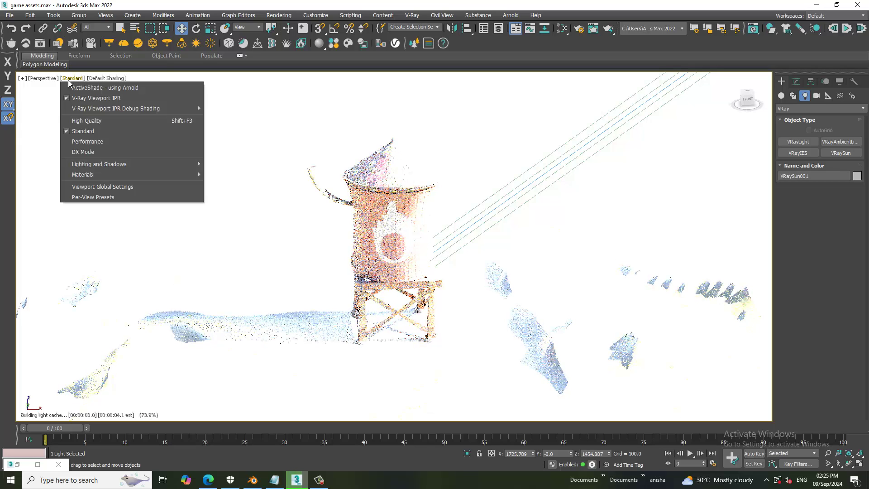
pyautogui.click(94, 98)
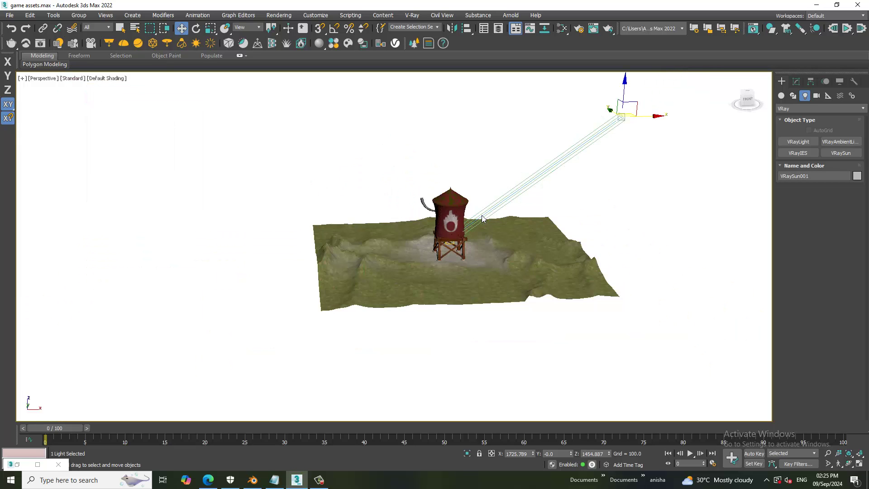
# Show VRaySun001's parameters in the Modify panel and scroll to Filter color
pyautogui.click(796, 82)
pyautogui.scroll(3, 445, 236)
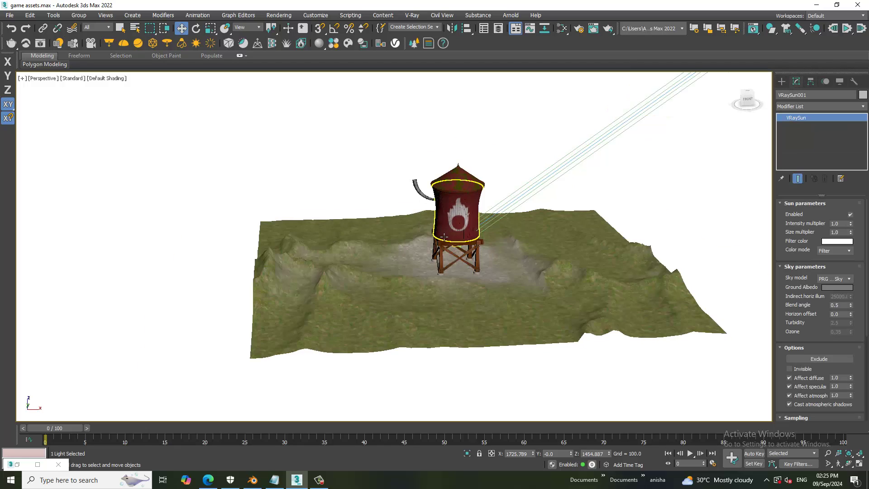
pyautogui.scroll(3, 446, 237)
pyautogui.scroll(3, 584, 237)
pyautogui.scroll(2, 656, 240)
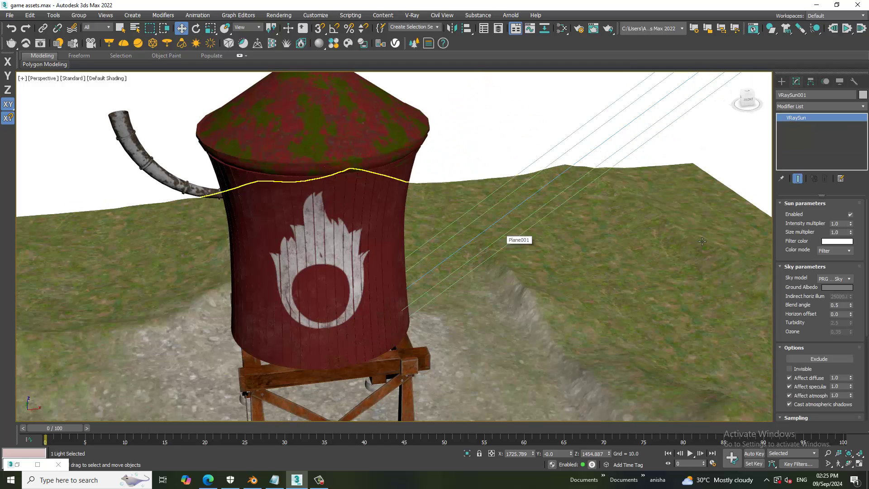
pyautogui.scroll(5, 415, 305)
pyautogui.scroll(-5, 413, 305)
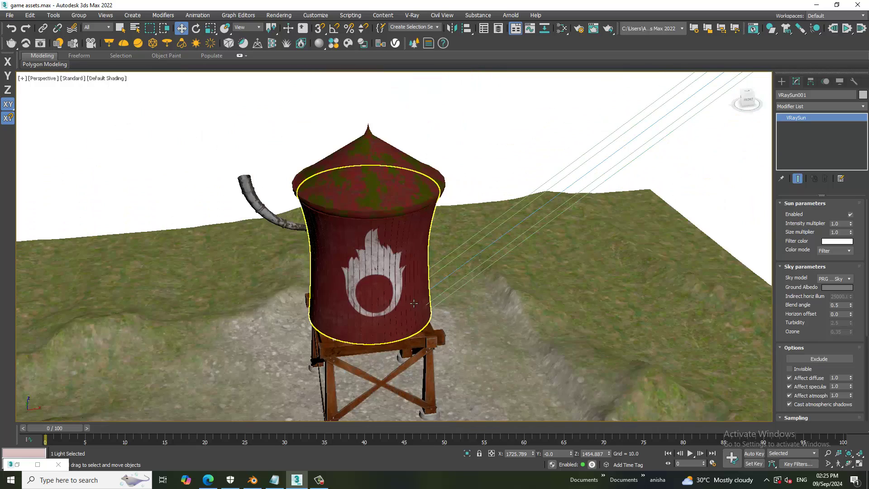
pyautogui.scroll(-3, 413, 305)
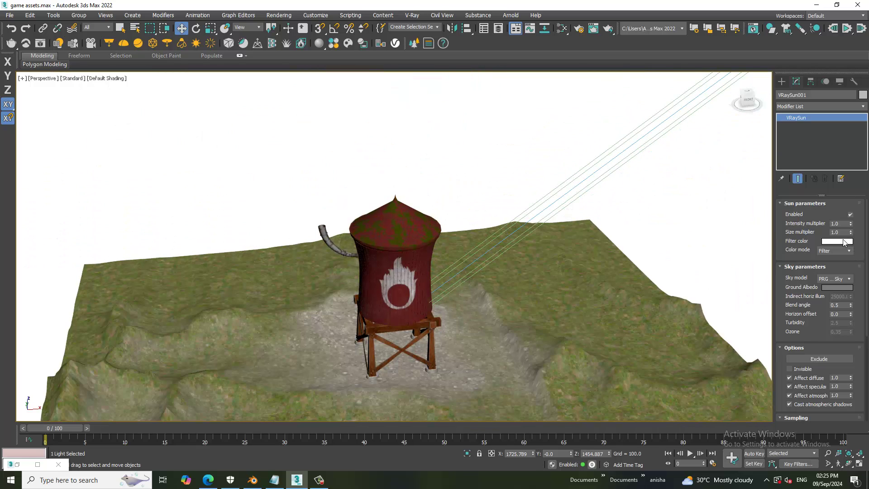
# Tint the sun's filter colour warm peach (212, 175, 143) and open the viewport render menu
pyautogui.click(844, 244)
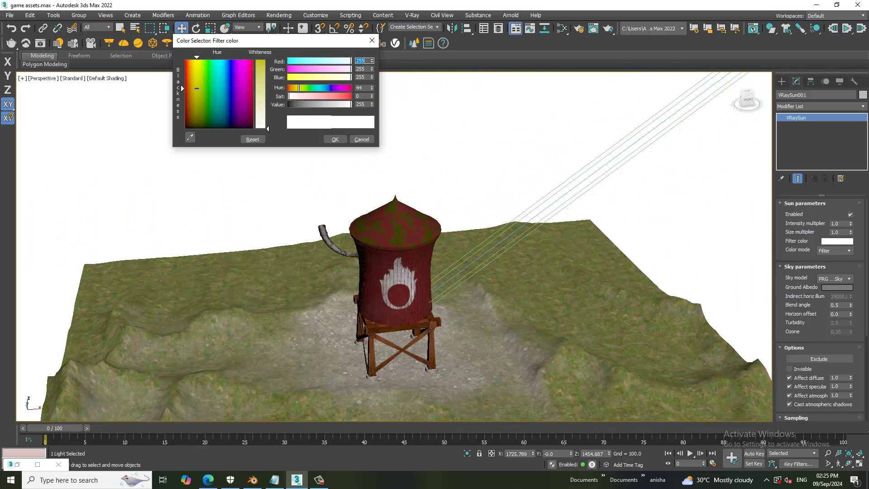
pyautogui.moveTo(268, 129); pyautogui.dragTo(268, 103)
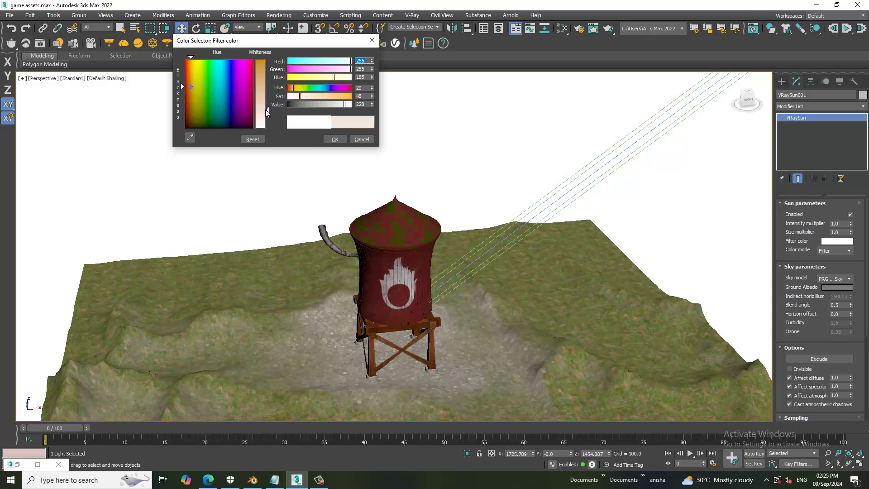
pyautogui.click(335, 140)
pyautogui.click(73, 78)
# Start the V-Ray interactive viewport render and widen the sun's photon emit radius to 1026
pyautogui.click(100, 95)
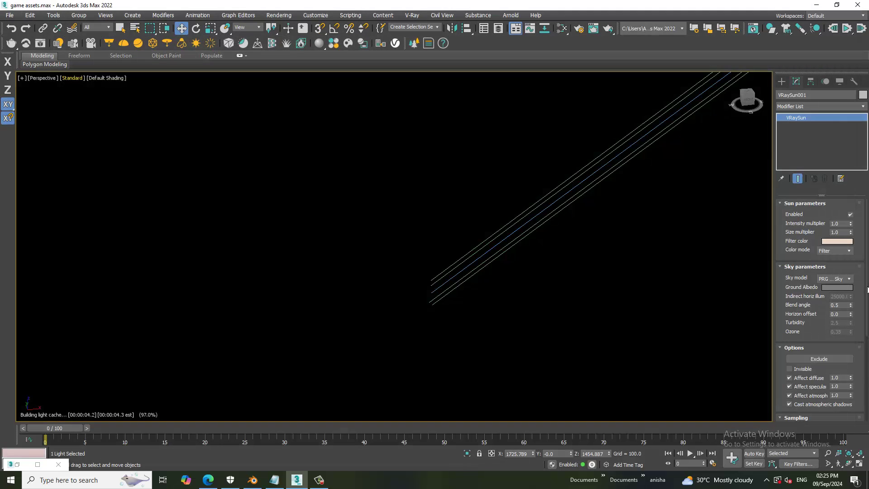
pyautogui.moveTo(825, 333); pyautogui.dragTo(837, 193)
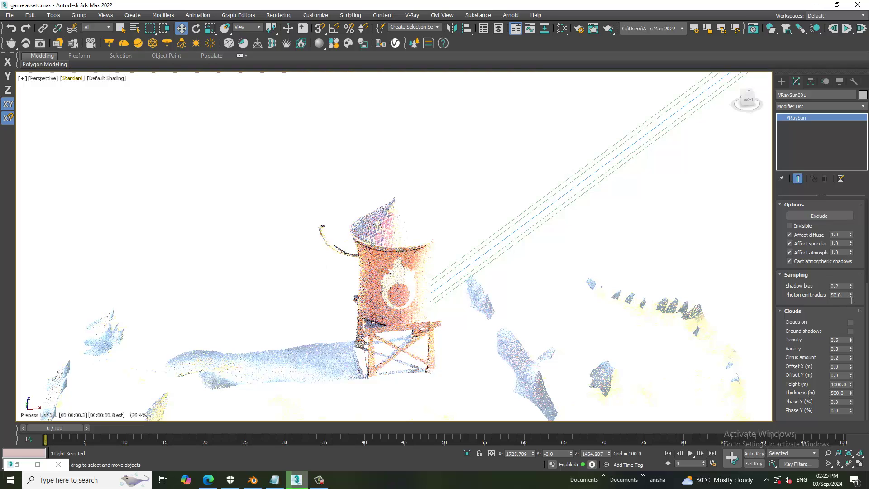
pyautogui.moveTo(851, 294); pyautogui.dragTo(768, 350)
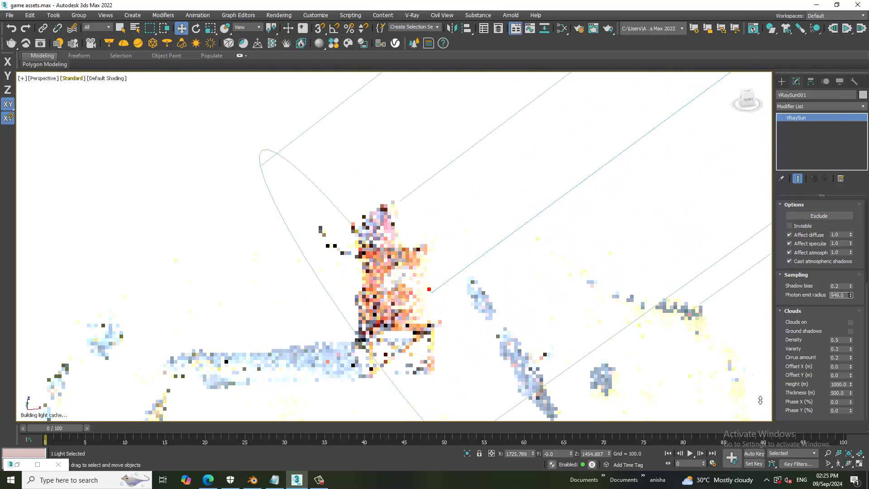
pyautogui.scroll(-5, 446, 294)
pyautogui.scroll(-3, 520, 267)
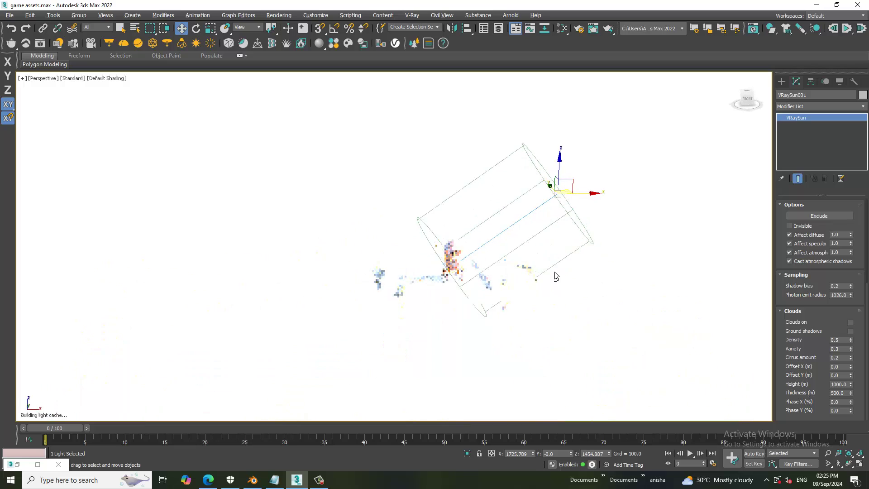
pyautogui.scroll(2, 548, 272)
pyautogui.scroll(3, 559, 278)
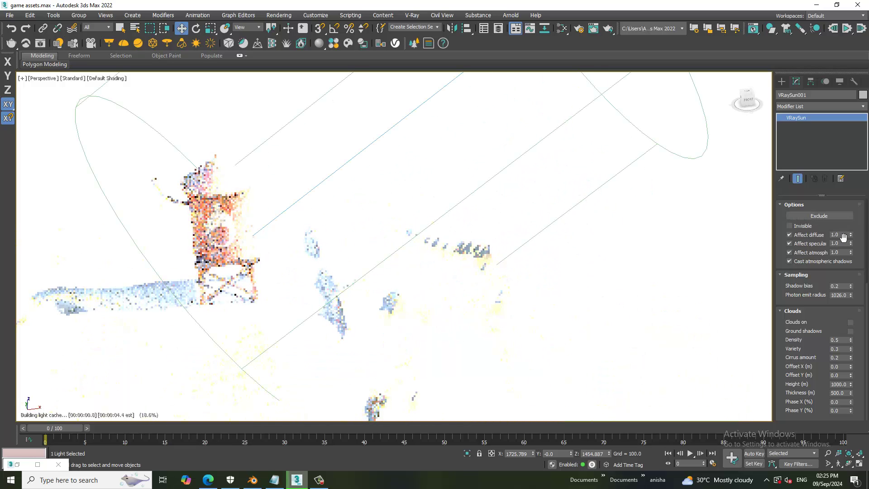
# Turn on Clouds for the sun, toggling Ground shadows on and back off
pyautogui.rightClick(835, 323)
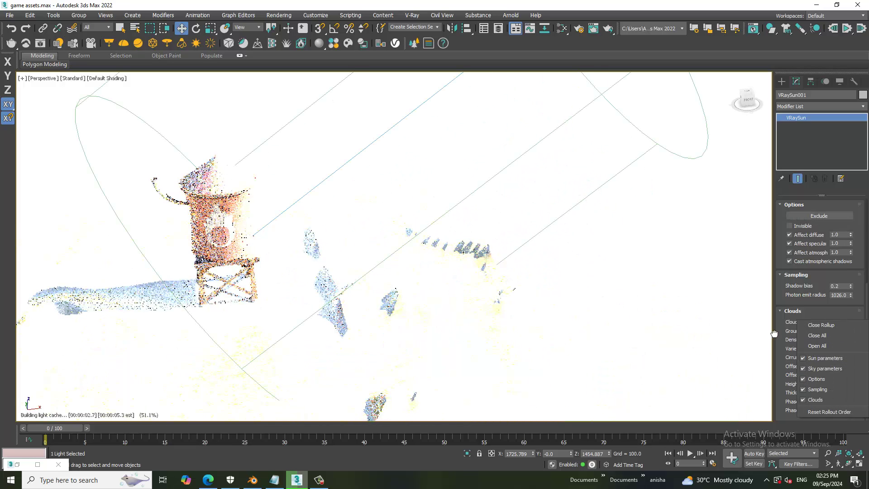
pyautogui.click(791, 302)
pyautogui.click(850, 322)
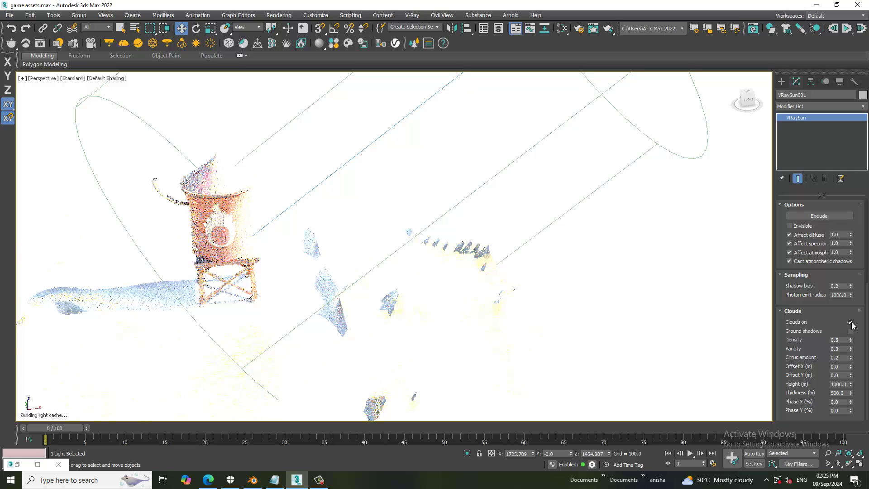
pyautogui.click(850, 331)
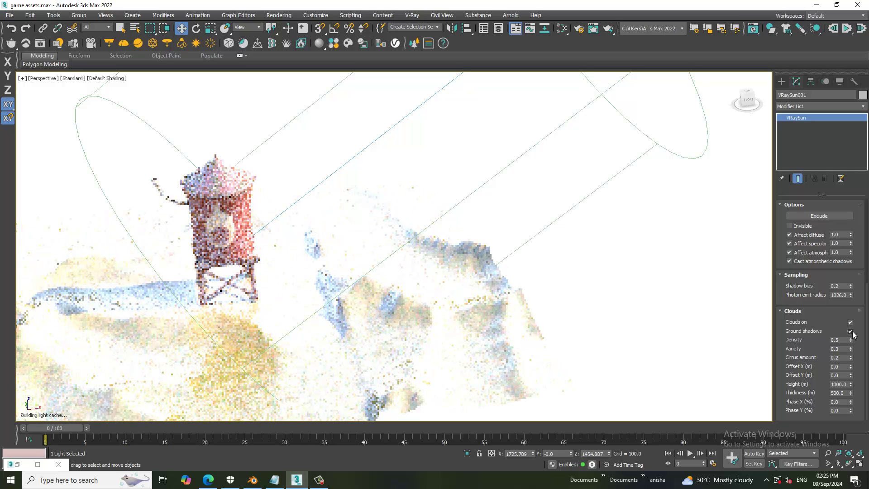
pyautogui.click(851, 331)
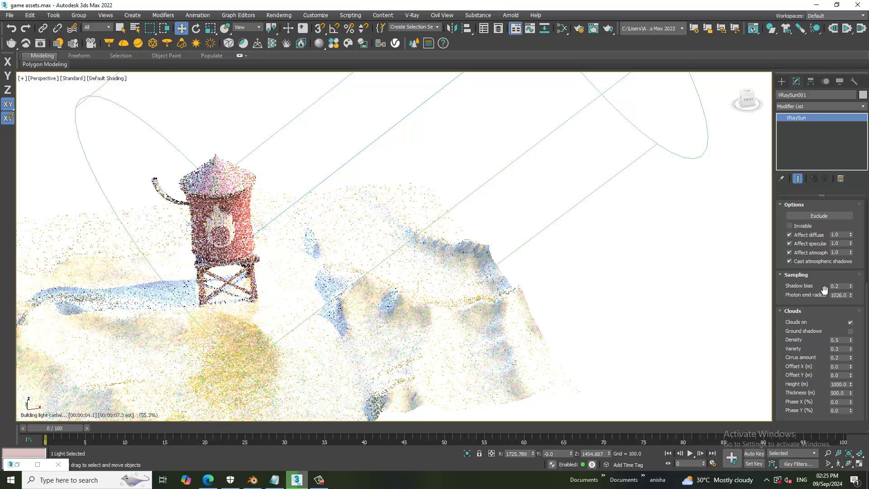
pyautogui.moveTo(824, 290); pyautogui.dragTo(819, 456)
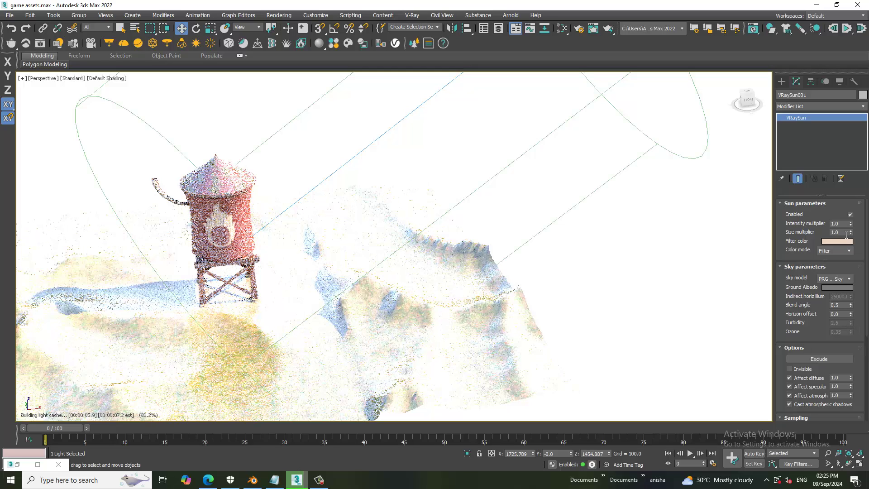
# Try sun intensity multipliers of 0.2 and 0.05, orbiting and zooming to check the preview
pyautogui.write('.2')
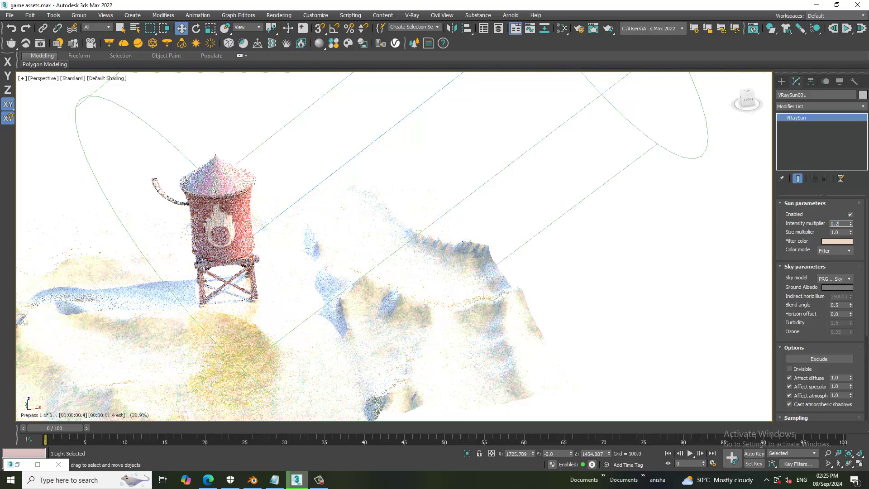
pyautogui.press('Return')
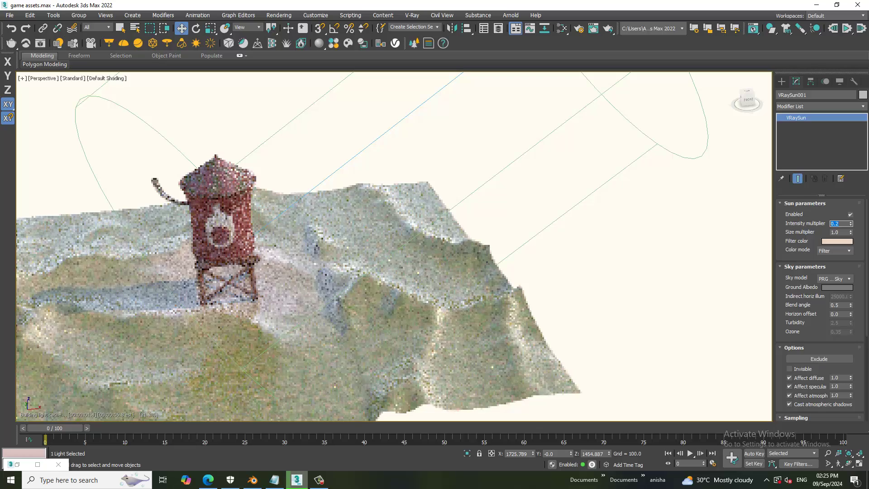
pyautogui.write('.05')
pyautogui.press('Return')
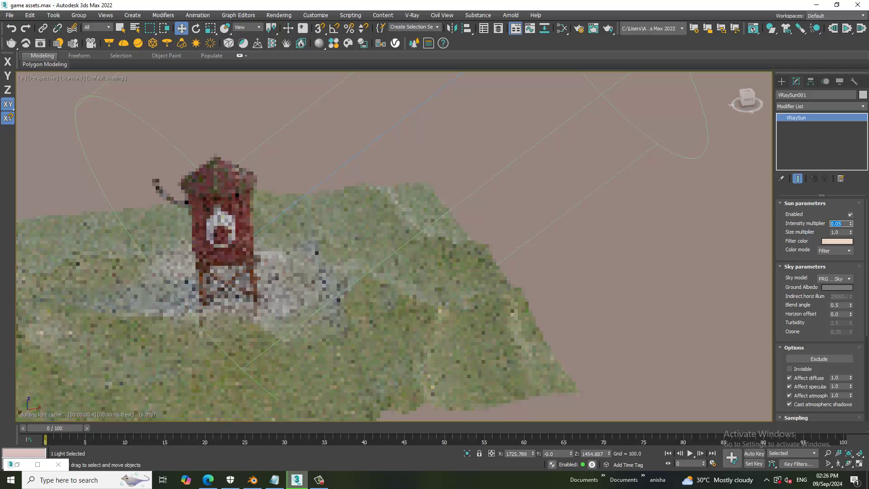
pyautogui.keyDown('alt'); pyautogui.moveTo(452, 226); pyautogui.dragTo(471, 213, button='middle'); pyautogui.keyUp('alt')
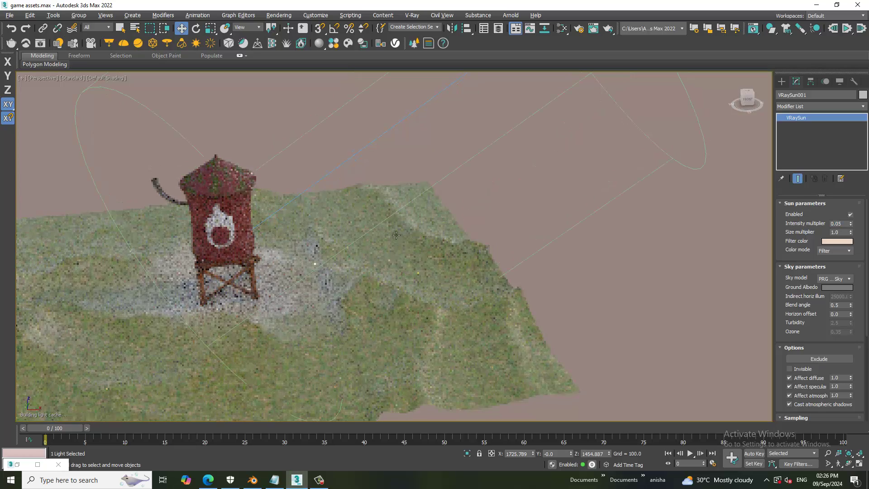
pyautogui.scroll(2, 467, 215)
pyautogui.scroll(2, 422, 246)
pyautogui.scroll(3, 421, 246)
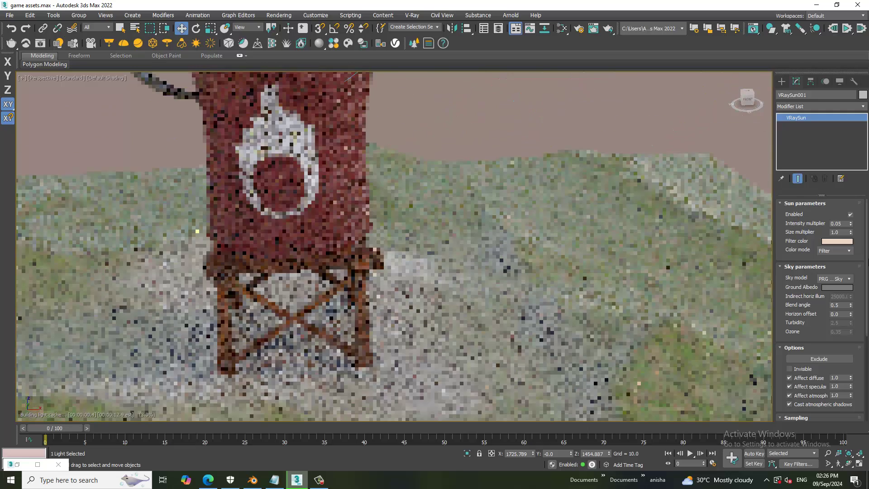
pyautogui.scroll(3, 359, 285)
pyautogui.scroll(-2, 359, 284)
pyautogui.scroll(-2, 359, 284)
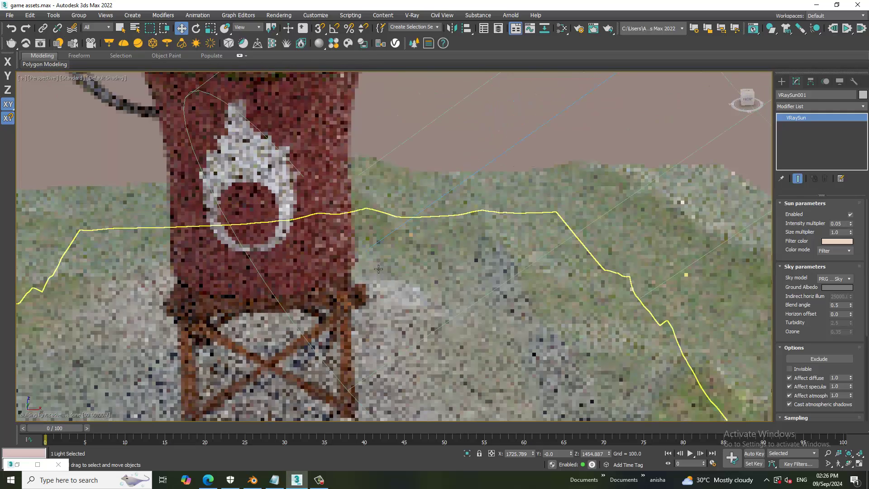
pyautogui.scroll(-3, 359, 284)
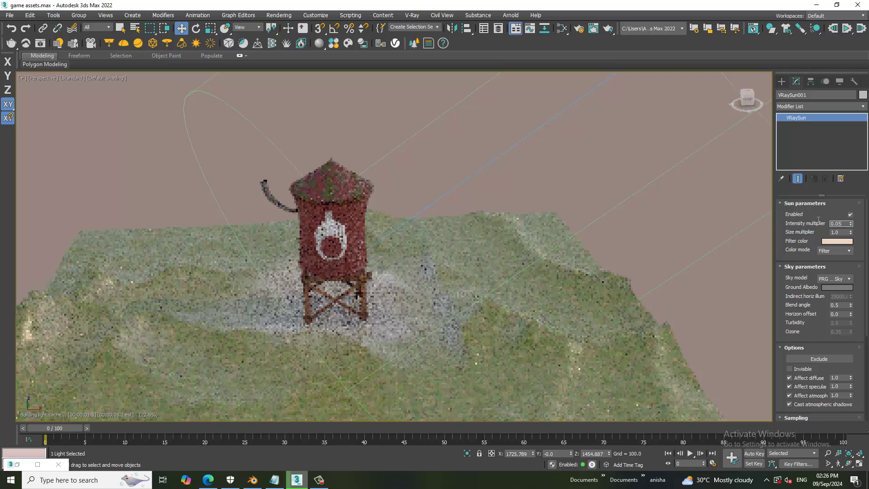
# Settle the sun intensity multiplier at 0.1 and zoom to review the preview
pyautogui.write('0.1')
pyautogui.press('Return')
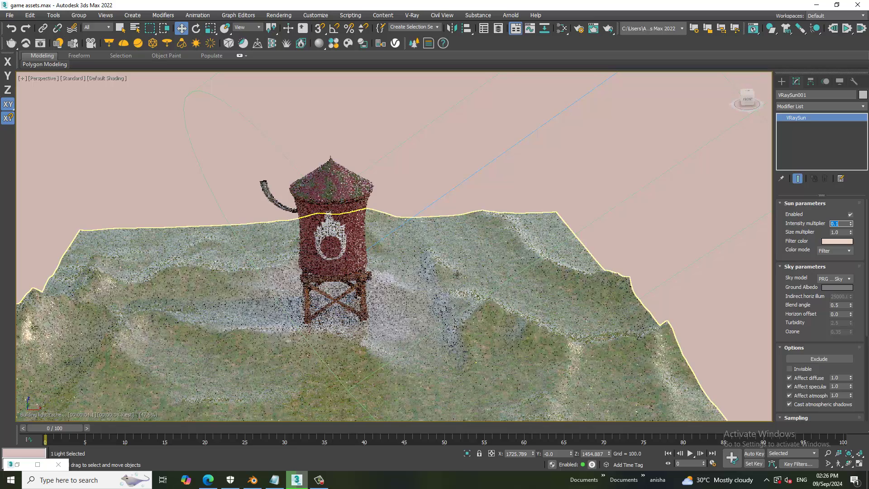
pyautogui.scroll(2, 434, 273)
pyautogui.scroll(1, 385, 263)
pyautogui.scroll(3, 362, 267)
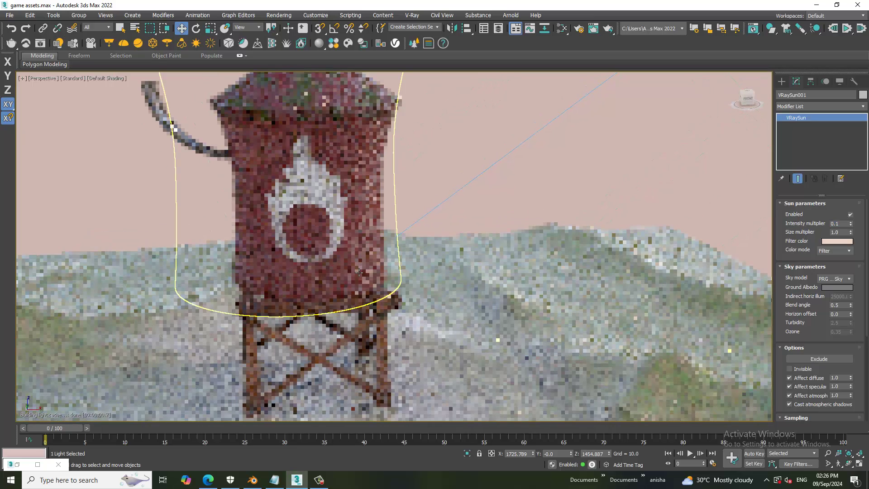
pyautogui.scroll(1, 358, 272)
pyautogui.scroll(-2, 369, 262)
pyautogui.scroll(-3, 429, 306)
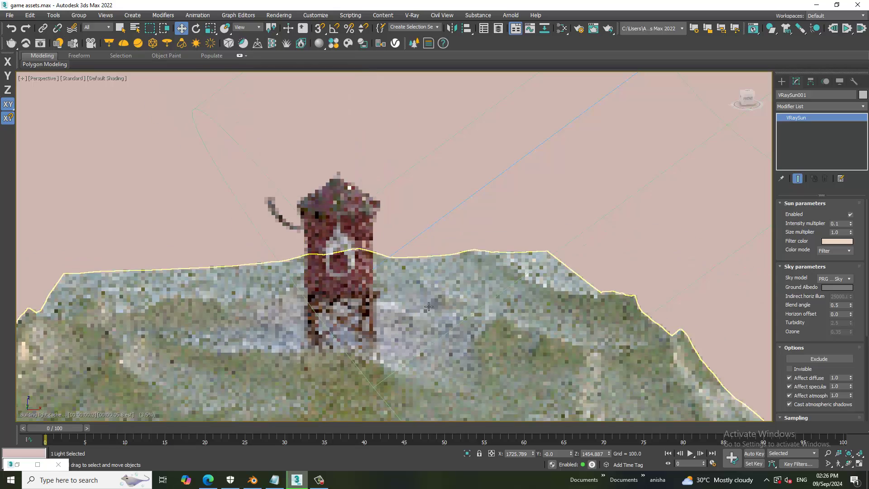
pyautogui.scroll(1, 429, 307)
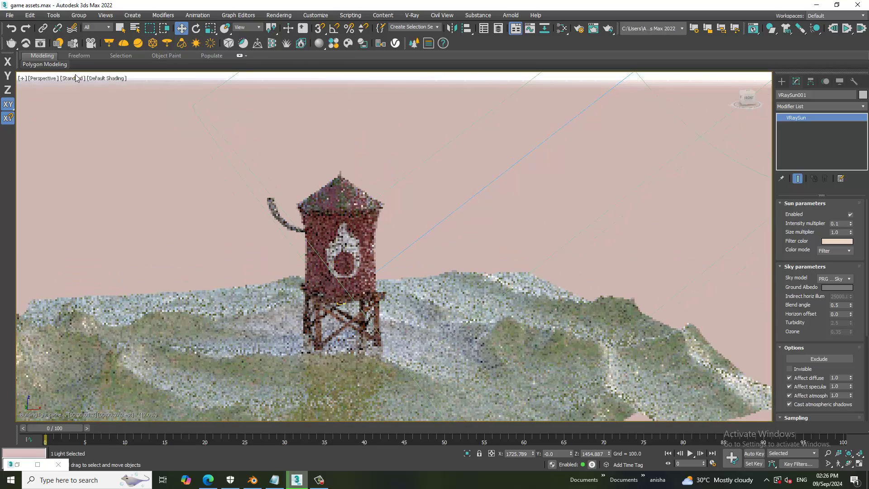
# Deselect the sun and switch the viewport from V-Ray IPR back to standard shading
pyautogui.click(76, 81)
pyautogui.click(75, 79)
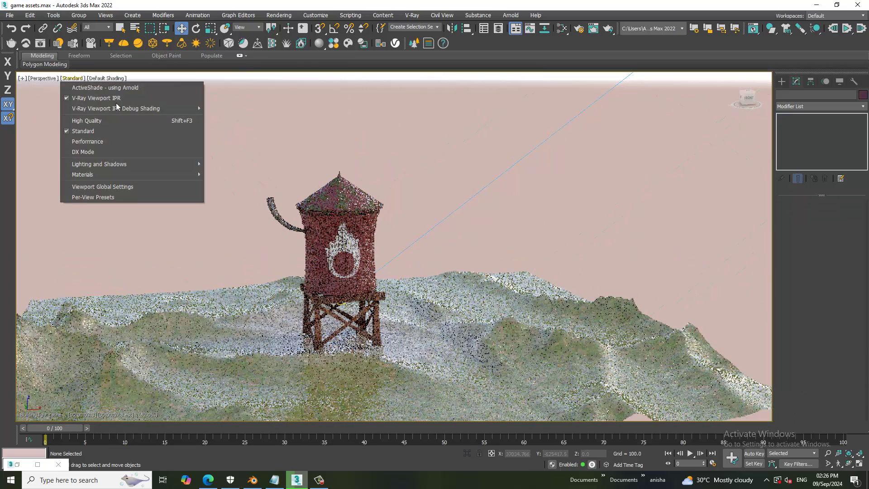
pyautogui.click(117, 98)
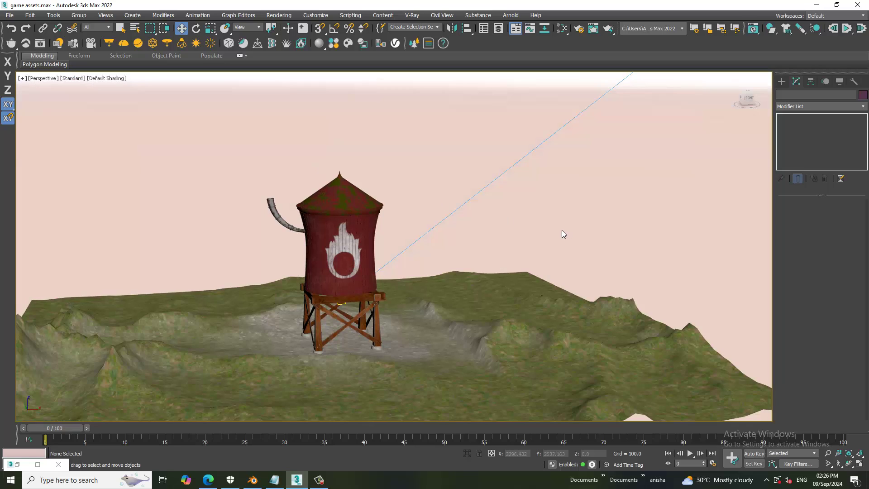
# Open the Slate Material Editor and bring the Main_tank material node into view
pyautogui.press('m')
pyautogui.scroll(-2, 467, 411)
pyautogui.scroll(-2, 503, 366)
pyautogui.moveTo(503, 366)
pyautogui.mouseDown(button='middle')
pyautogui.moveTo(510, 254)
pyautogui.moveTo(512, 411)
pyautogui.mouseUp(button='middle')
pyautogui.scroll(3, 512, 411)
pyautogui.scroll(1, 479, 362)
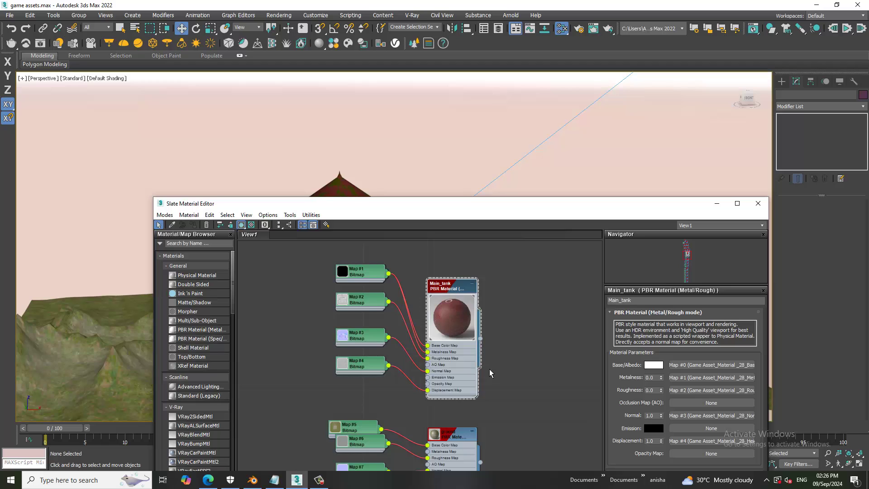
# Select the ground PBR material node and search 'BR' in the material browser
pyautogui.moveTo(480, 469); pyautogui.dragTo(479, 334, button='middle')
pyautogui.scroll(2, 465, 301)
pyautogui.scroll(1, 451, 298)
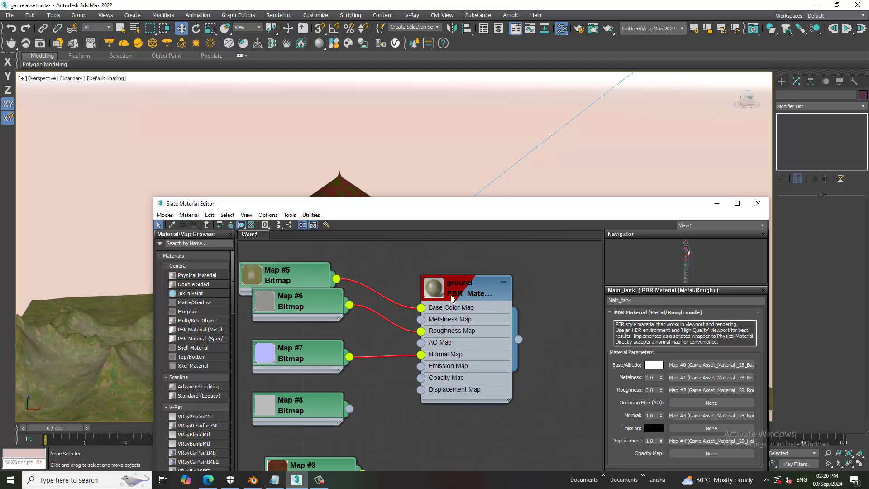
pyautogui.doubleClick(477, 297)
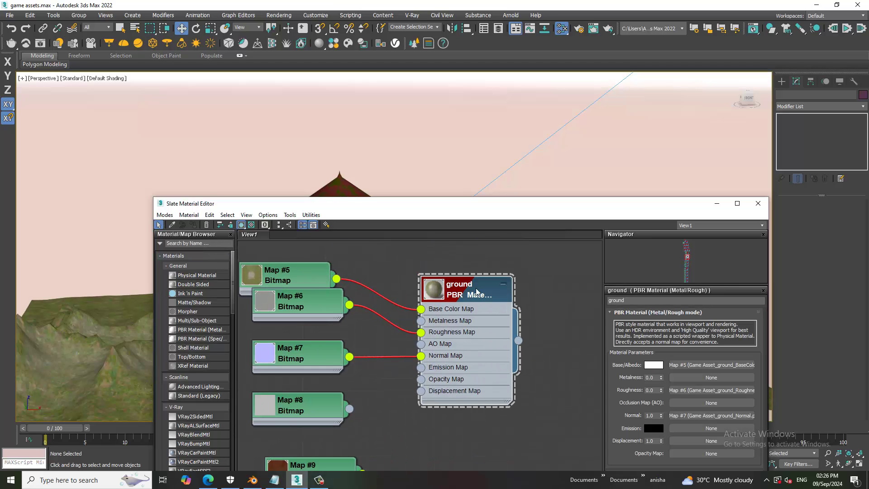
pyautogui.click(202, 245)
pyautogui.write('BR')
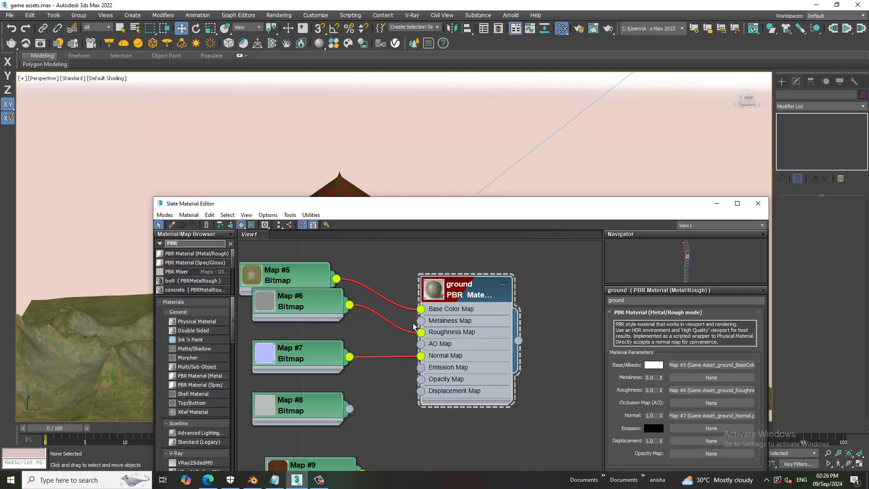
# Disconnect Map #5, #6 and #7 from the ground material and delete its node
pyautogui.click(416, 311)
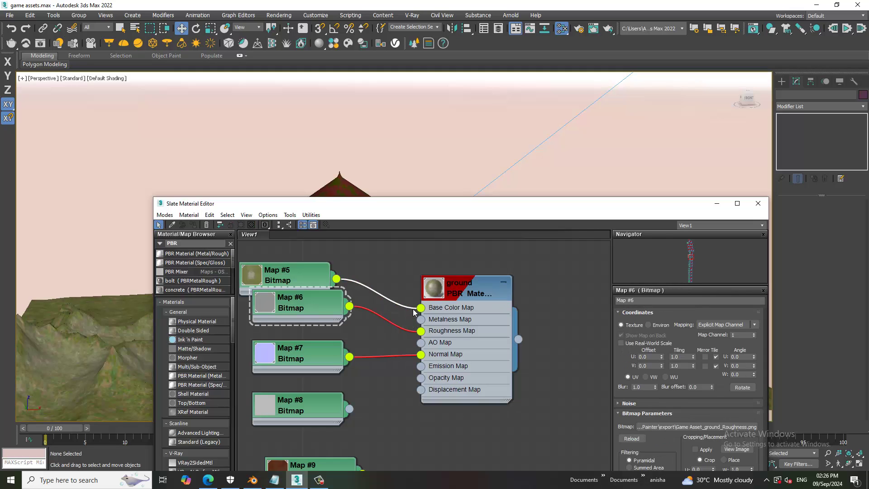
pyautogui.moveTo(421, 331)
pyautogui.mouseDown()
pyautogui.moveTo(426, 355)
pyautogui.moveTo(392, 361)
pyautogui.mouseUp()
pyautogui.click(482, 294)
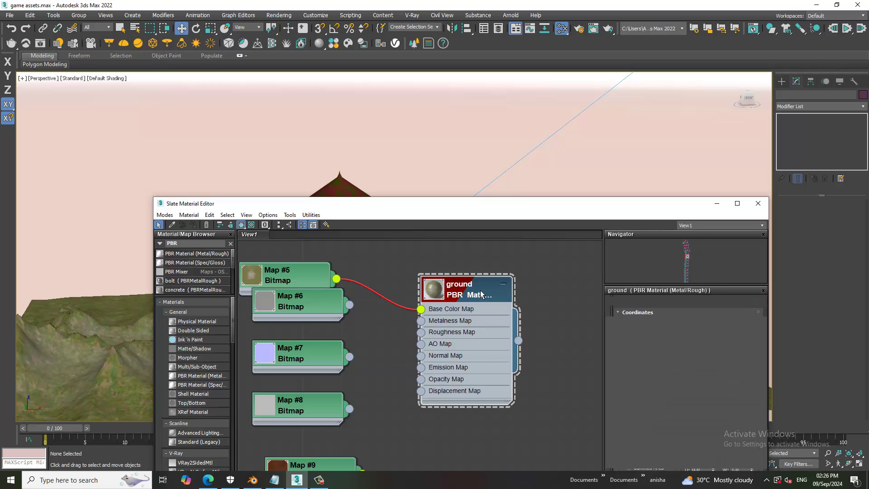
pyautogui.click(414, 319)
pyautogui.moveTo(420, 311); pyautogui.dragTo(393, 318)
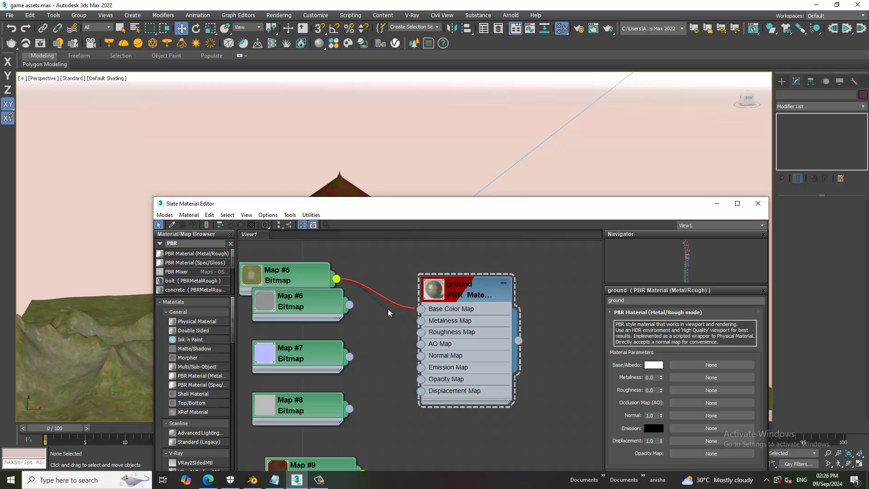
pyautogui.press('Delete')
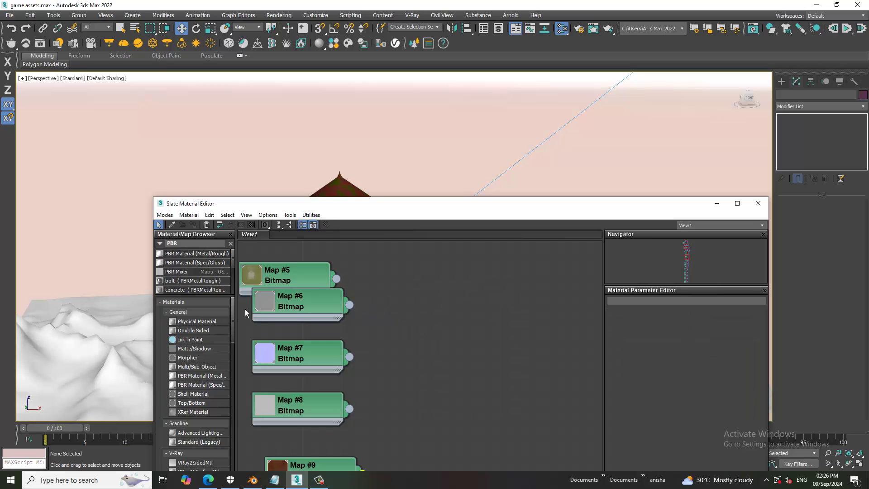
pyautogui.moveTo(304, 301); pyautogui.dragTo(292, 314)
# Add a new PBR Spec/Gloss Material #46 and wire Map #5 into its base color
pyautogui.click(303, 275)
pyautogui.doubleClick(302, 274)
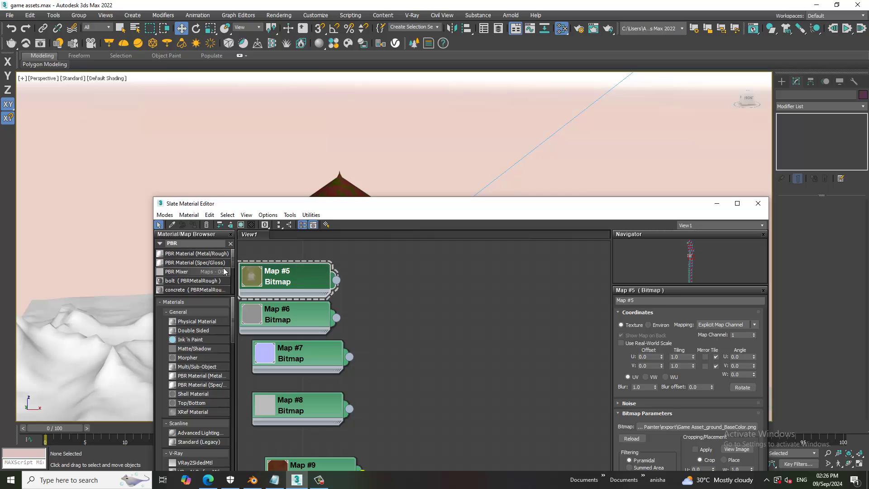
pyautogui.moveTo(220, 265); pyautogui.dragTo(429, 300)
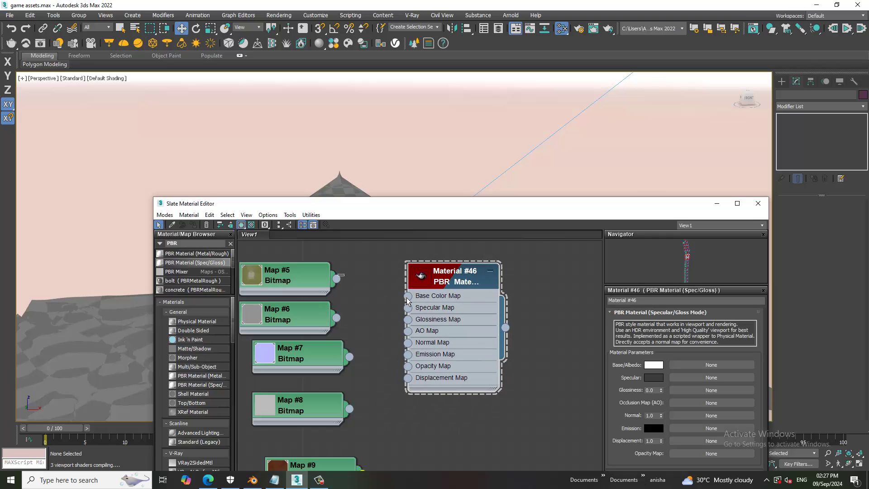
pyautogui.click(356, 296)
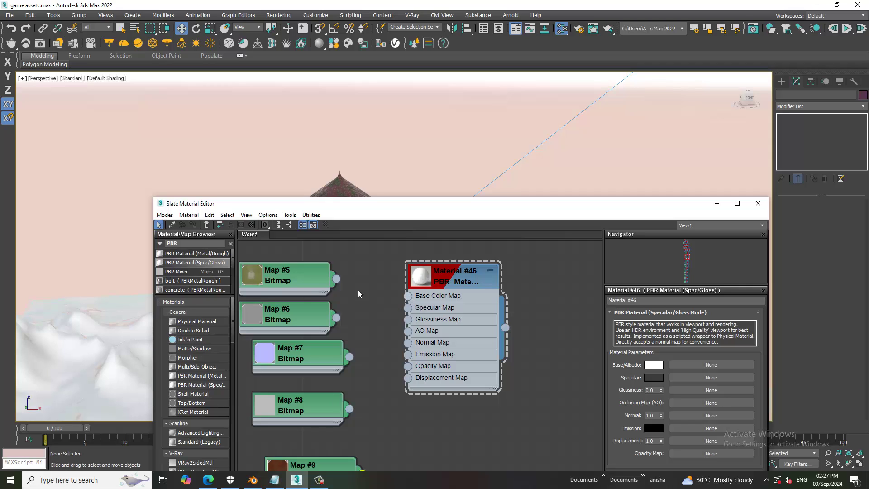
pyautogui.moveTo(336, 279); pyautogui.dragTo(408, 296)
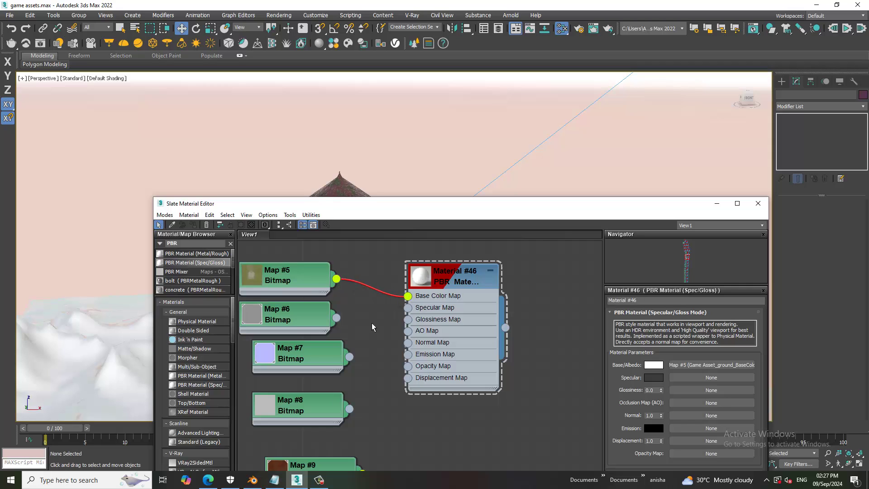
# Wire Map #6 into Material #46's Specular input and Map #7 into its Normal input
pyautogui.click(295, 321)
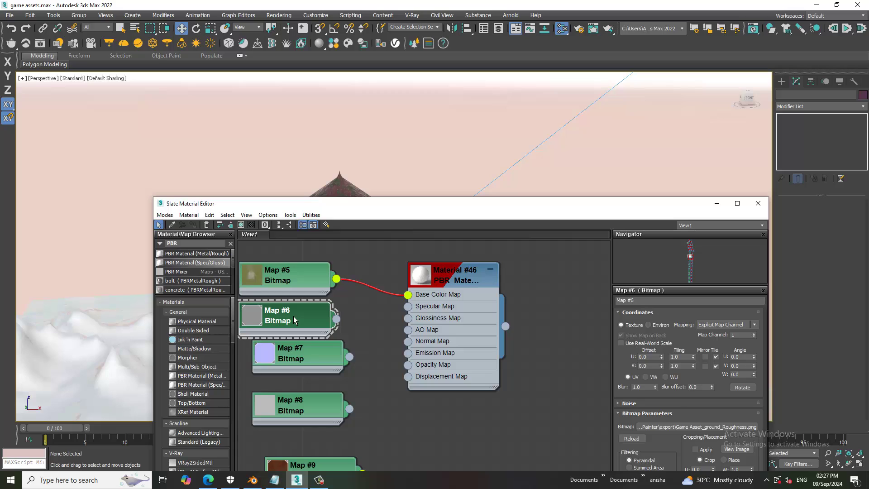
pyautogui.moveTo(336, 319)
pyautogui.mouseDown()
pyautogui.moveTo(401, 337)
pyautogui.moveTo(379, 326)
pyautogui.mouseUp()
pyautogui.moveTo(370, 325)
pyautogui.mouseDown()
pyautogui.moveTo(403, 324)
pyautogui.moveTo(408, 308)
pyautogui.mouseUp()
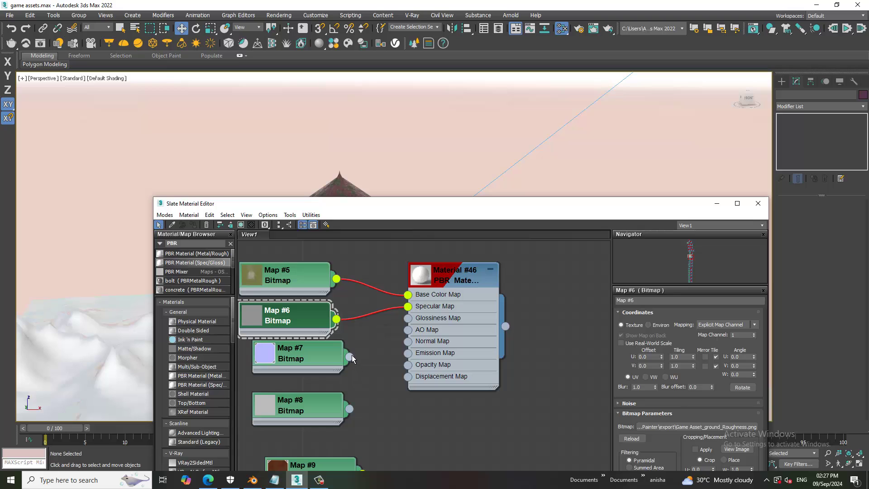
pyautogui.moveTo(349, 357); pyautogui.dragTo(408, 340)
pyautogui.click(305, 412)
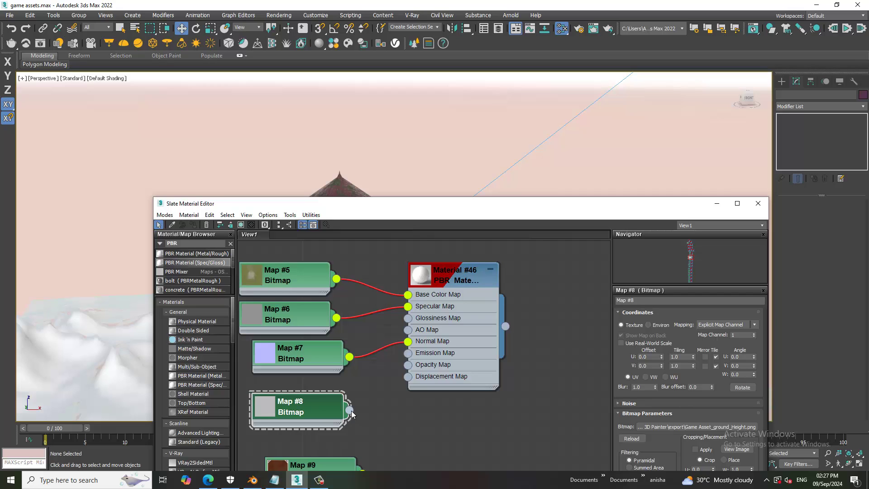
pyautogui.moveTo(383, 387); pyautogui.dragTo(390, 379)
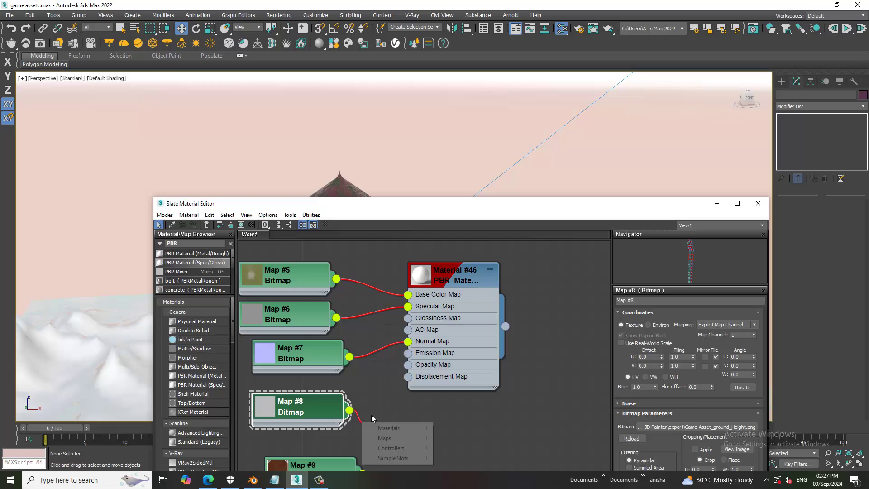
pyautogui.click(457, 279)
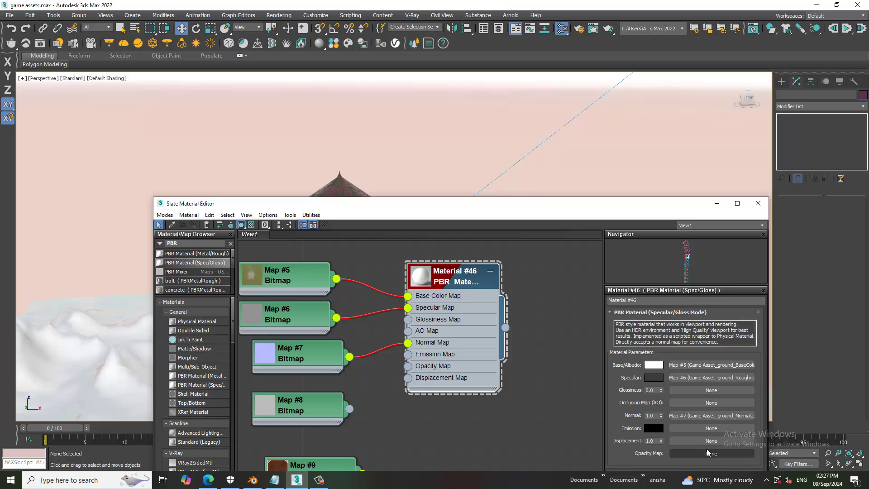
pyautogui.click(716, 204)
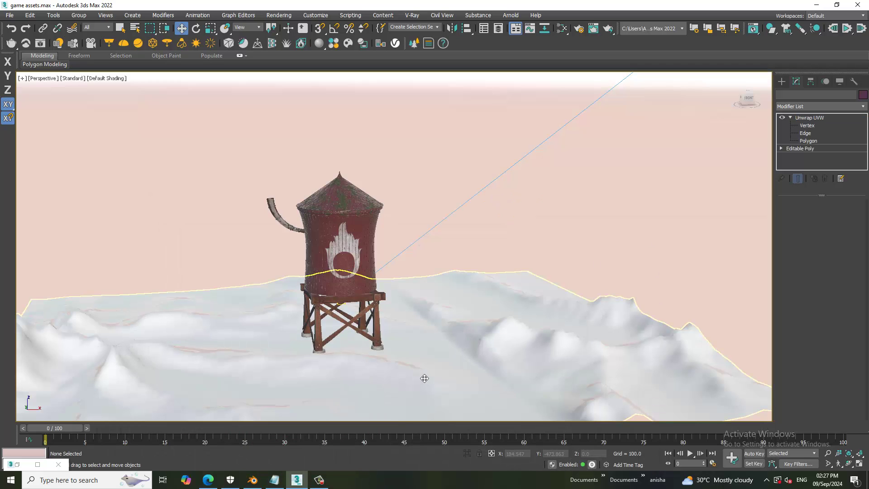
# Assign Material #46 to the terrain plane Plane001
pyautogui.click(425, 378)
pyautogui.press('m')
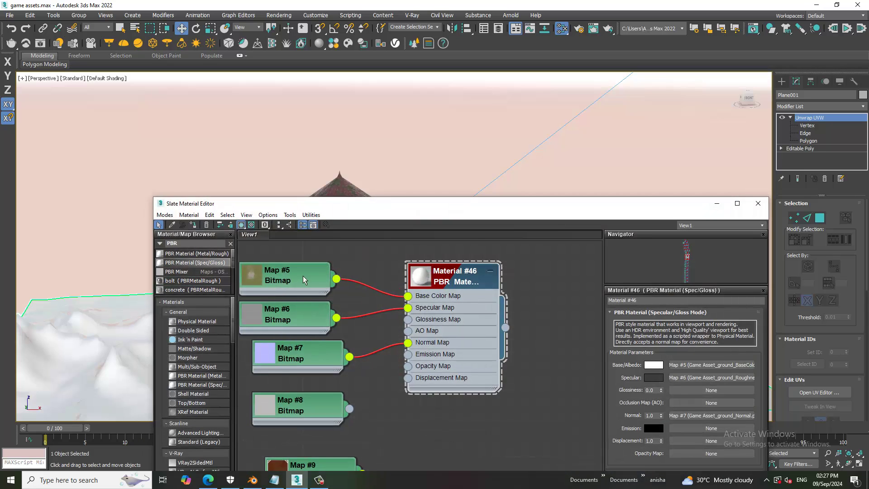
pyautogui.click(194, 226)
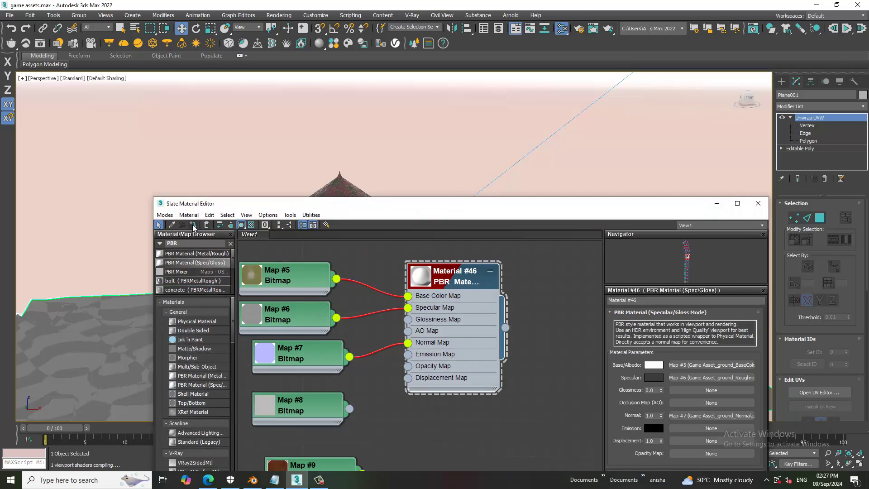
pyautogui.click(719, 206)
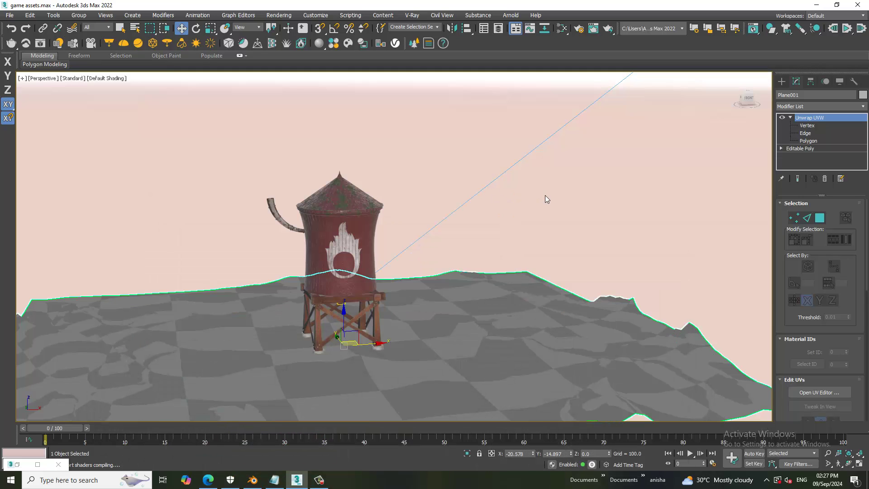
# Test-render the view via Rendering > Render and close the V-Ray Frame Buffer
pyautogui.scroll(2, 411, 378)
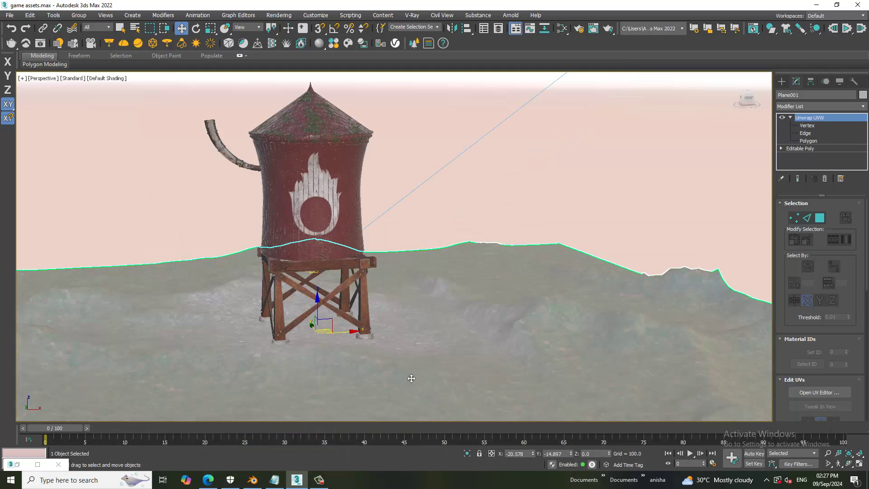
pyautogui.scroll(-2, 413, 377)
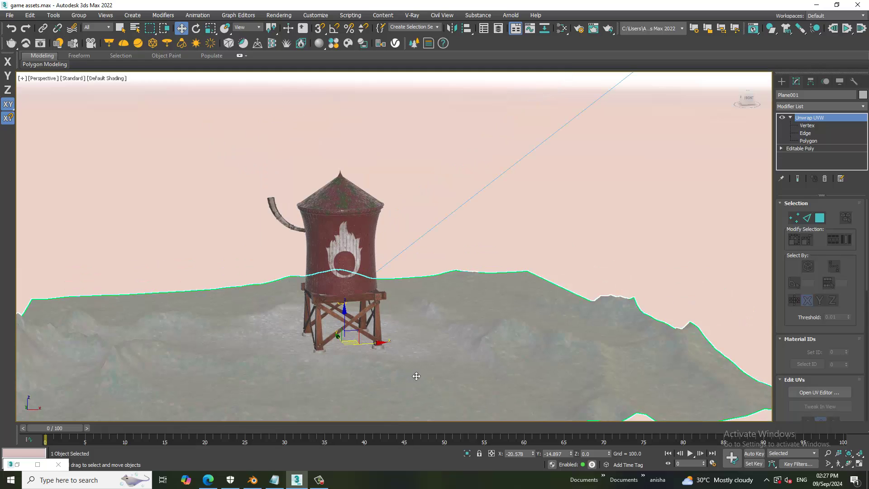
pyautogui.click(279, 15)
pyautogui.click(293, 30)
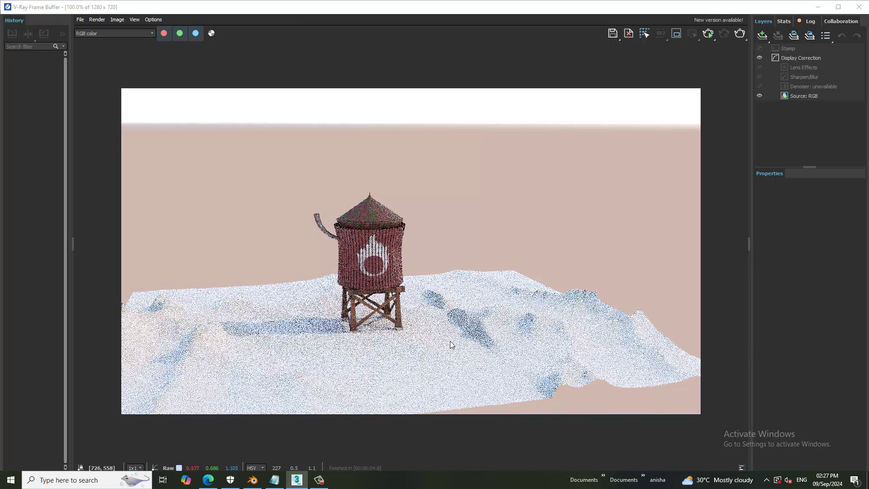
pyautogui.click(859, 8)
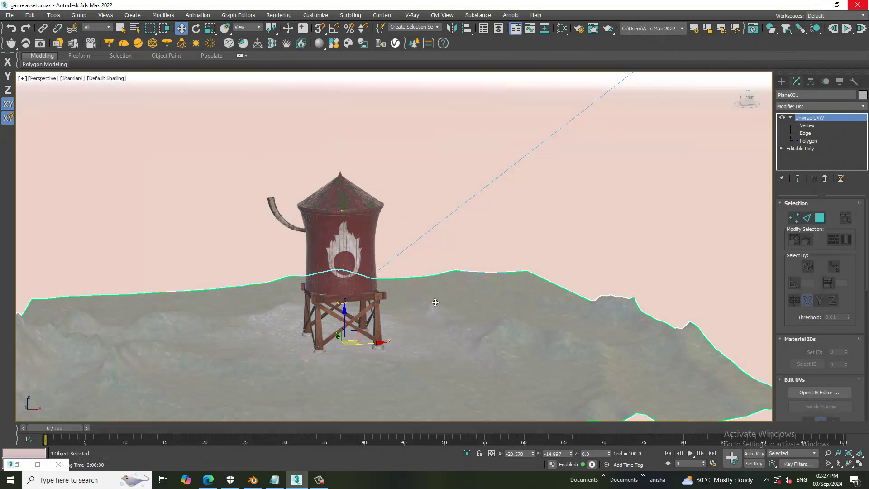
pyautogui.click(346, 199)
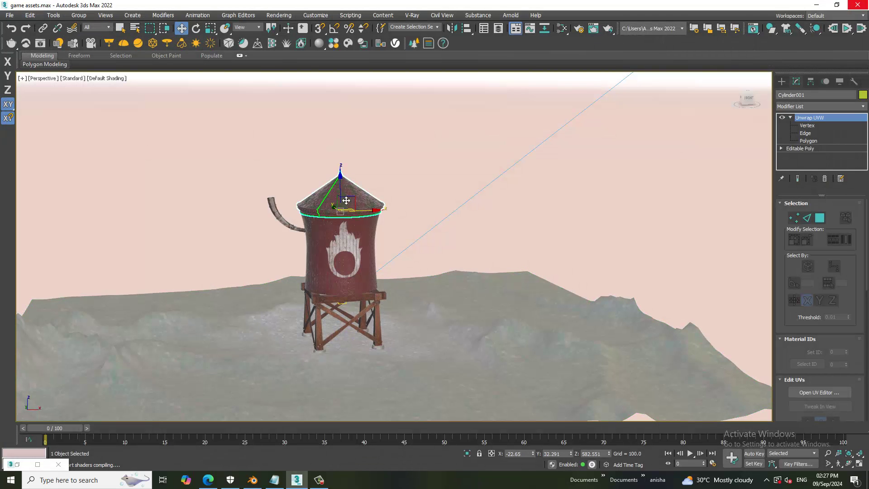
# Disconnect Map #4 from the Main_tank material's Displacement Map input
pyautogui.press('m')
pyautogui.moveTo(513, 290)
pyautogui.mouseDown(button='middle')
pyautogui.moveTo(495, 317)
pyautogui.moveTo(480, 384)
pyautogui.mouseUp(button='middle')
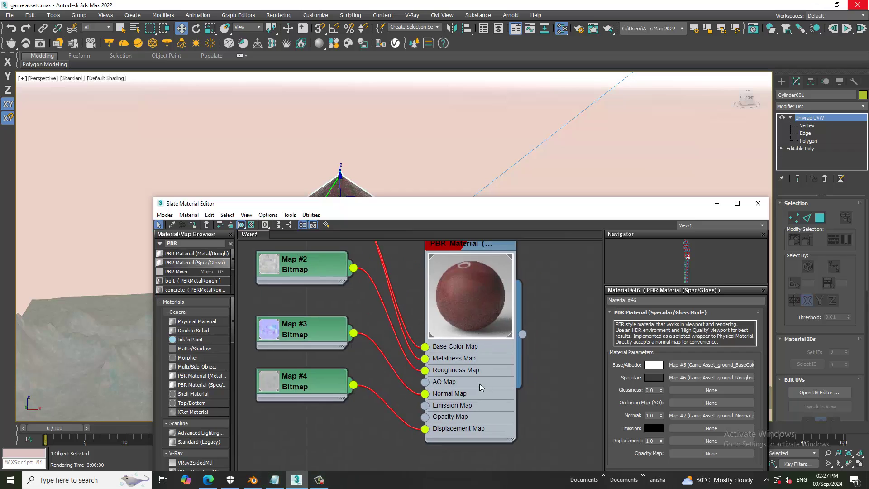
pyautogui.moveTo(489, 304); pyautogui.dragTo(491, 323, button='middle')
pyautogui.moveTo(424, 443); pyautogui.dragTo(385, 451)
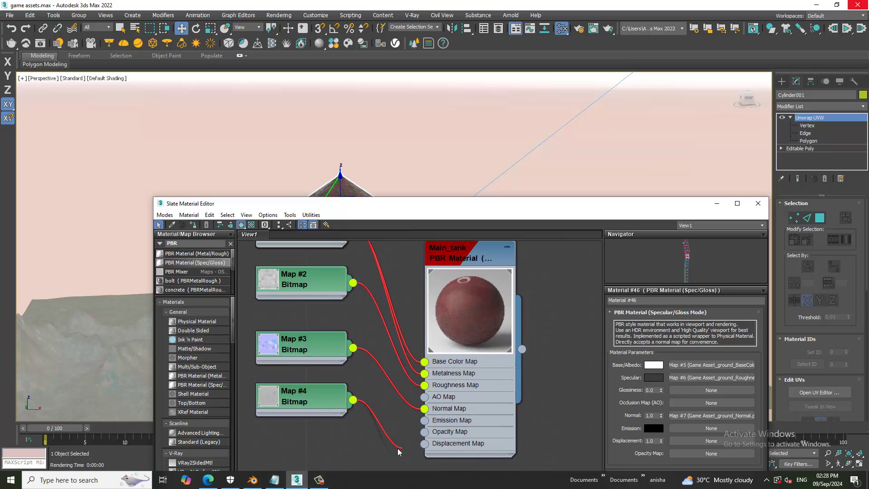
# Pan and zoom through the tower's other PBR material nodes, including the exhaust material
pyautogui.moveTo(550, 327)
pyautogui.mouseDown(button='middle')
pyautogui.moveTo(542, 387)
pyautogui.moveTo(503, 401)
pyautogui.moveTo(478, 384)
pyautogui.mouseUp(button='middle')
pyautogui.scroll(-3, 478, 383)
pyautogui.scroll(-3, 491, 392)
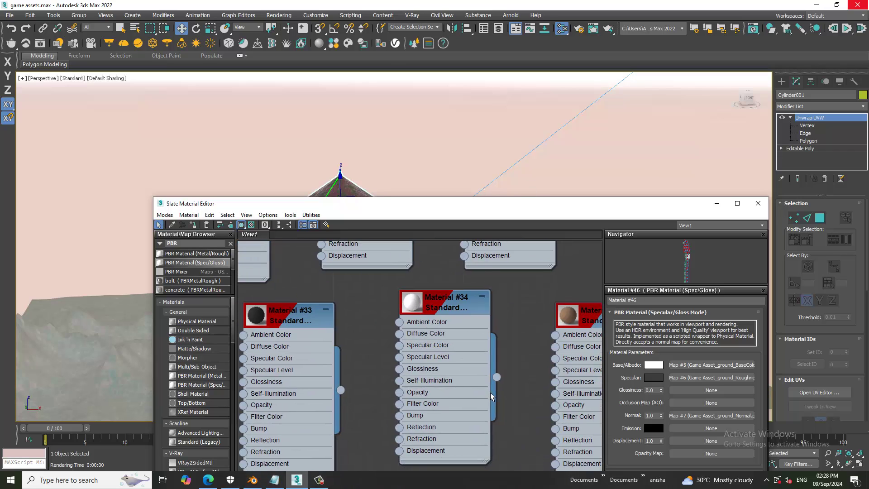
pyautogui.scroll(-3, 491, 393)
pyautogui.scroll(-3, 480, 381)
pyautogui.scroll(-3, 479, 381)
pyautogui.scroll(-3, 482, 362)
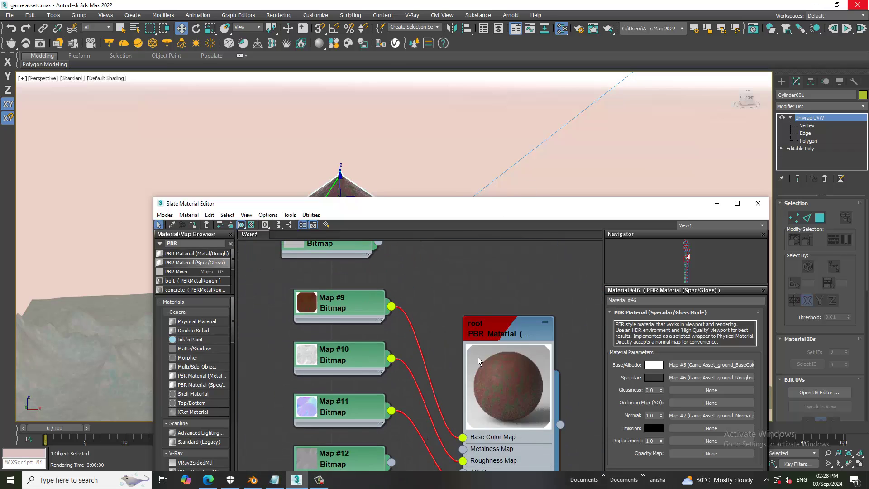
pyautogui.moveTo(478, 357)
pyautogui.mouseDown(button='middle')
pyautogui.moveTo(444, 217)
pyautogui.moveTo(458, 135)
pyautogui.mouseUp(button='middle')
pyautogui.scroll(-3, 453, 272)
pyautogui.scroll(-3, 439, 316)
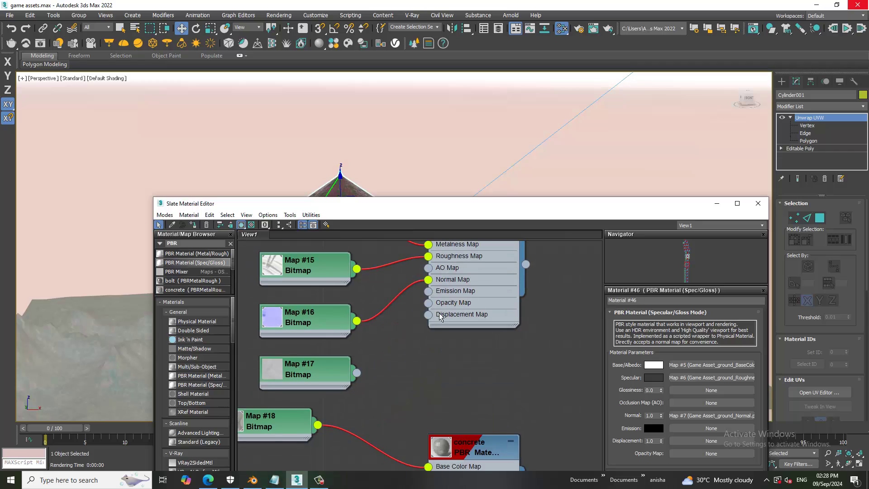
pyautogui.scroll(-3, 487, 333)
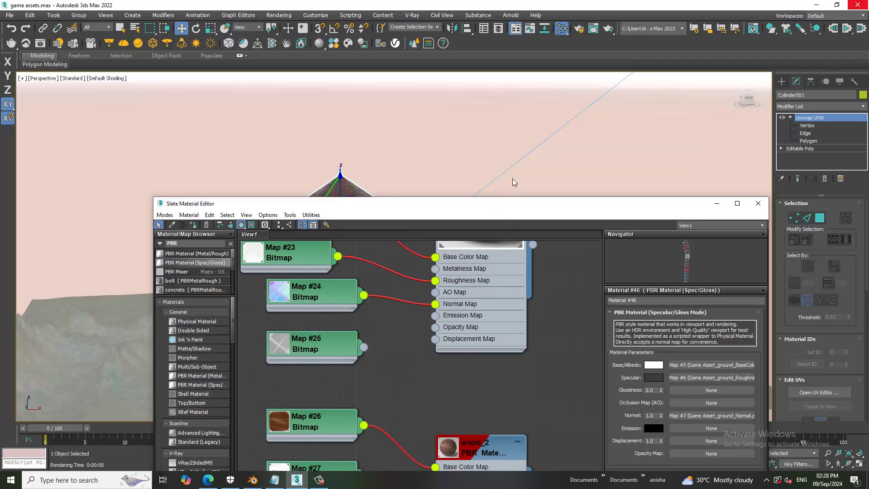
pyautogui.scroll(-3, 497, 236)
pyautogui.scroll(-3, 459, 303)
pyautogui.scroll(-3, 478, 344)
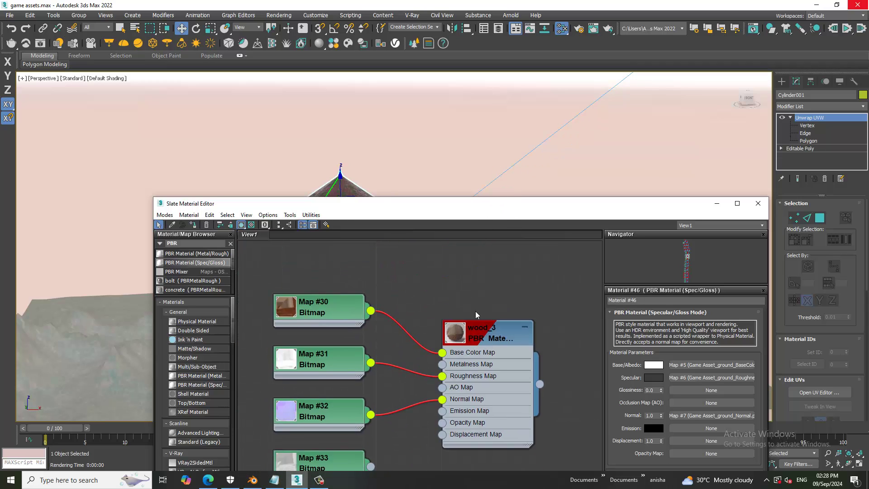
pyautogui.scroll(-3, 476, 311)
pyautogui.scroll(-3, 477, 317)
pyautogui.scroll(-3, 480, 362)
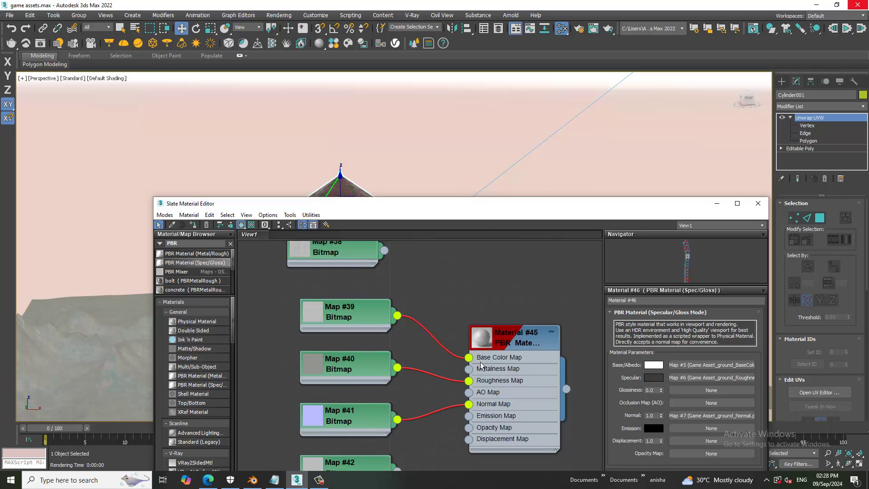
pyautogui.scroll(-3, 482, 299)
pyautogui.scroll(-2, 462, 278)
pyautogui.scroll(-1, 452, 369)
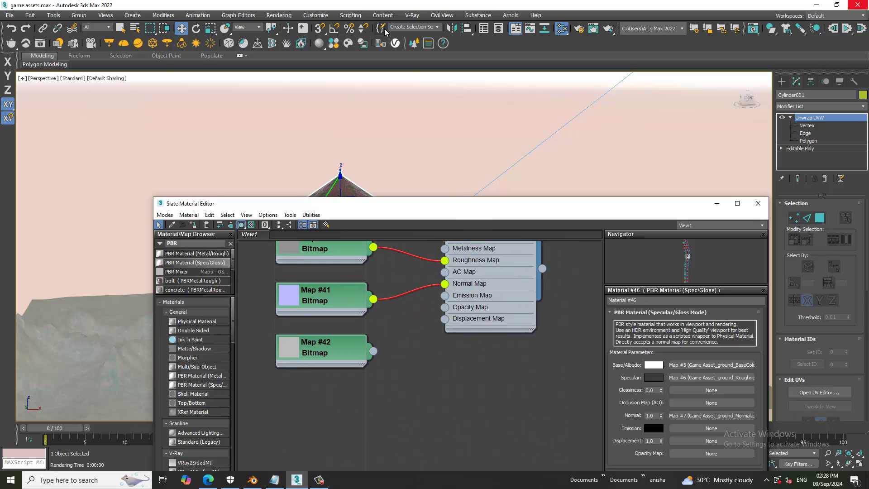
pyautogui.click(279, 15)
pyautogui.click(288, 33)
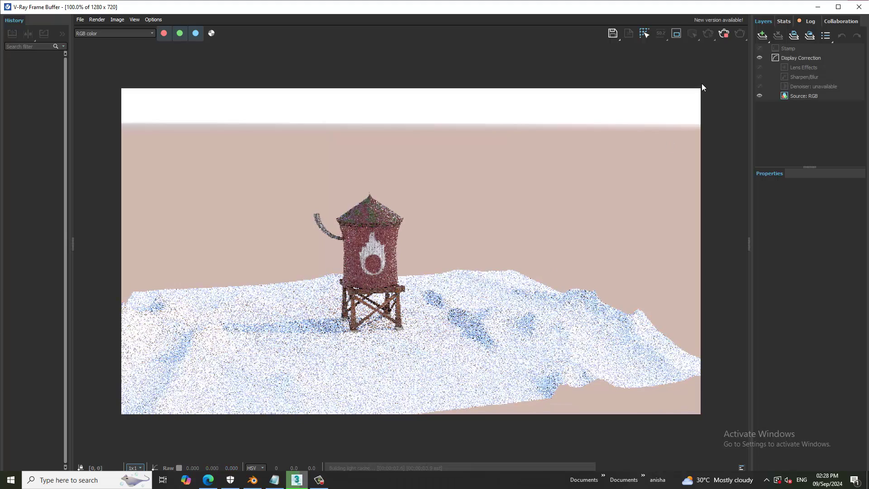
pyautogui.click(859, 7)
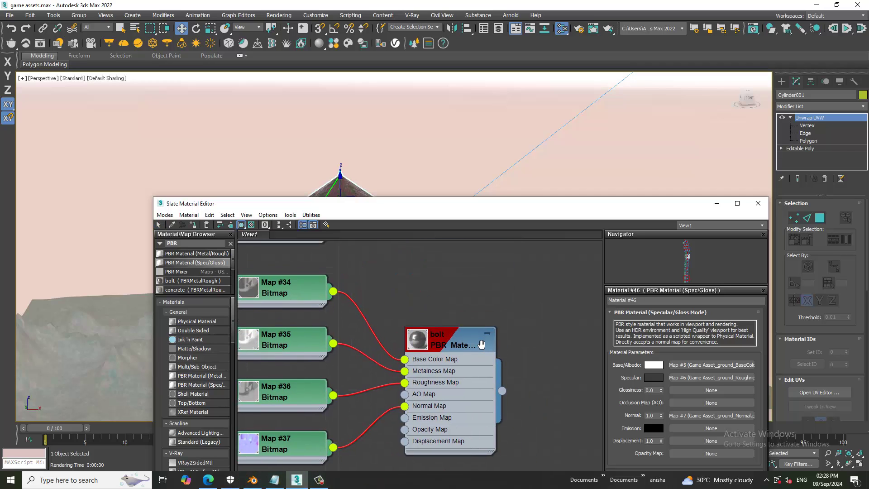
# Browse past the wood_1 and concrete nodes and select the exhaust material
pyautogui.scroll(-5, 484, 338)
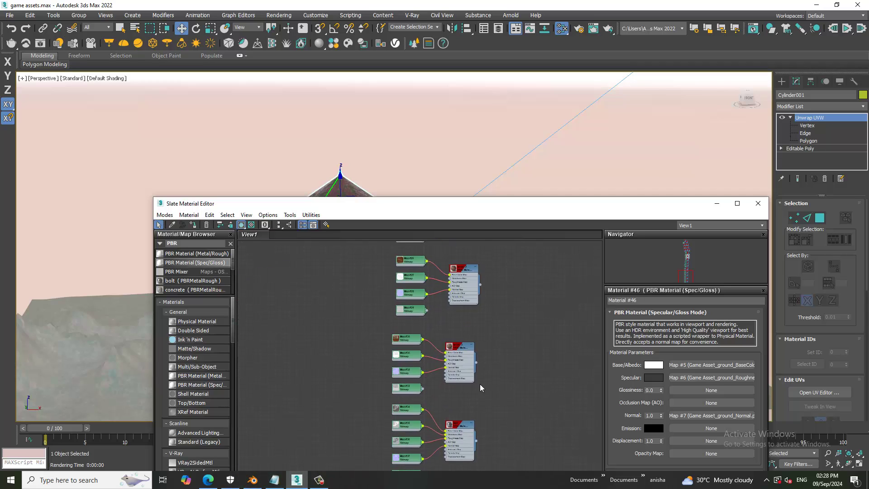
pyautogui.scroll(2, 486, 293)
pyautogui.scroll(1, 494, 414)
pyautogui.moveTo(496, 337); pyautogui.dragTo(499, 368, button='middle')
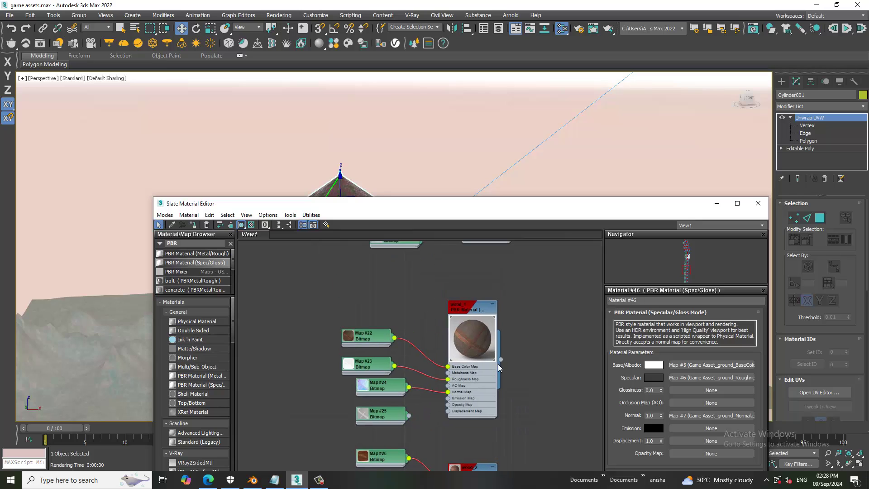
pyautogui.moveTo(523, 291); pyautogui.dragTo(518, 452, button='middle')
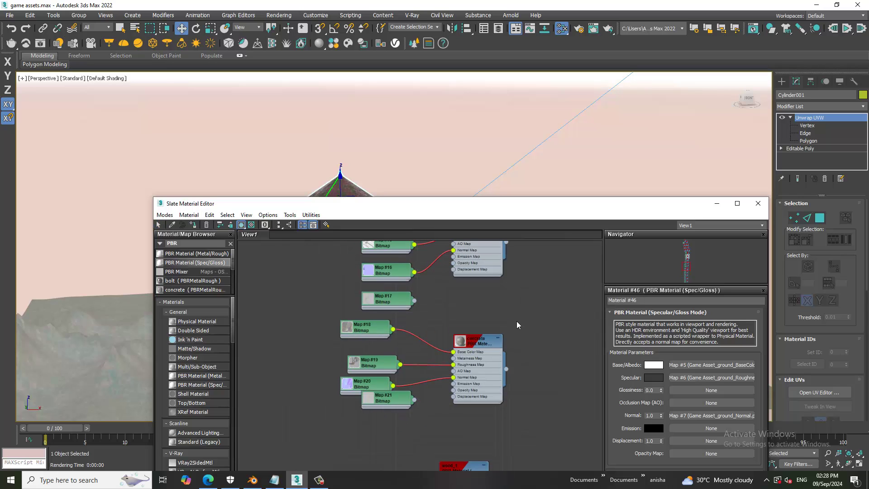
pyautogui.moveTo(517, 321); pyautogui.dragTo(510, 399, button='middle')
pyautogui.scroll(1, 483, 318)
pyautogui.scroll(2, 472, 300)
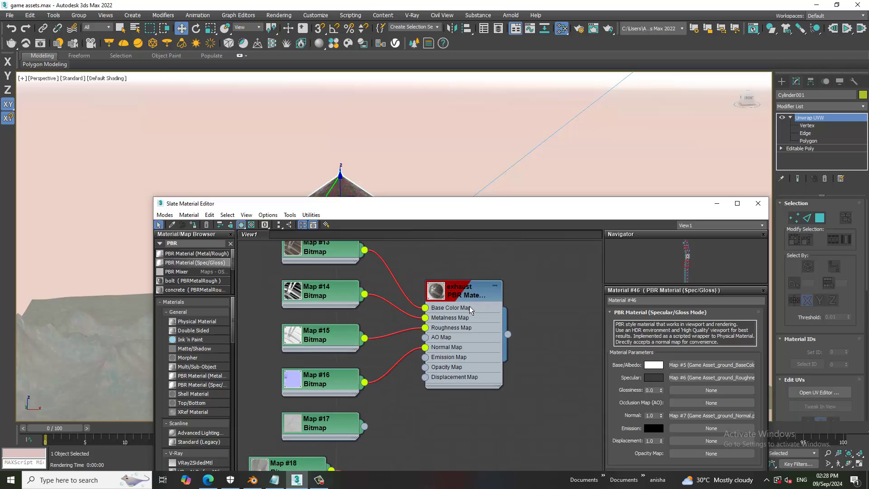
pyautogui.click(463, 295)
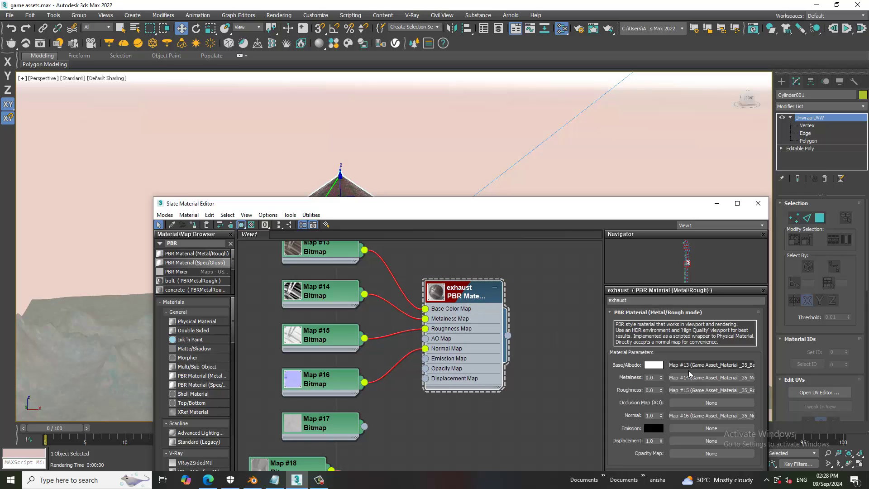
# Pan the node canvas over to Material #46 and its bitmap map nodes
pyautogui.moveTo(548, 307); pyautogui.dragTo(553, 324, button='middle')
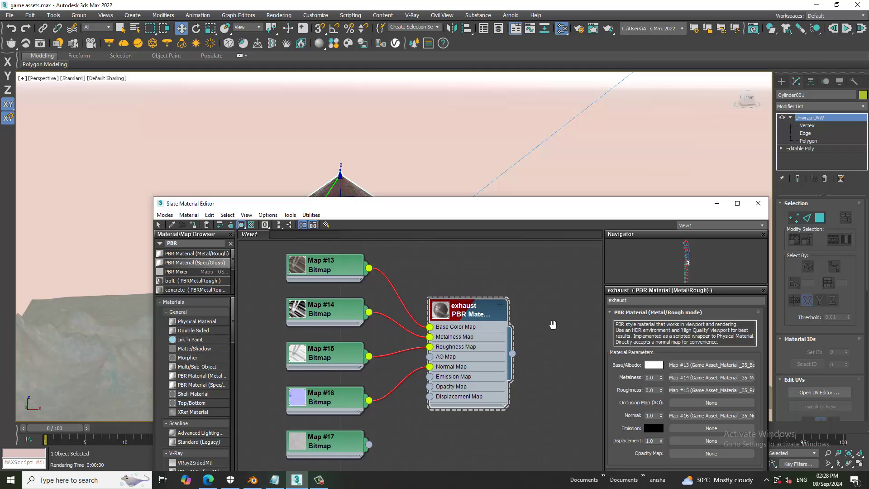
pyautogui.scroll(-1, 560, 430)
pyautogui.scroll(-2, 537, 393)
pyautogui.scroll(-2, 537, 393)
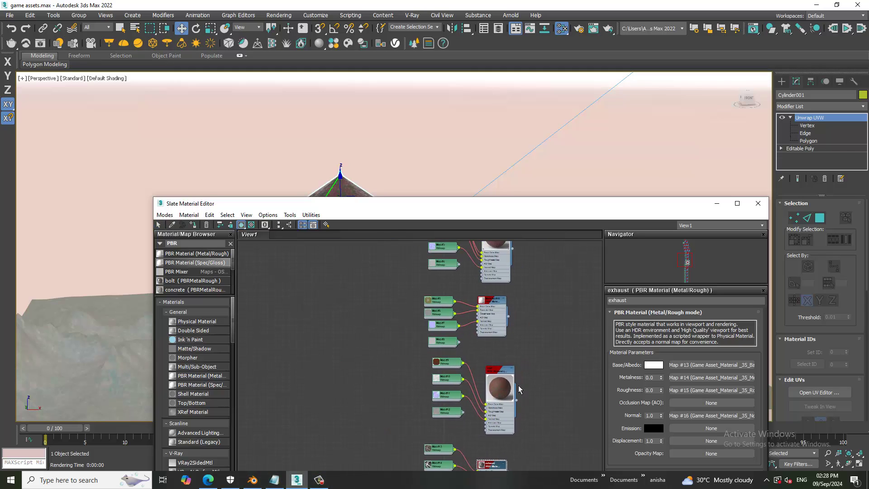
pyautogui.moveTo(526, 316); pyautogui.dragTo(518, 426, button='middle')
pyautogui.scroll(1, 504, 337)
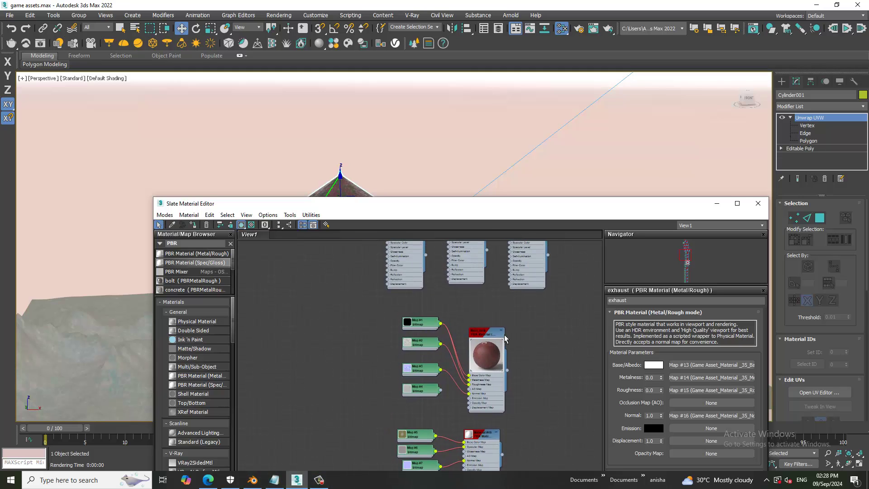
# Delete the old Map #5–#8 bitmap nodes feeding Material #46
pyautogui.moveTo(485, 400); pyautogui.dragTo(514, 304, button='middle')
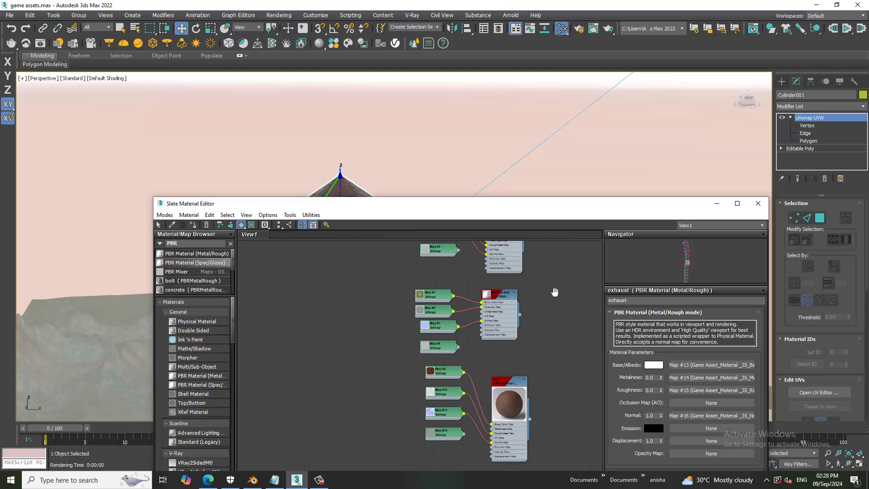
pyautogui.scroll(2, 514, 303)
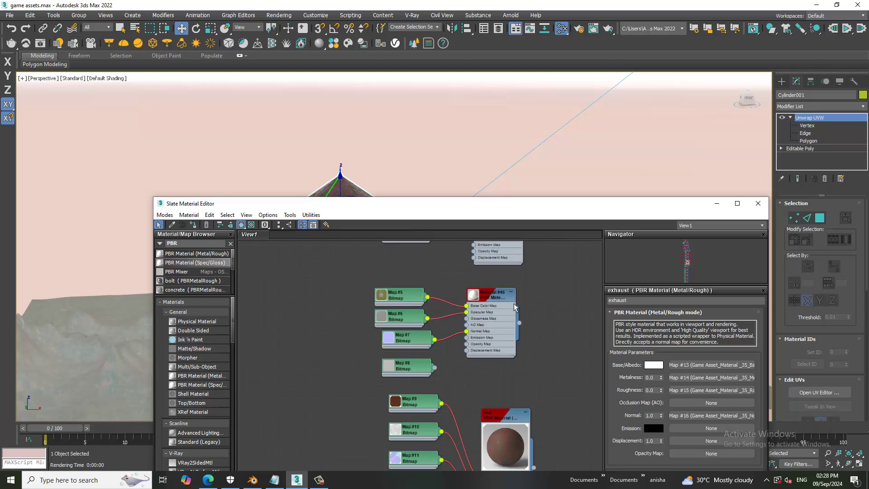
pyautogui.rightClick(406, 297)
pyautogui.click(316, 294)
pyautogui.press('Delete')
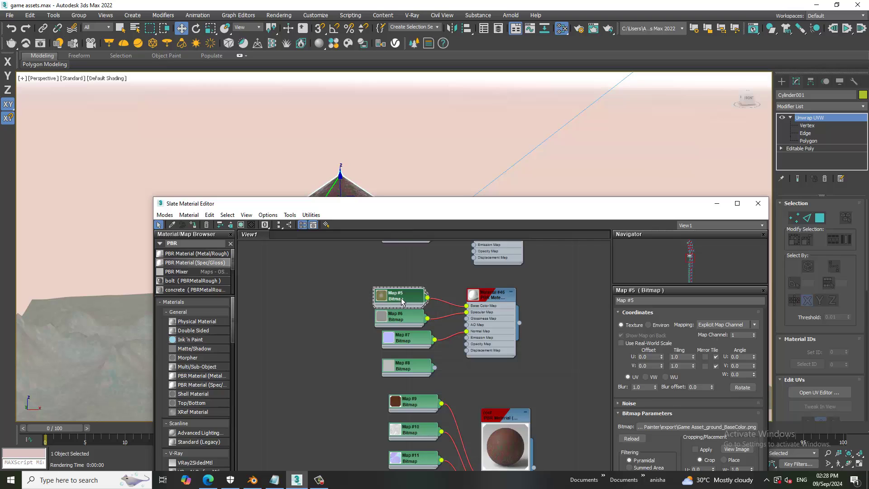
pyautogui.click(408, 315)
pyautogui.press('Delete')
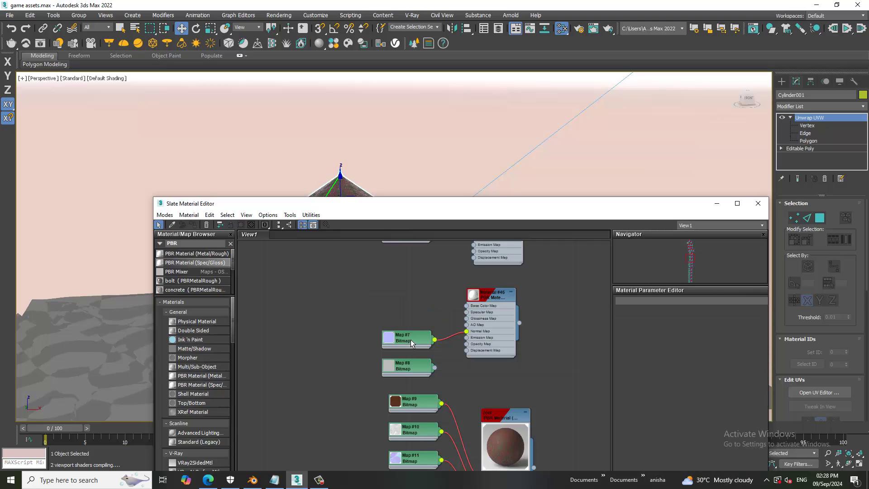
pyautogui.click(411, 339)
pyautogui.press('Delete')
pyautogui.click(421, 369)
pyautogui.press('Delete')
# Add a Bitmap to Material #46's Base/Albedo slot, browsing to the Substance Painter export folder
pyautogui.doubleClick(491, 316)
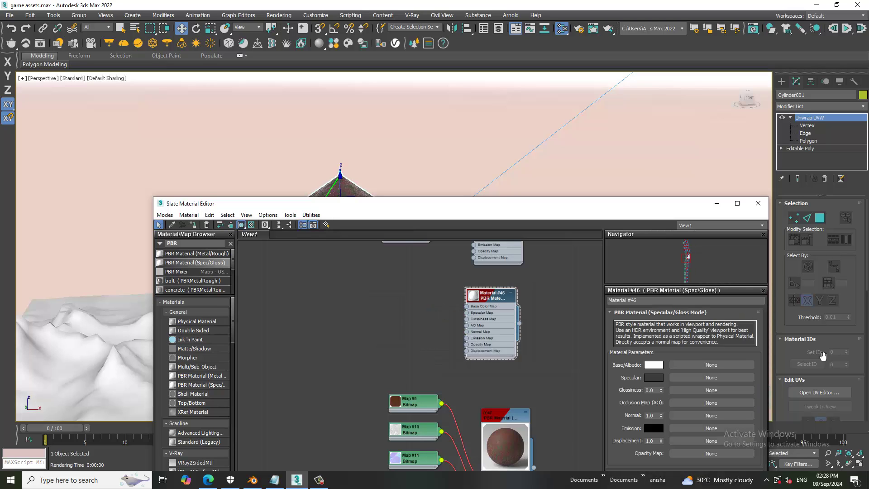
pyautogui.click(700, 365)
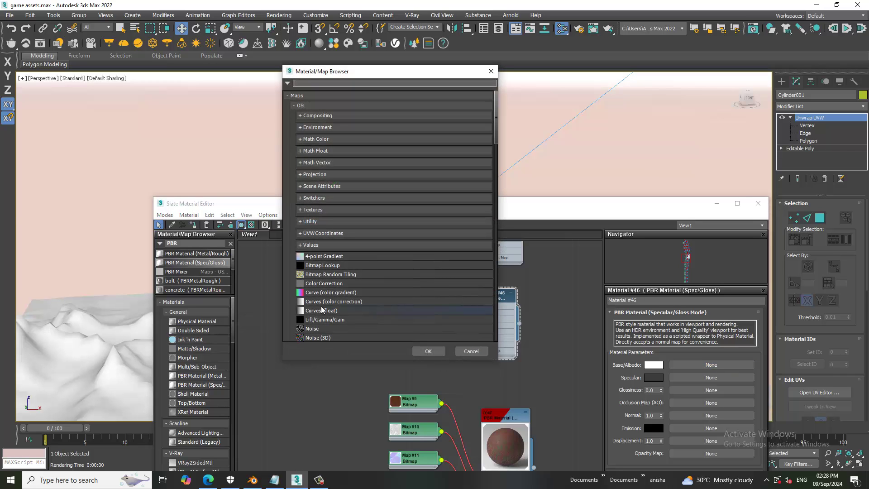
pyautogui.scroll(-5, 354, 292)
pyautogui.scroll(-5, 348, 299)
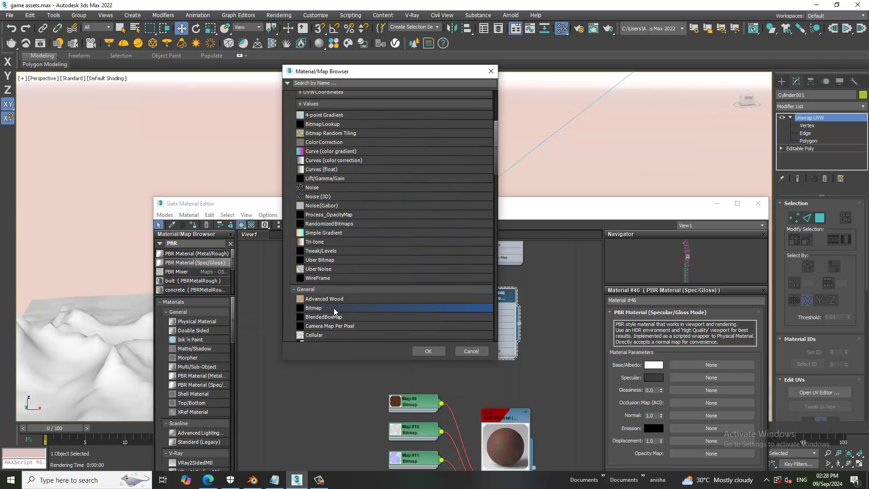
pyautogui.doubleClick(333, 308)
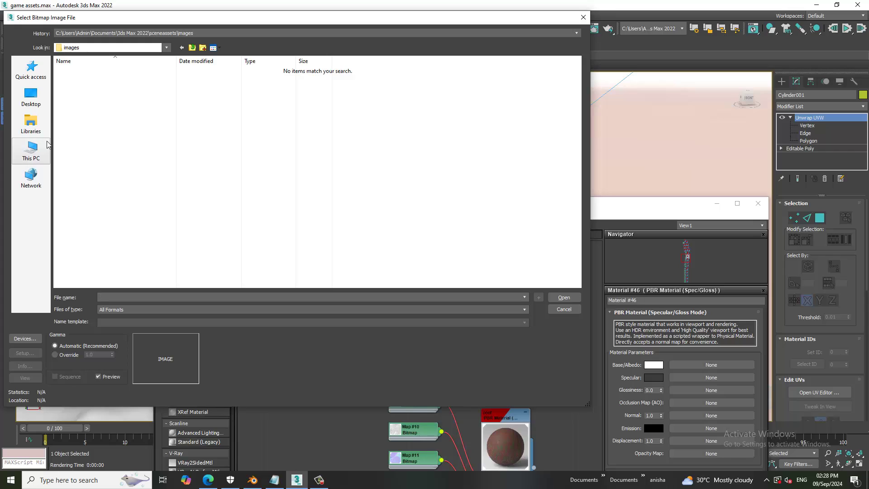
pyautogui.click(31, 151)
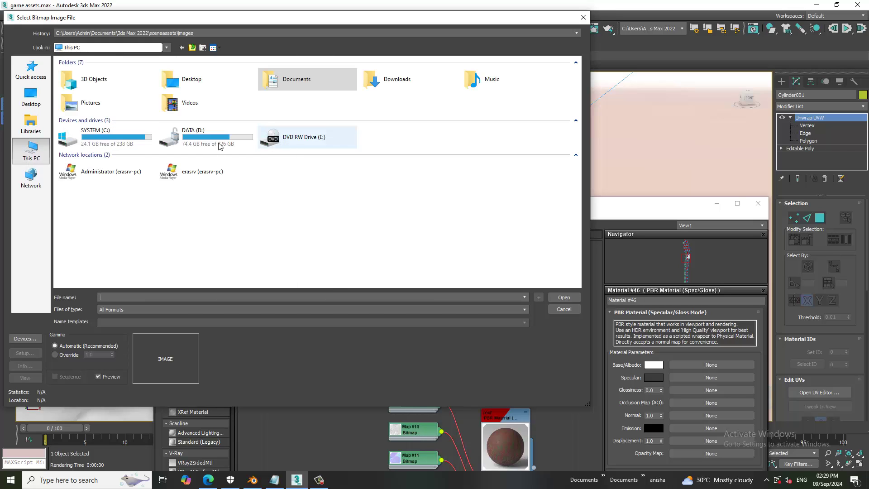
pyautogui.click(396, 84)
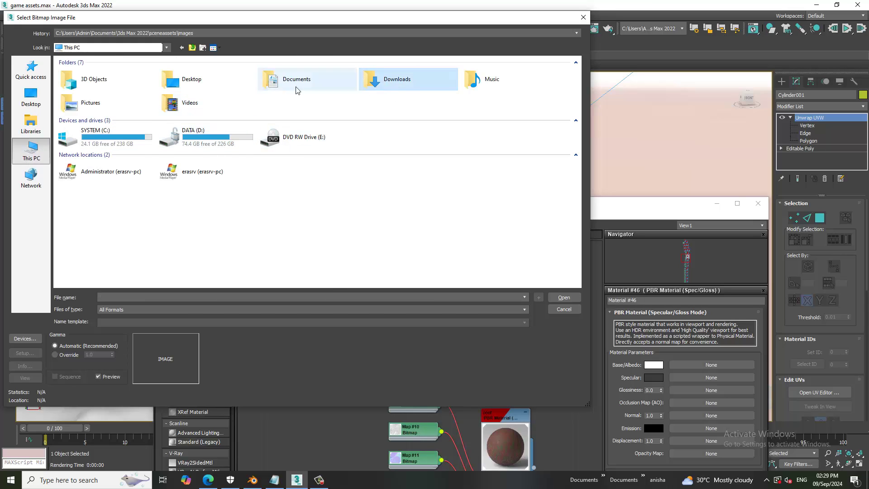
pyautogui.doubleClick(296, 85)
pyautogui.doubleClick(93, 97)
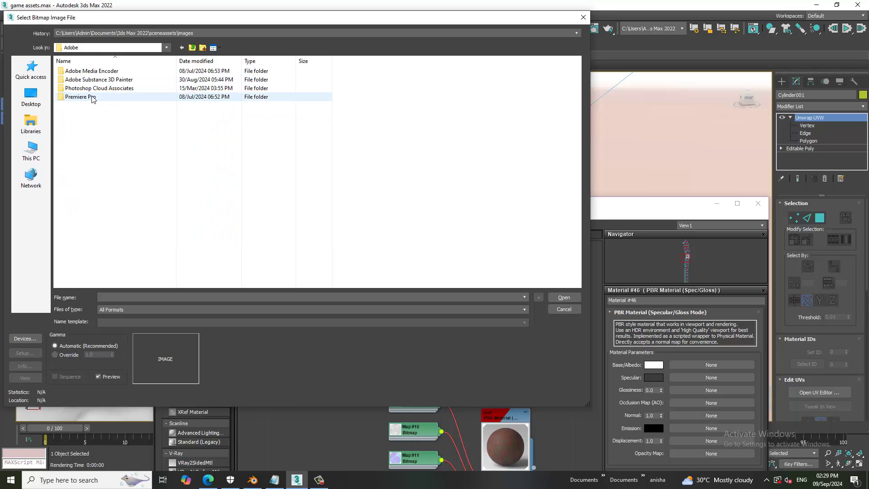
pyautogui.doubleClick(98, 80)
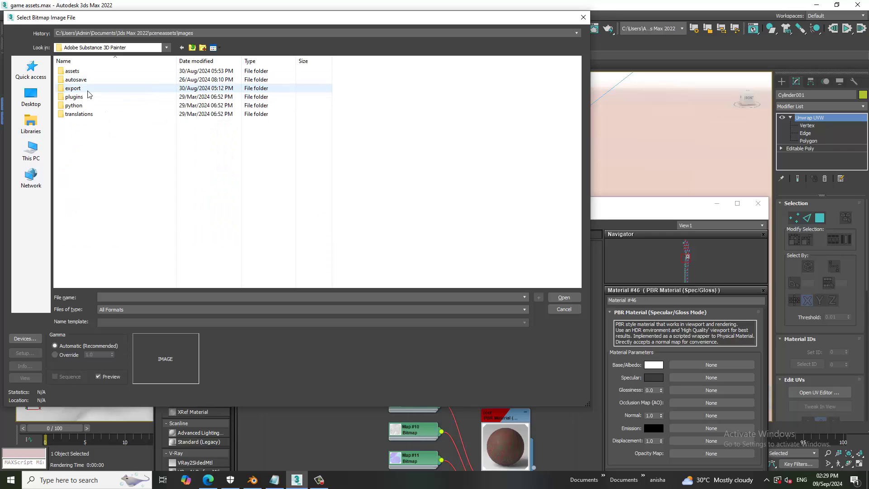
pyautogui.doubleClick(88, 89)
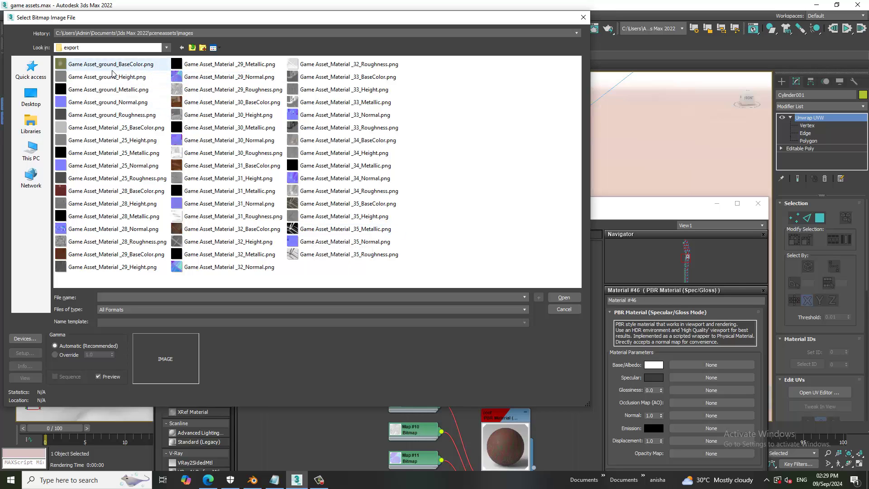
# Load Game Asset_ground_BaseColor.png as the base colour texture
pyautogui.click(240, 30)
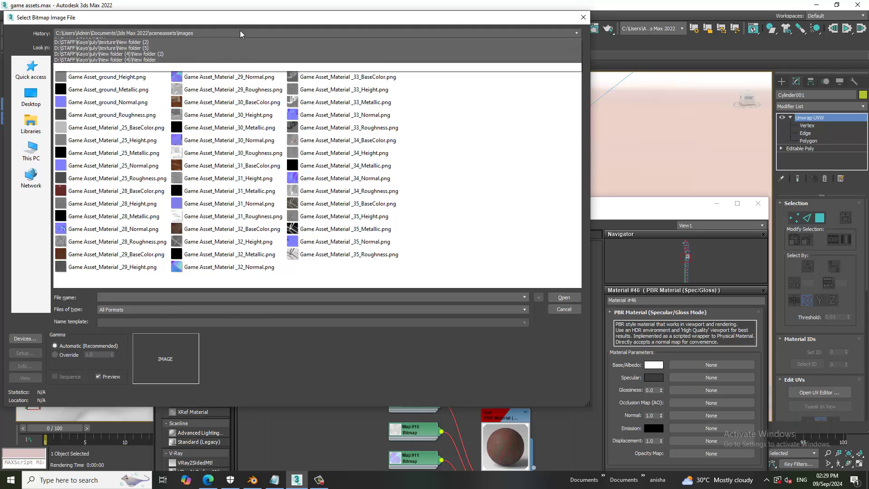
pyautogui.click(220, 31)
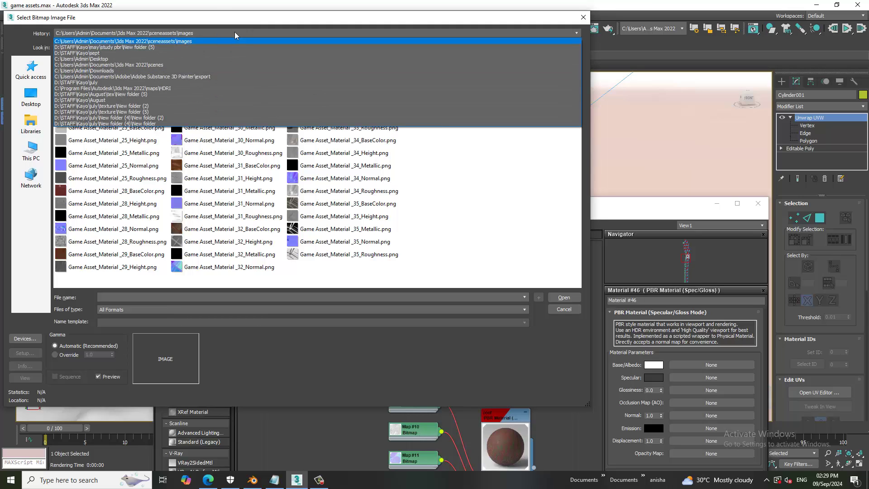
pyautogui.click(234, 32)
pyautogui.doubleClick(109, 62)
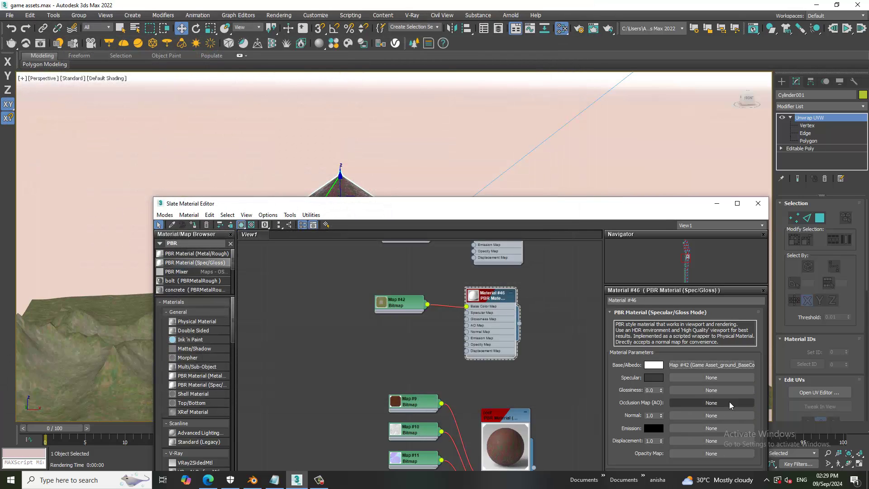
# Add a Bitmap with Game Asset_ground_Normal.png to the Normal slot
pyautogui.click(716, 414)
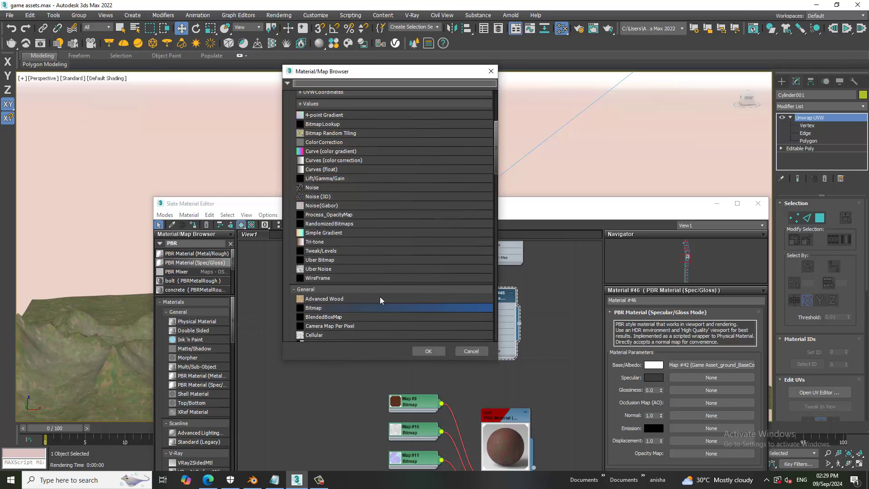
pyautogui.doubleClick(325, 308)
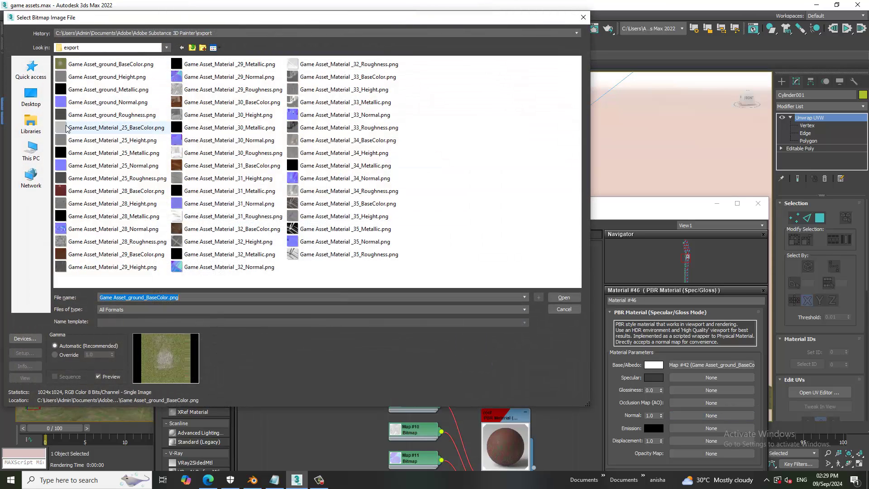
pyautogui.moveTo(107, 101)
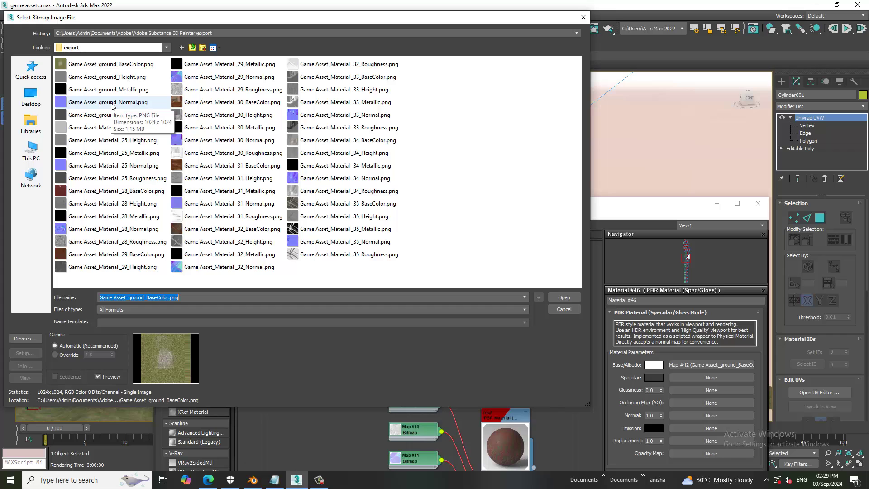
pyautogui.doubleClick(116, 105)
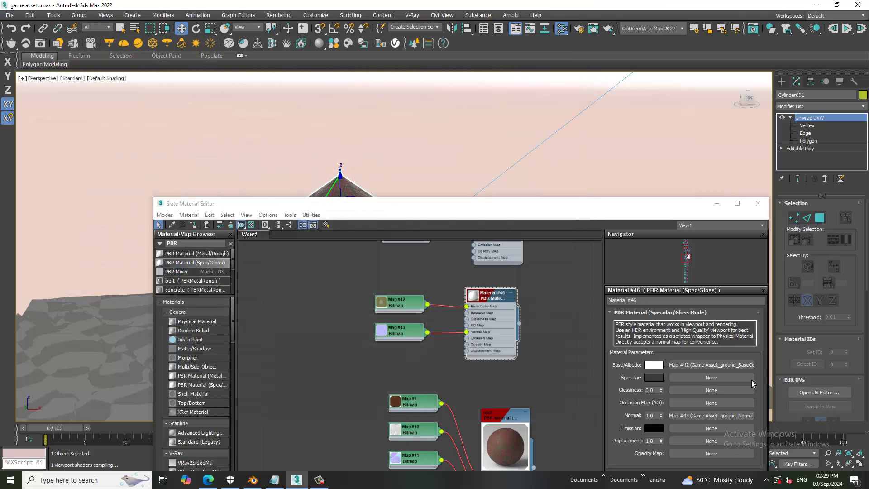
# Minimize the material editor and test-render the textured tower in the V-Ray Frame Buffer
pyautogui.click(716, 204)
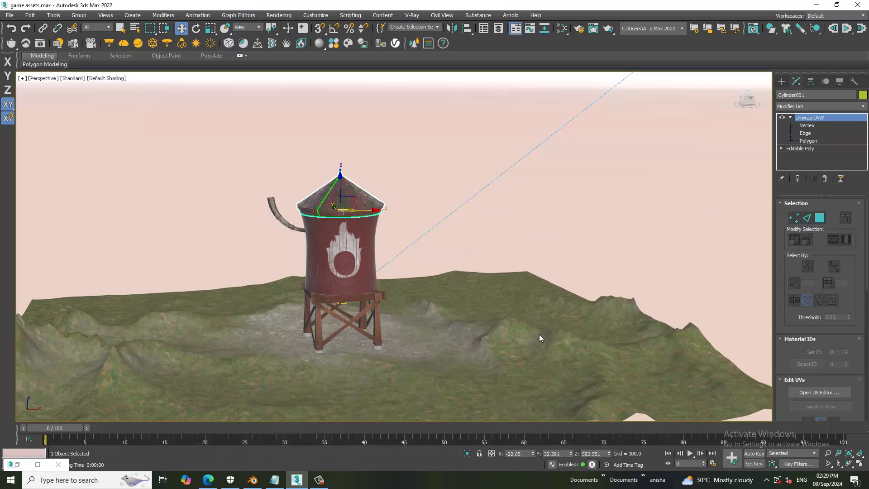
pyautogui.scroll(2, 413, 294)
pyautogui.scroll(2, 414, 294)
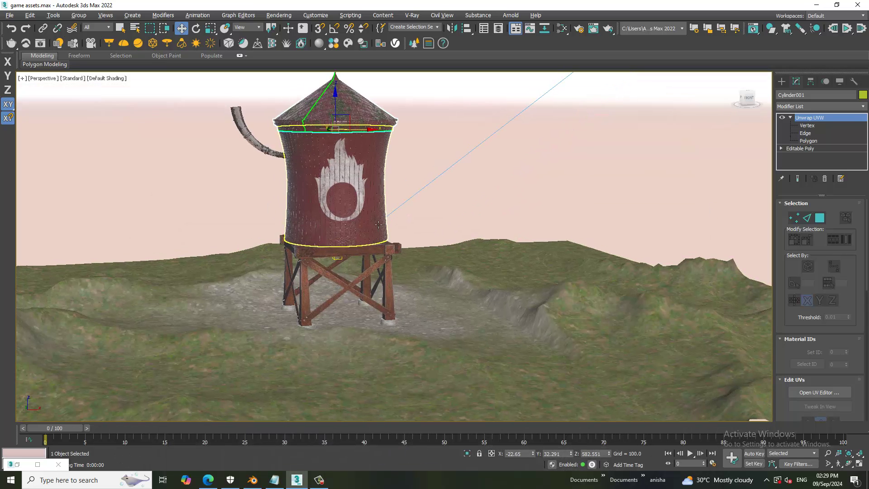
pyautogui.click(279, 15)
pyautogui.click(281, 30)
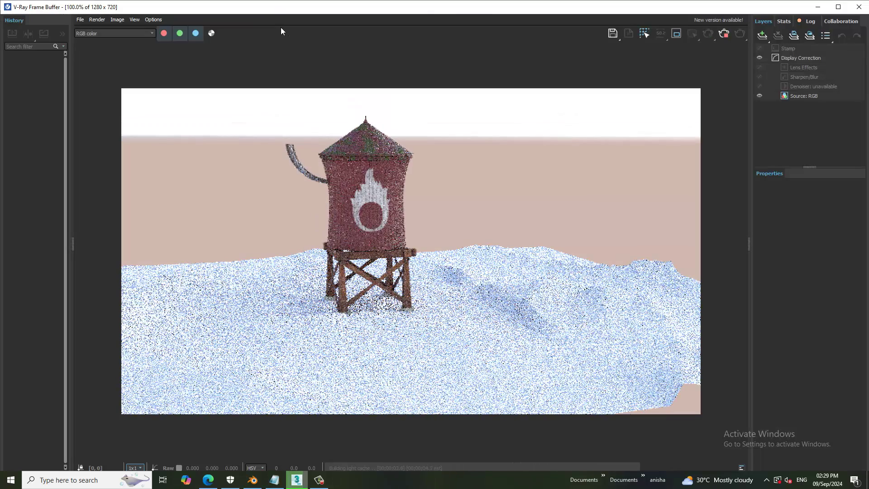
pyautogui.click(862, 12)
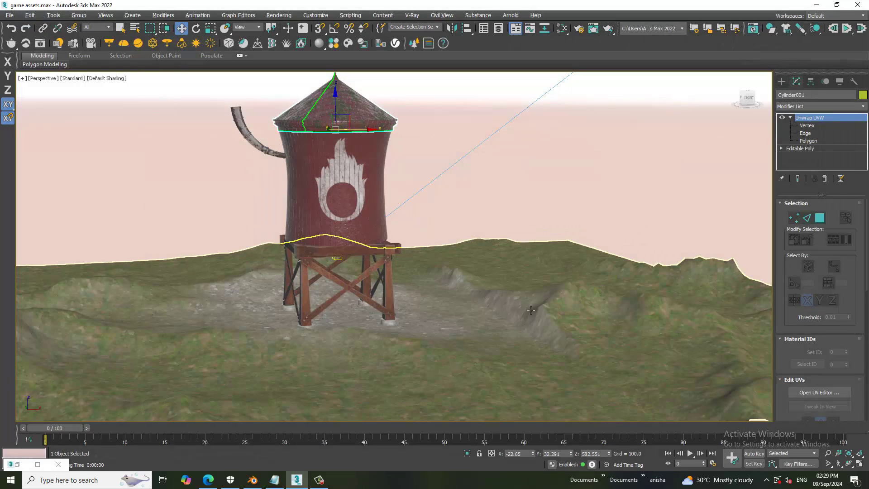
# Convert the terrain plane Plane001 to an Editable Poly
pyautogui.click(549, 282)
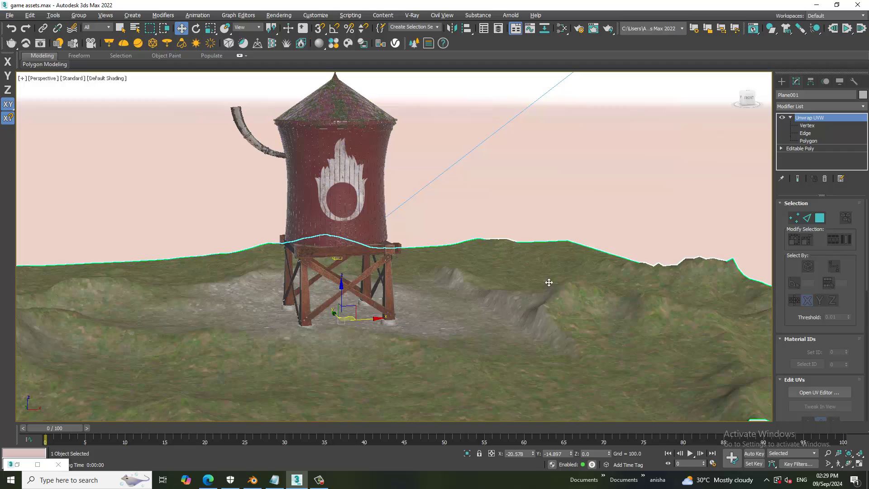
pyautogui.keyDown('alt'); pyautogui.moveTo(460, 278); pyautogui.dragTo(470, 282, button='middle'); pyautogui.keyUp('alt')
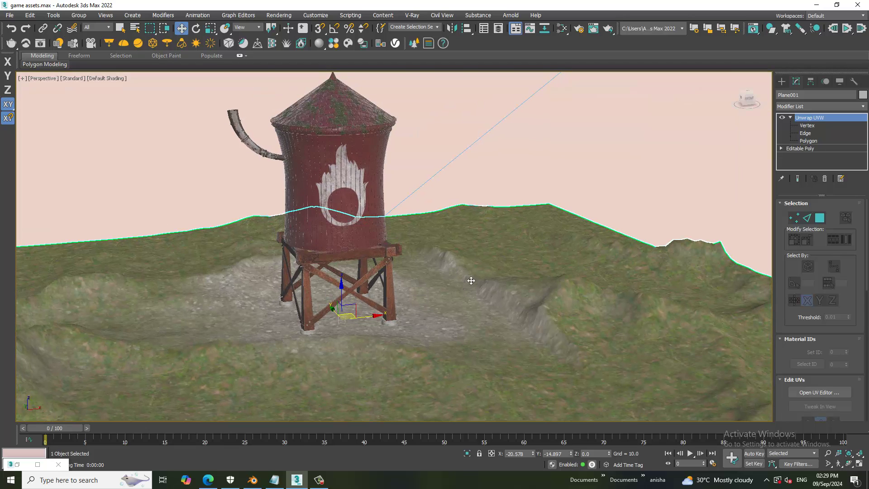
pyautogui.rightClick(496, 247)
pyautogui.click(611, 354)
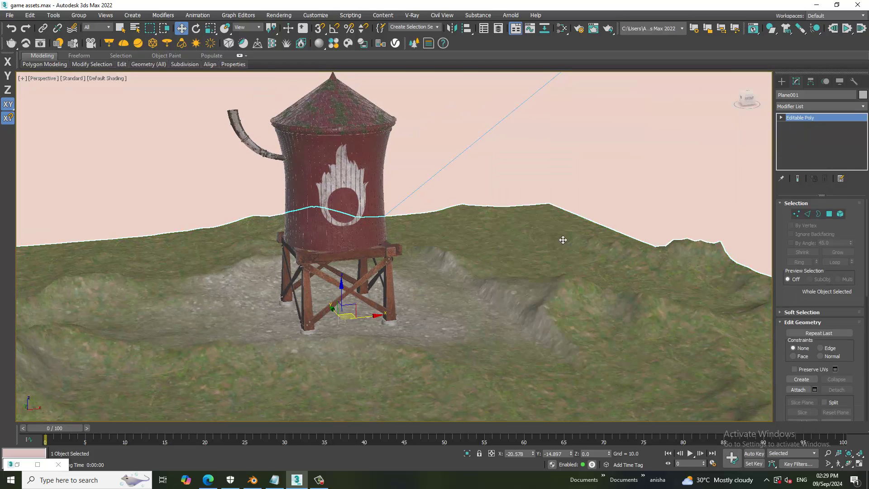
pyautogui.scroll(2, 462, 300)
pyautogui.scroll(-2, 426, 307)
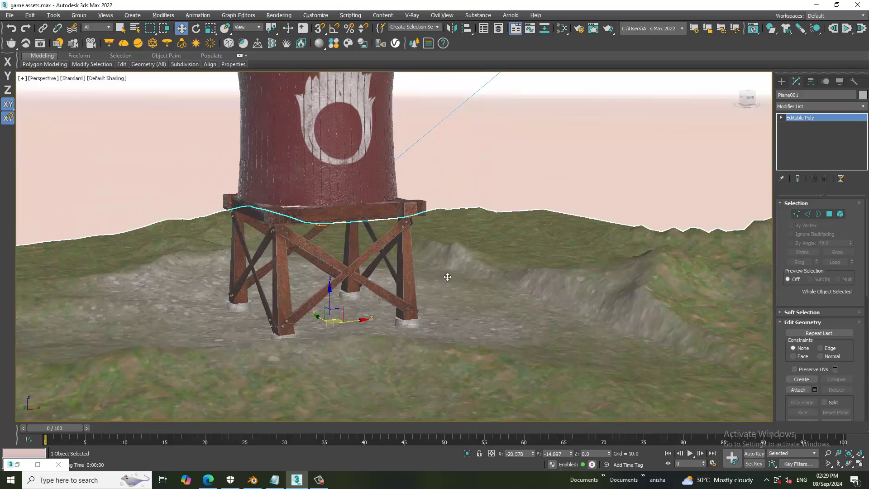
# Select the VRaySun001 light above the tower
pyautogui.moveTo(447, 275)
pyautogui.mouseDown(button='middle')
pyautogui.moveTo(453, 298)
pyautogui.moveTo(463, 253)
pyautogui.mouseUp(button='middle')
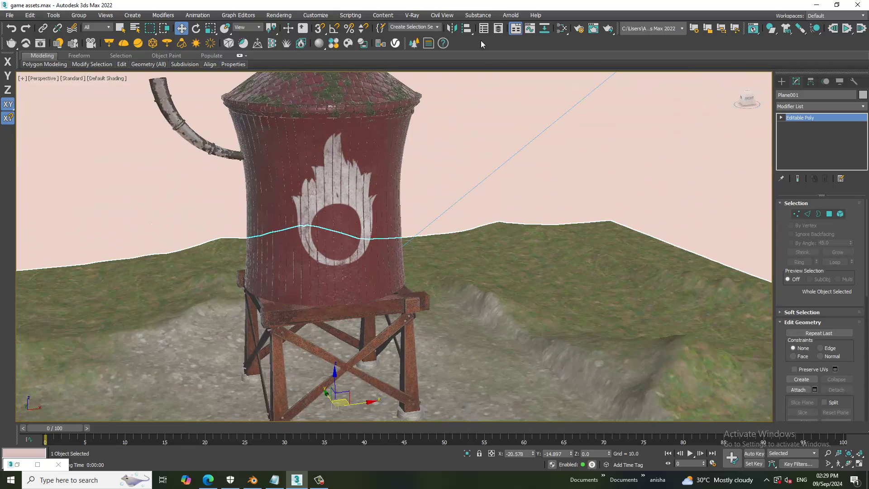
pyautogui.scroll(-4, 548, 215)
pyautogui.scroll(-2, 573, 212)
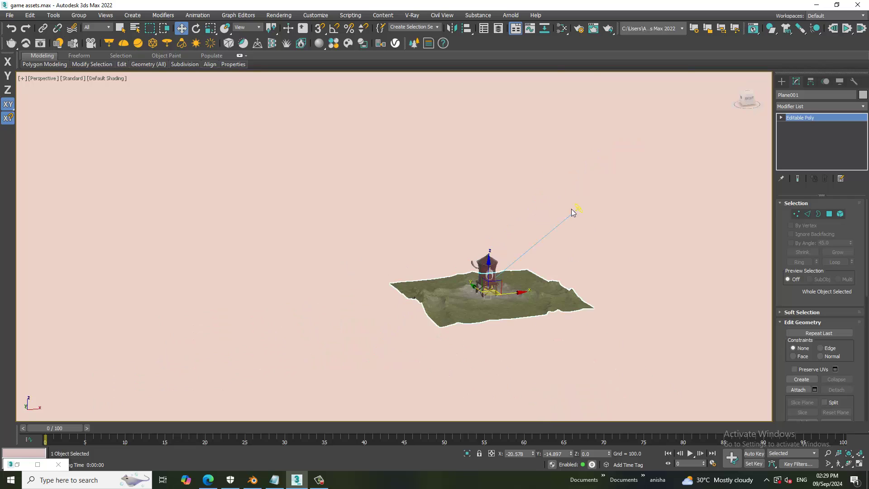
pyautogui.click(580, 209)
pyautogui.scroll(3, 584, 213)
pyautogui.scroll(4, 584, 213)
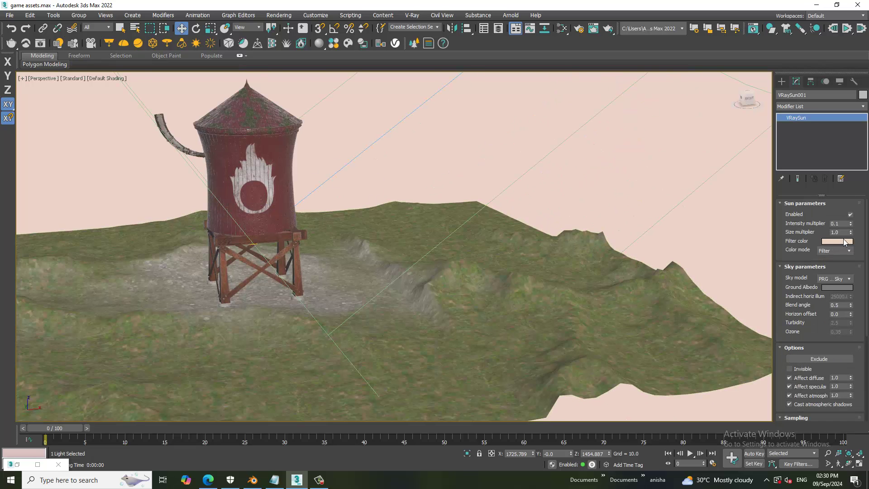
# Turn off the VRaySun's clouds, keeping Filter colour mode, and test-render
pyautogui.click(819, 253)
pyautogui.click(811, 336)
pyautogui.moveTo(819, 337); pyautogui.dragTo(817, 203)
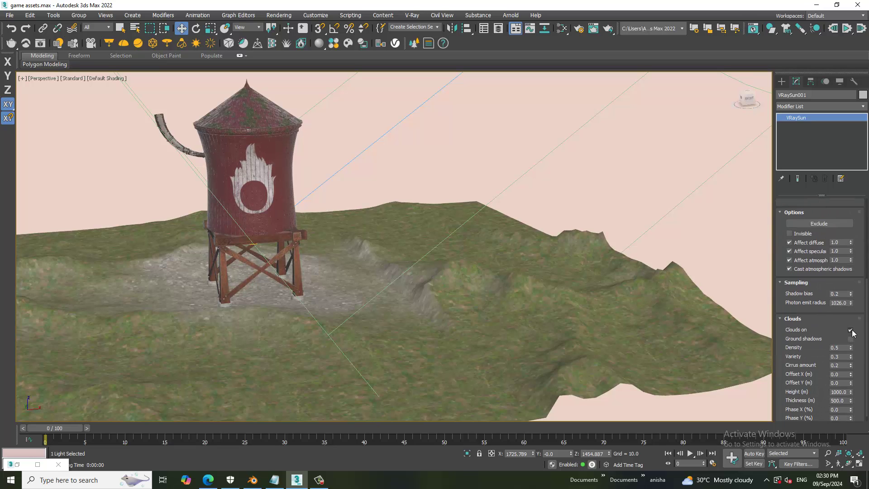
pyautogui.click(851, 330)
pyautogui.scroll(5, 398, 240)
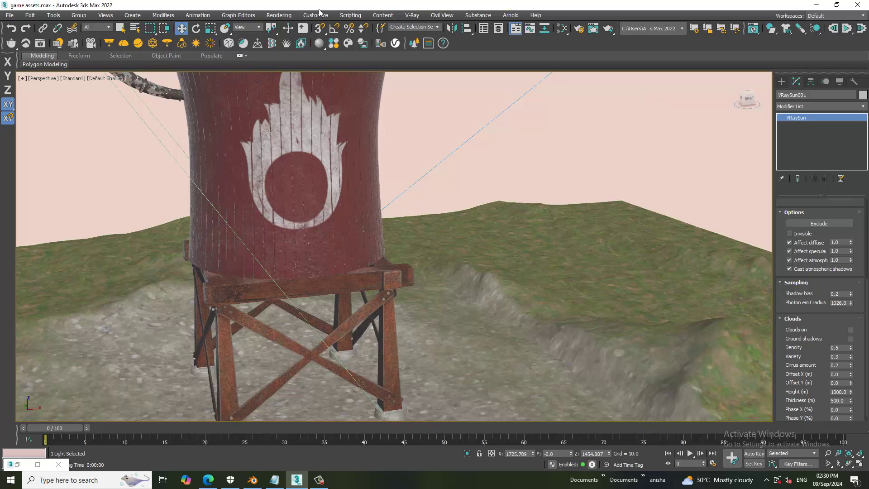
pyautogui.click(279, 14)
pyautogui.click(284, 29)
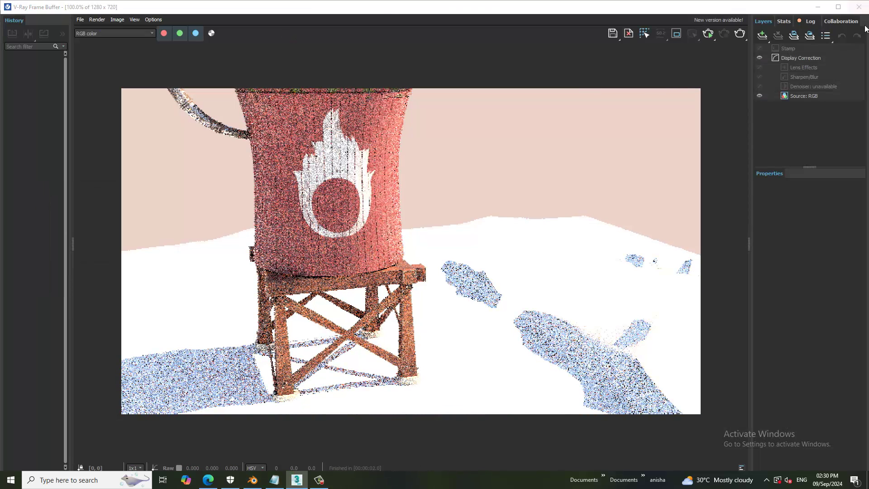
pyautogui.click(865, 29)
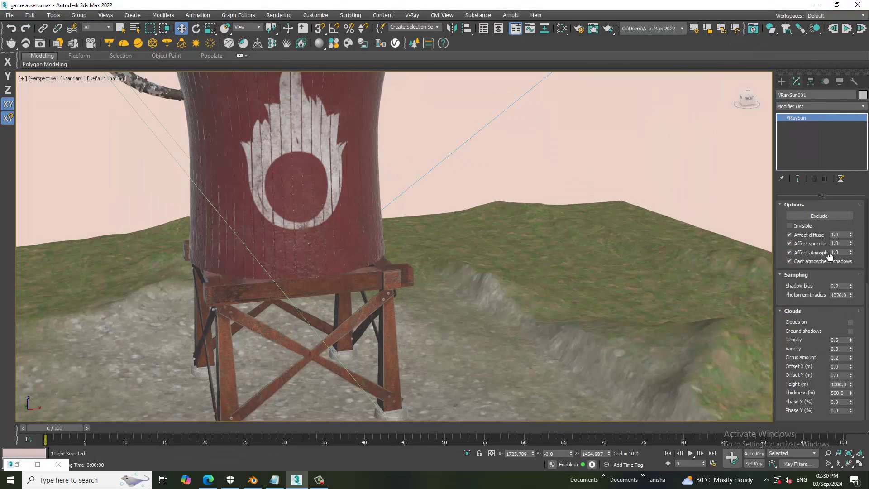
# Set the VRaySun intensity multiplier to 0.05
pyautogui.scroll(3, 823, 330)
pyautogui.scroll(2, 824, 331)
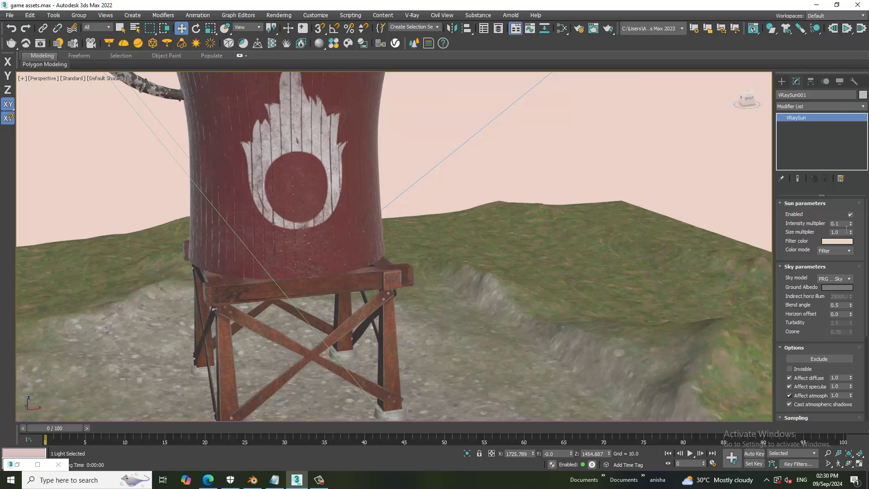
pyautogui.write('0.05')
pyautogui.press('Return')
# Re-render with the dimmer sun, then reselect the terrain plane
pyautogui.click(276, 16)
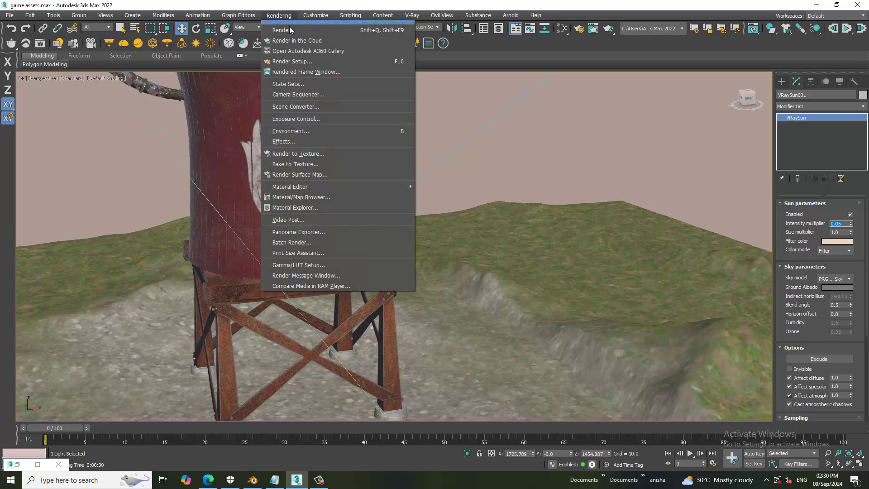
pyautogui.click(289, 28)
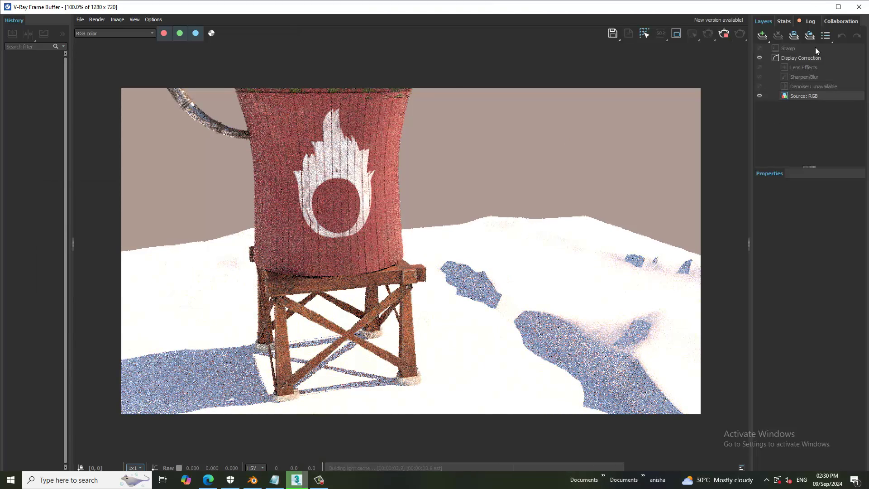
pyautogui.click(866, 5)
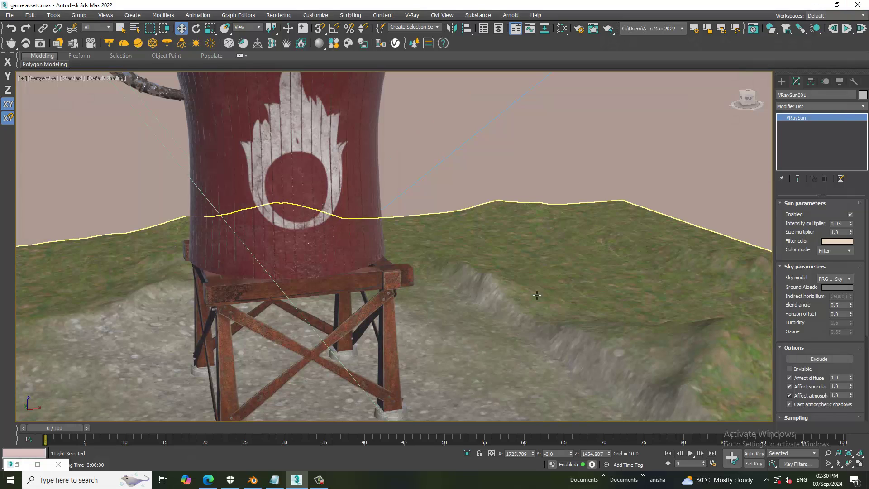
pyautogui.click(506, 286)
# Show a large sphere preview of Material #46 in the Slate editor and pan the node view
pyautogui.scroll(-3, 506, 286)
pyautogui.press('m')
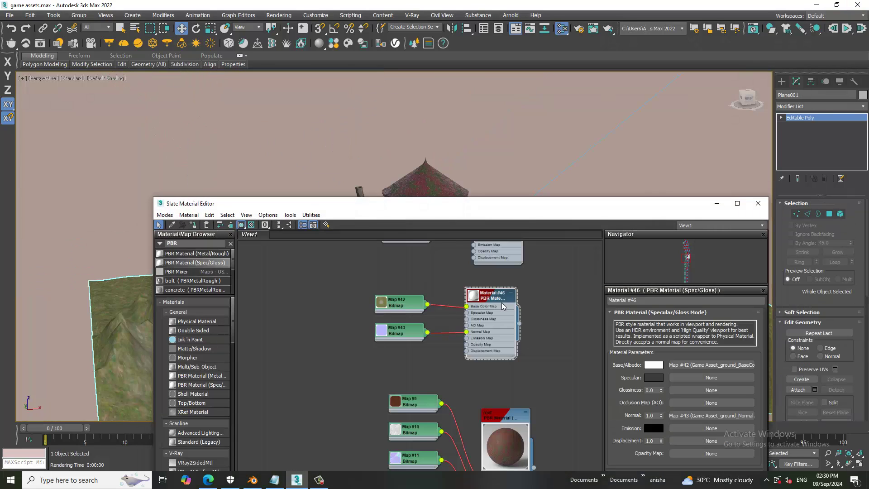
pyautogui.rightClick(496, 299)
pyautogui.moveTo(490, 299); pyautogui.dragTo(469, 302)
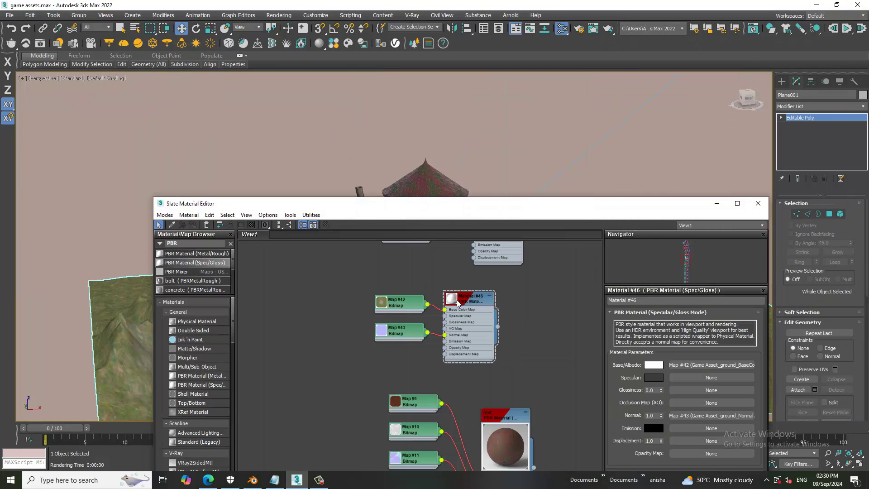
pyautogui.doubleClick(452, 302)
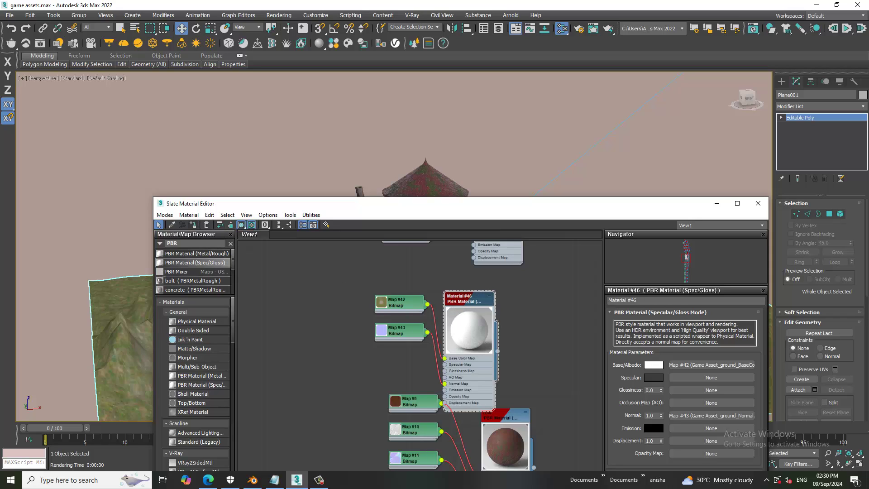
pyautogui.click(681, 336)
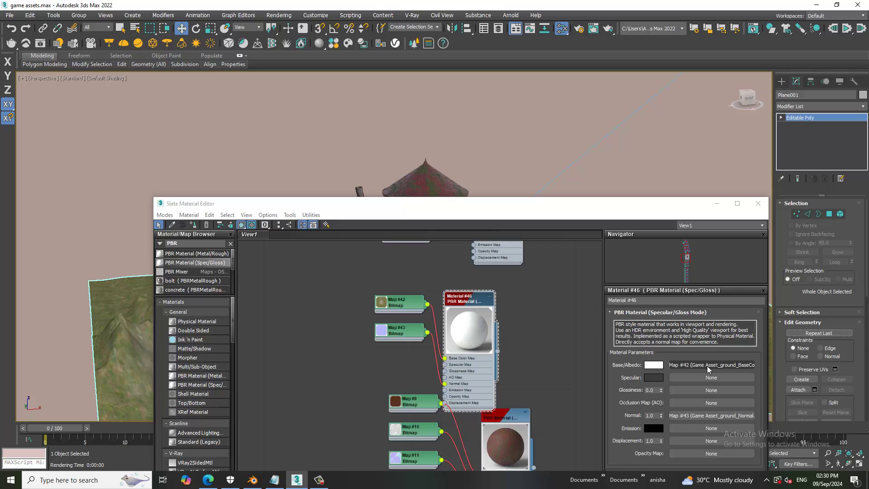
pyautogui.moveTo(557, 374)
pyautogui.mouseDown(button='middle')
pyautogui.moveTo(511, 331)
pyautogui.moveTo(501, 284)
pyautogui.mouseUp(button='middle')
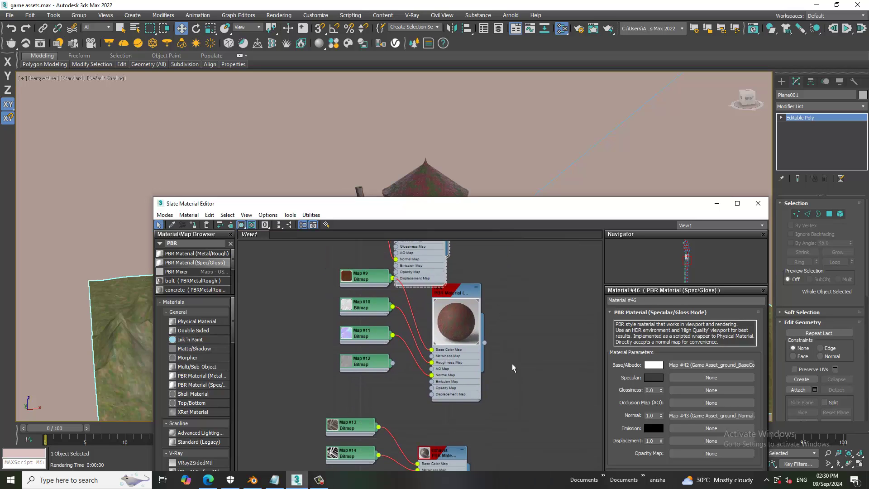
pyautogui.moveTo(514, 365); pyautogui.dragTo(553, 404, button='middle')
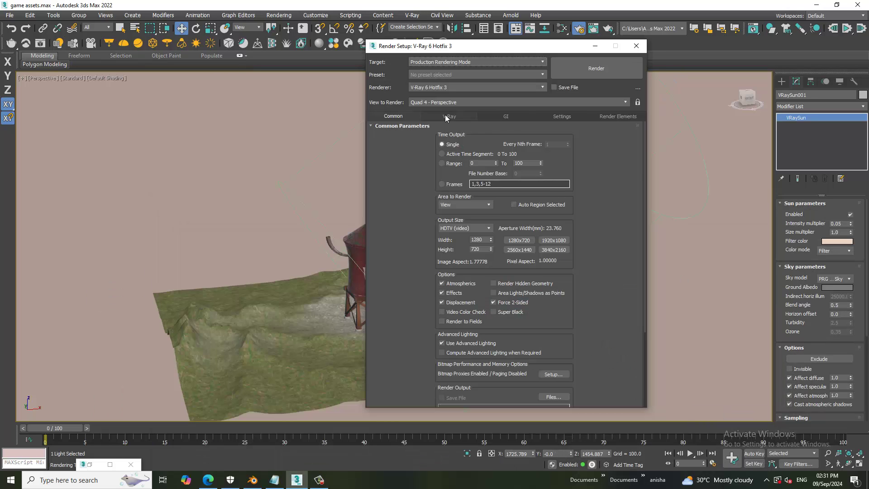
# Set the V-Ray image sampler to Bucket with a Catmull-Rom image filter
pyautogui.click(449, 116)
pyautogui.click(474, 189)
pyautogui.click(460, 197)
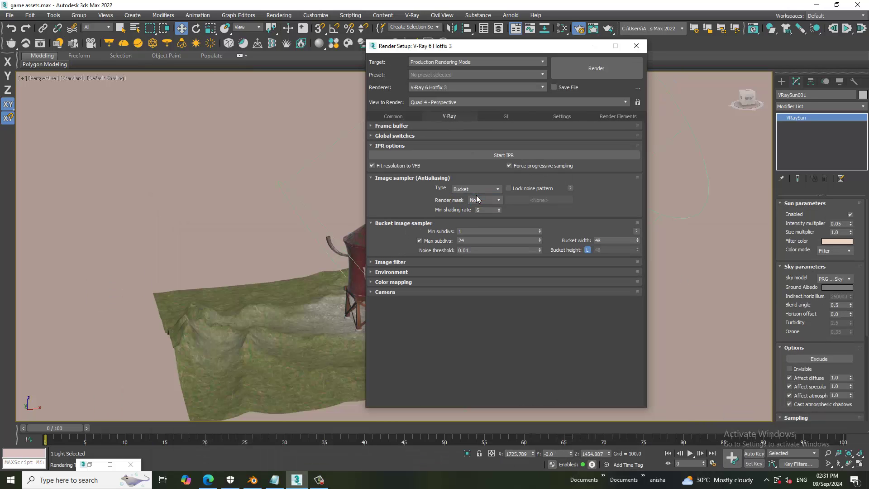
pyautogui.click(403, 262)
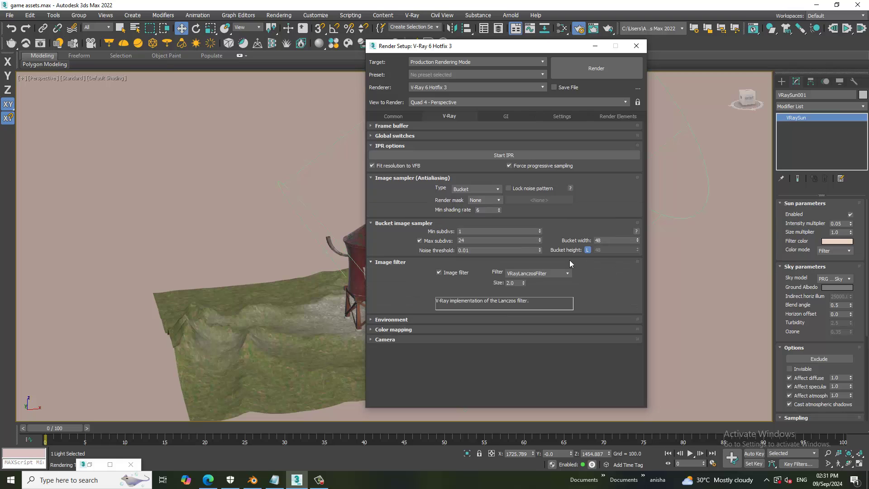
pyautogui.click(532, 274)
pyautogui.click(540, 287)
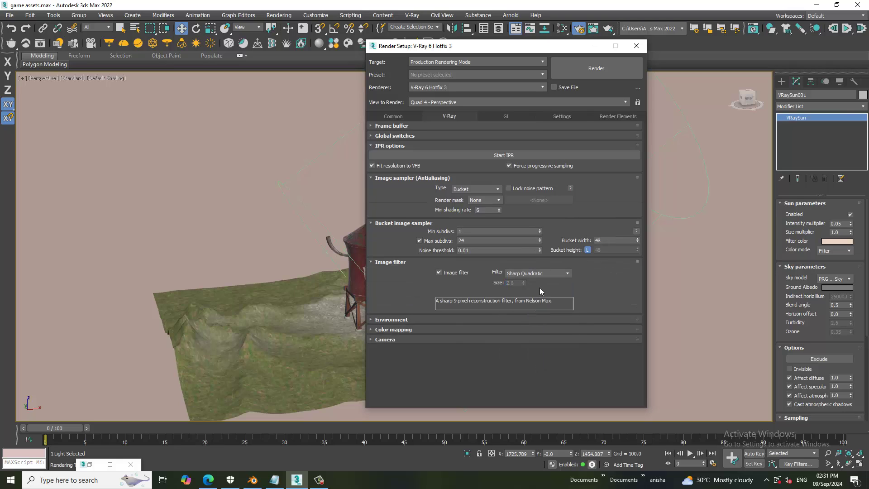
pyautogui.click(545, 273)
pyautogui.click(545, 294)
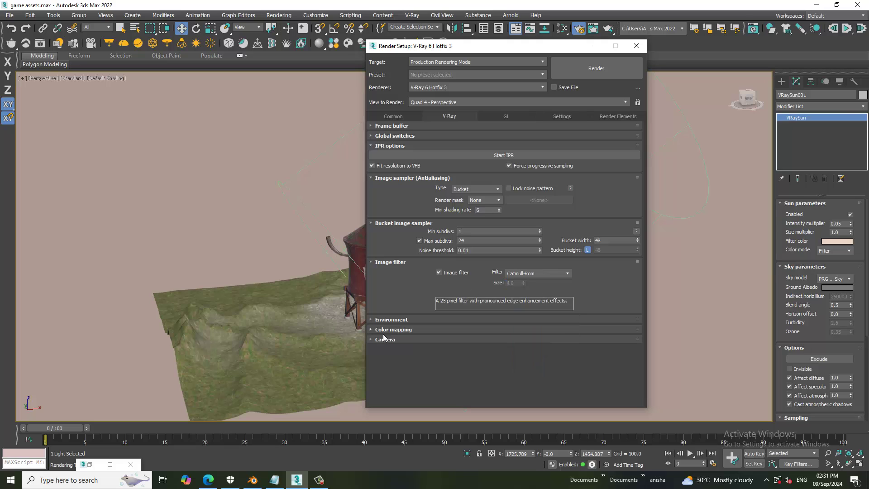
# Switch on the GI environment override in the environment settings
pyautogui.click(401, 324)
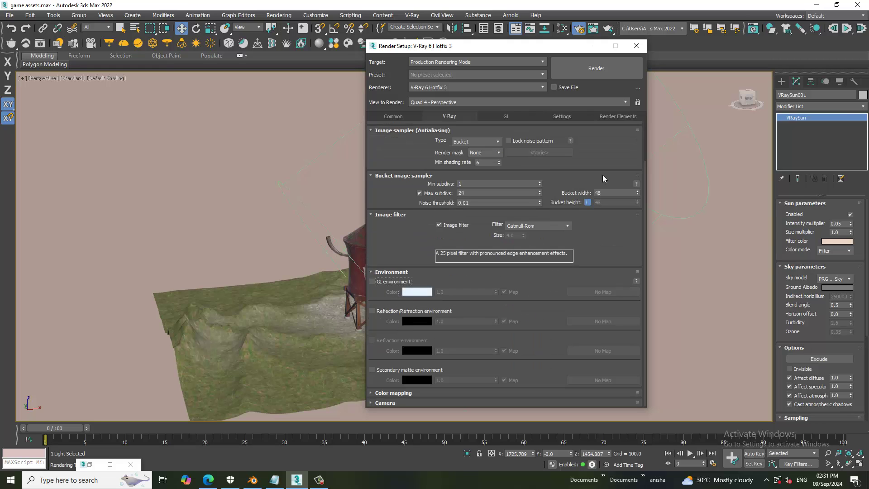
pyautogui.click(596, 67)
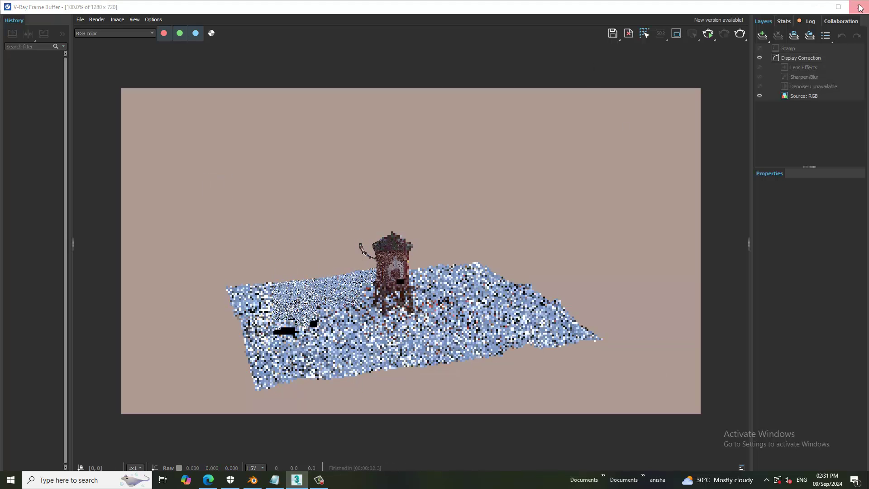
pyautogui.click(818, 6)
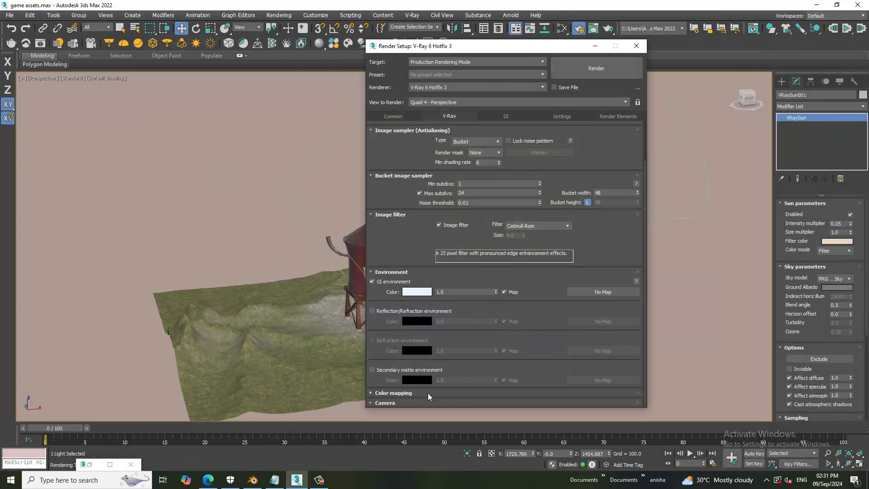
# Change colour mapping to Exponential, check the GI settings, and close Render Setup
pyautogui.click(428, 393)
pyautogui.click(474, 373)
pyautogui.click(480, 373)
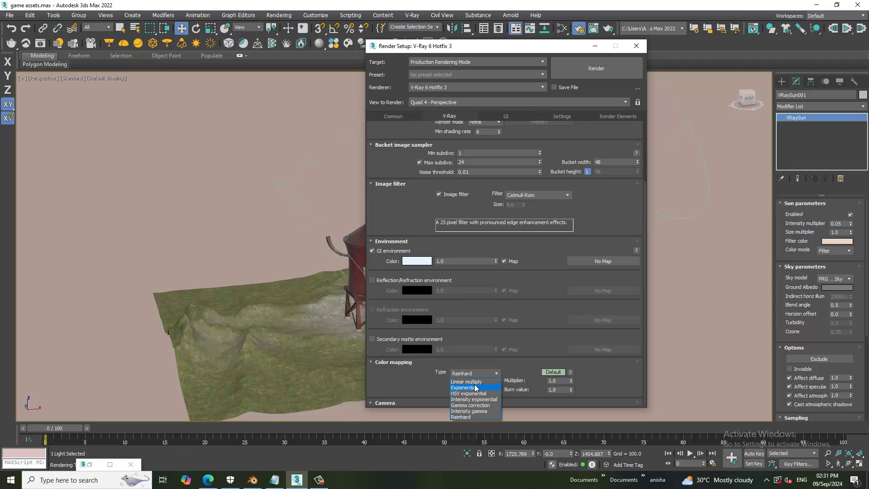
pyautogui.click(507, 116)
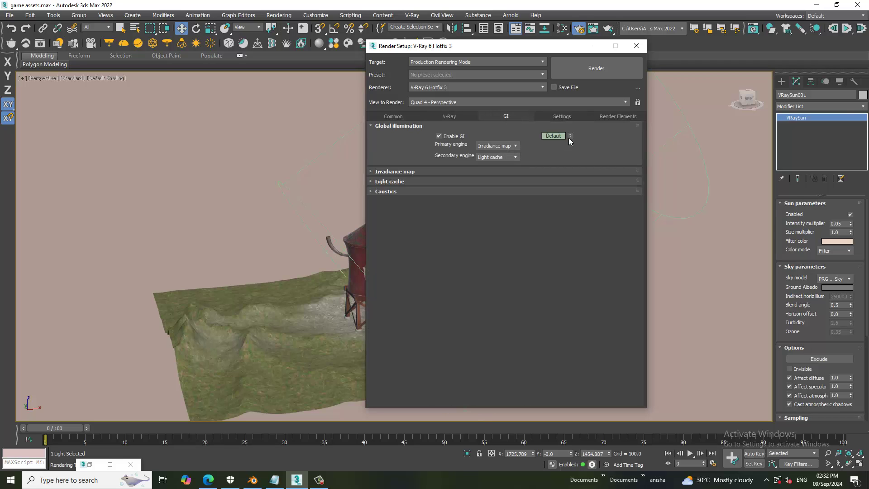
pyautogui.click(595, 50)
# Select the terrain plane and add a new PBR Metal/Rough material, Material #47, in Slate
pyautogui.keyDown('alt'); pyautogui.moveTo(452, 303); pyautogui.dragTo(456, 267, button='middle'); pyautogui.keyUp('alt')
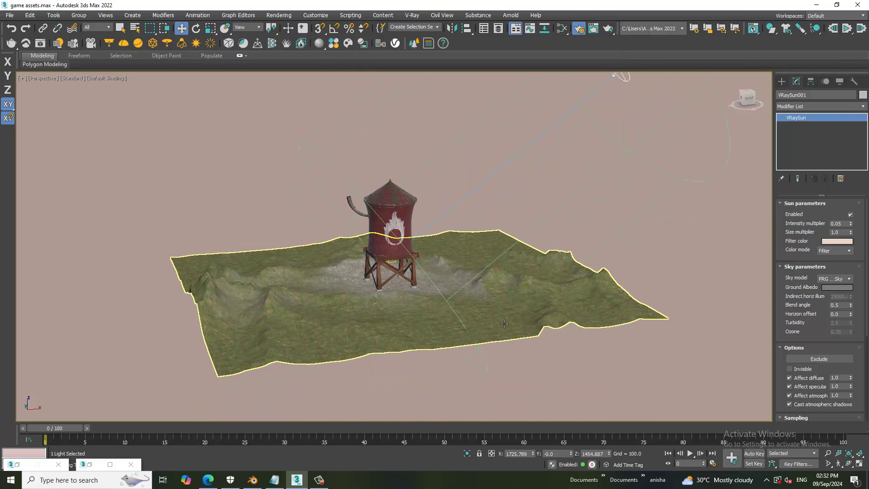
pyautogui.scroll(5, 498, 272)
pyautogui.click(530, 278)
pyautogui.scroll(3, 474, 286)
pyautogui.scroll(-5, 474, 285)
pyautogui.scroll(5, 474, 295)
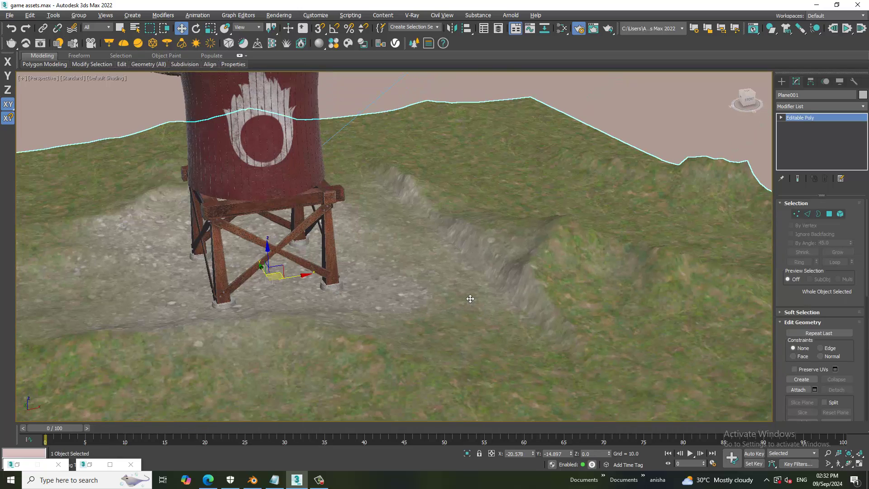
pyautogui.press('m')
pyautogui.moveTo(458, 301); pyautogui.dragTo(408, 292, button='middle')
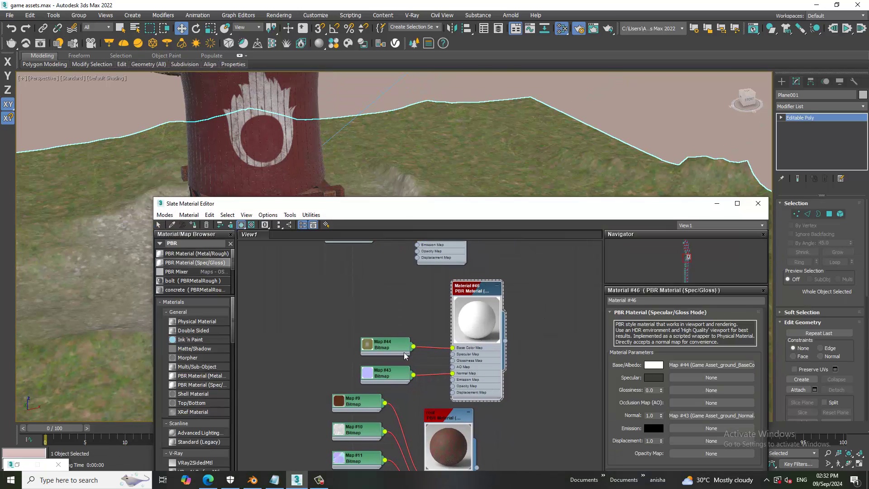
pyautogui.moveTo(385, 345); pyautogui.dragTo(341, 332)
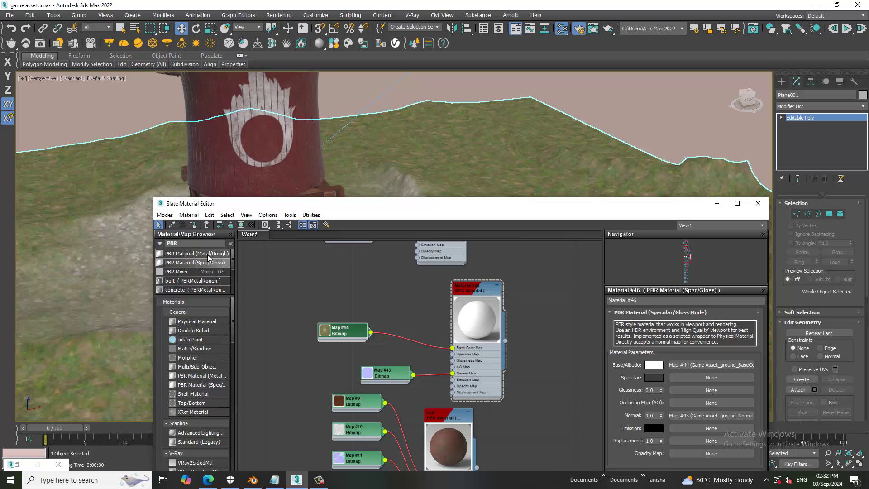
pyautogui.moveTo(208, 255); pyautogui.dragTo(586, 306)
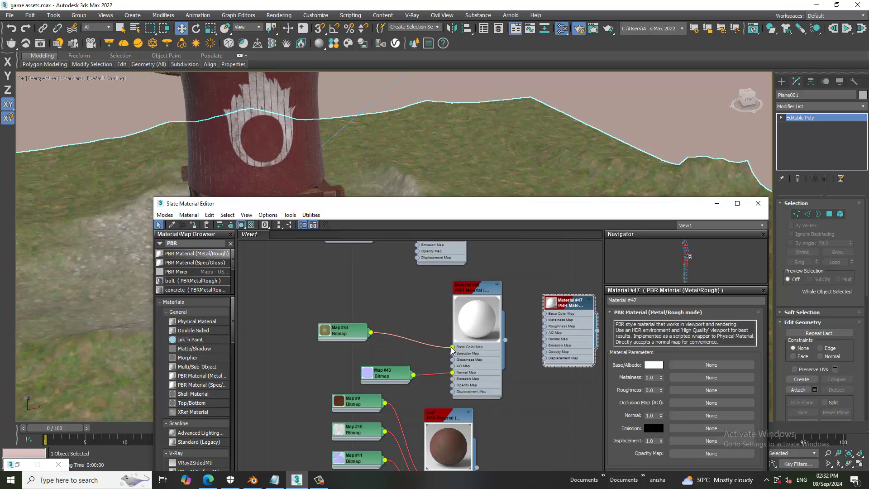
# Move Map #44 to Material #47's base colour and Map #43 to its normal map
pyautogui.moveTo(451, 350)
pyautogui.mouseDown()
pyautogui.moveTo(480, 314)
pyautogui.moveTo(252, 310)
pyautogui.mouseUp()
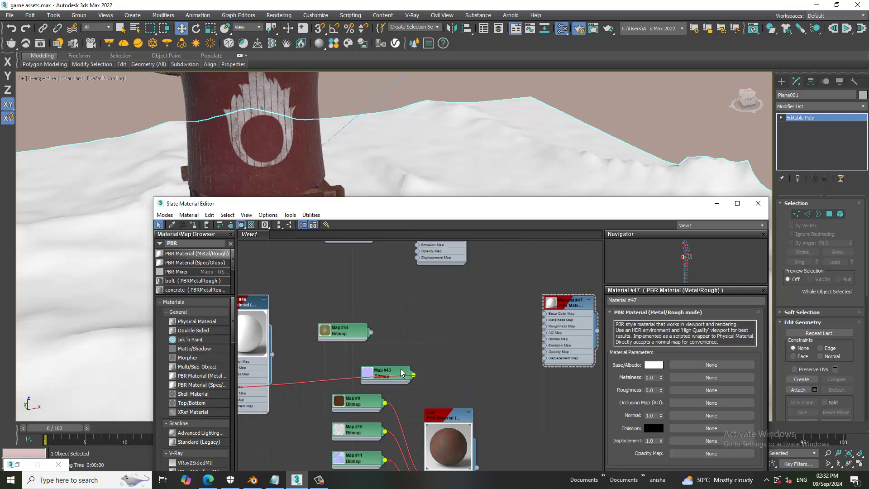
pyautogui.moveTo(322, 336); pyautogui.dragTo(471, 308)
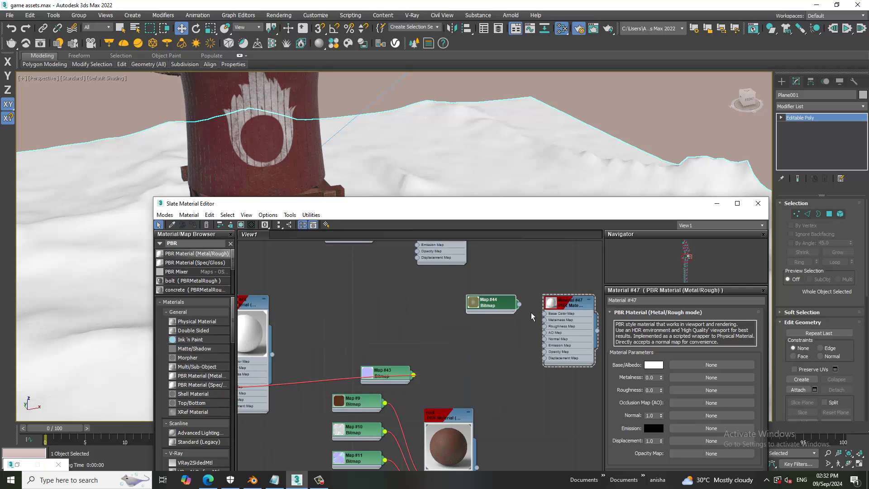
pyautogui.moveTo(543, 316); pyautogui.dragTo(558, 317)
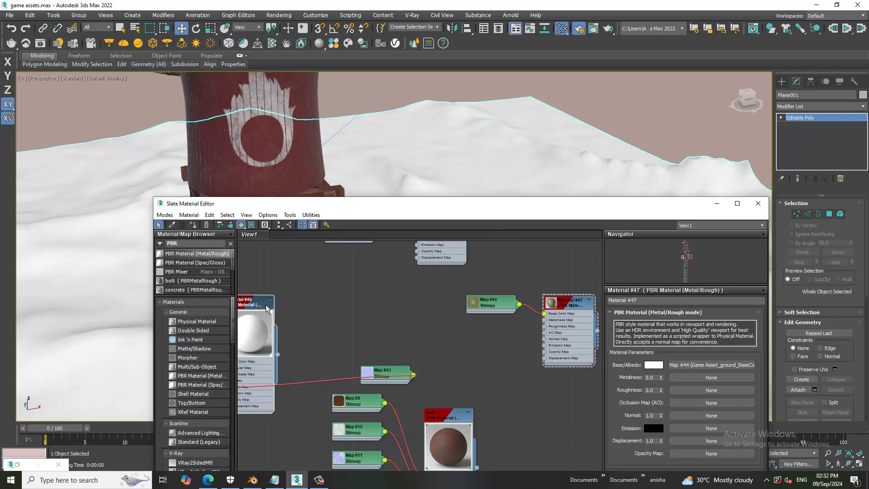
pyautogui.moveTo(267, 327); pyautogui.dragTo(354, 272)
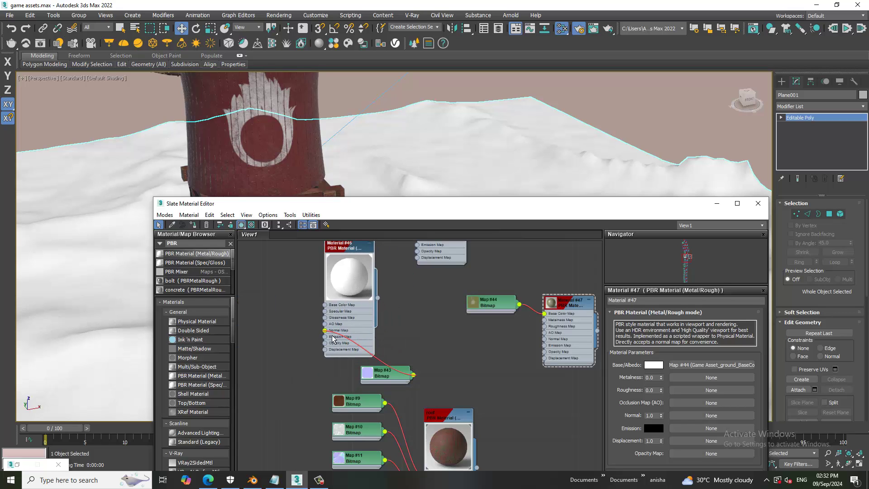
pyautogui.moveTo(325, 331)
pyautogui.mouseDown()
pyautogui.moveTo(394, 377)
pyautogui.moveTo(519, 349)
pyautogui.mouseUp()
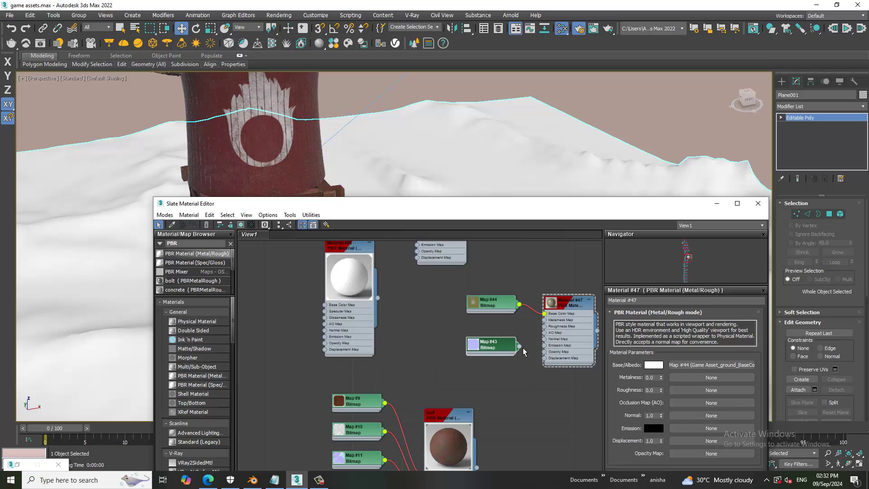
pyautogui.moveTo(544, 342); pyautogui.dragTo(544, 339)
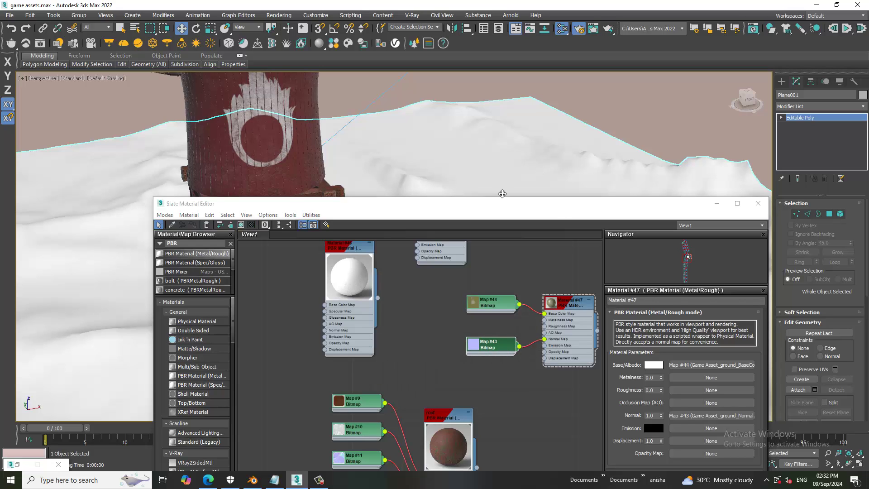
# Apply Material #47 to the terrain and render the current view
pyautogui.click(195, 225)
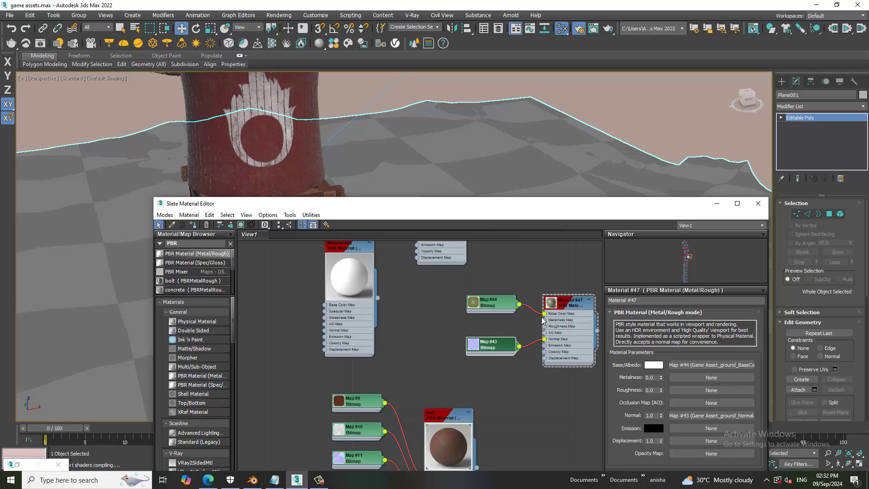
pyautogui.click(564, 176)
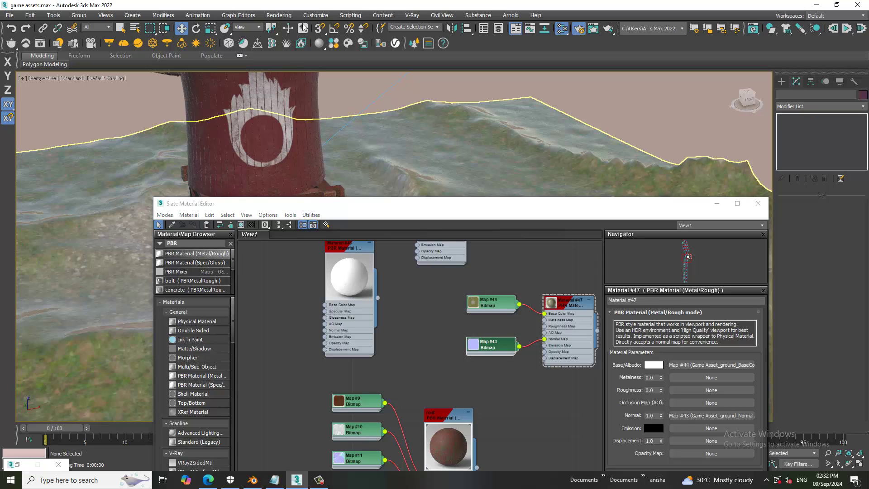
pyautogui.click(279, 16)
pyautogui.click(291, 30)
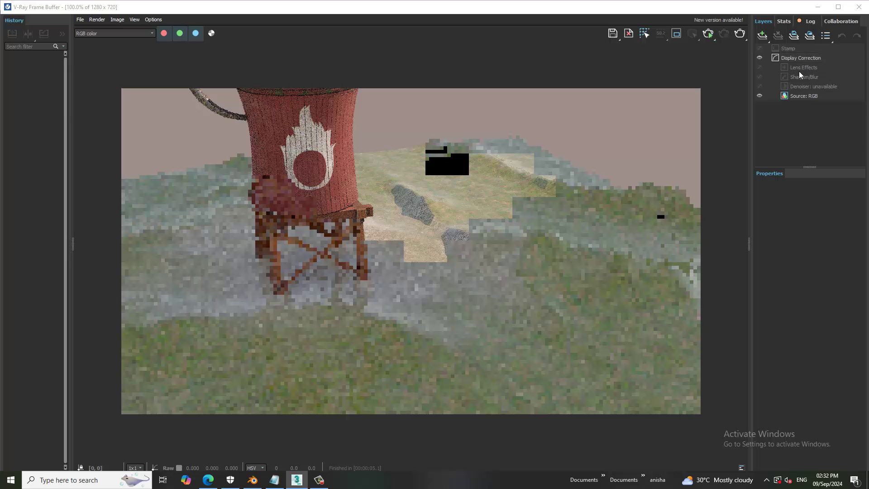
# Close the V-Ray Frame Buffer, minimize Slate and orbit to see the whole water tower
pyautogui.click(859, 7)
pyautogui.click(563, 302)
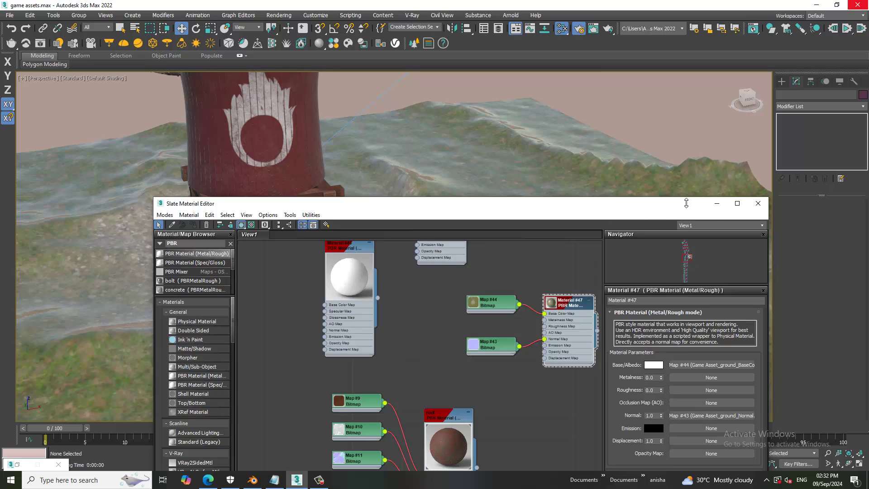
pyautogui.click(716, 203)
pyautogui.moveTo(487, 287)
pyautogui.keyDown('alt'); pyautogui.mouseDown(button='middle')
pyautogui.moveTo(477, 297)
pyautogui.moveTo(459, 286)
pyautogui.mouseUp(button='middle'); pyautogui.keyUp('alt')
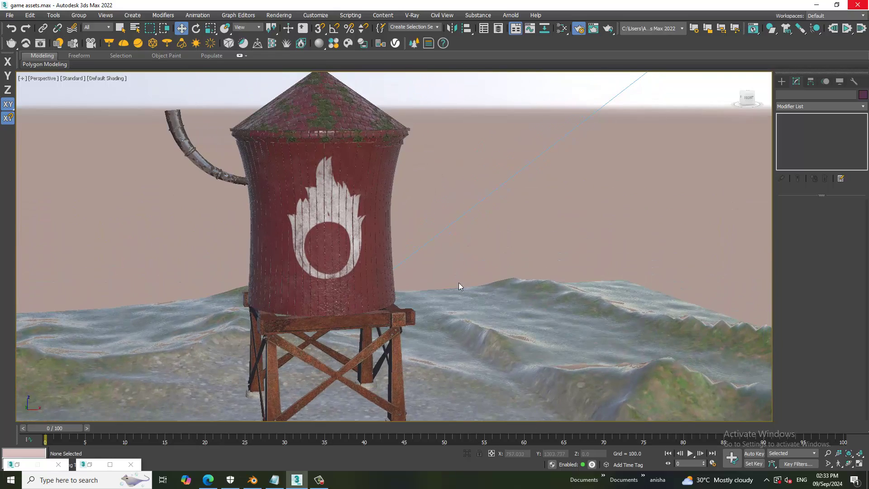
# Reopen the material editor in Compact Material Editor mode
pyautogui.press('m')
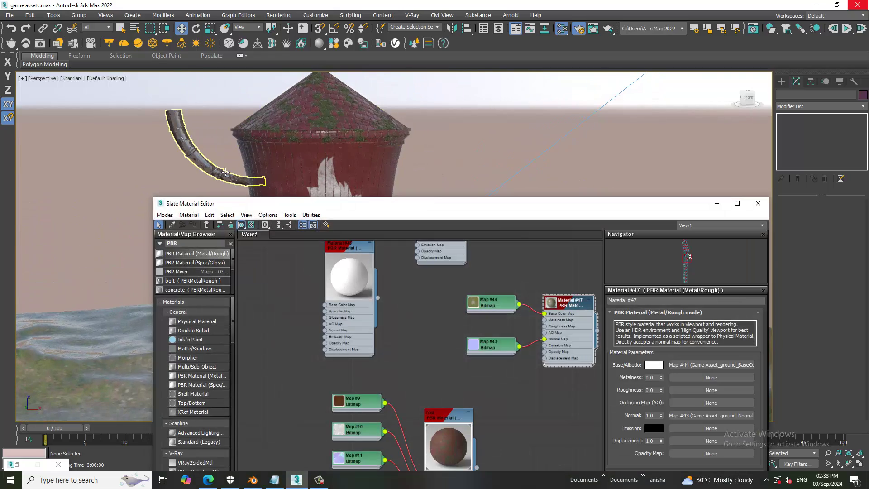
pyautogui.click(165, 214)
pyautogui.click(186, 222)
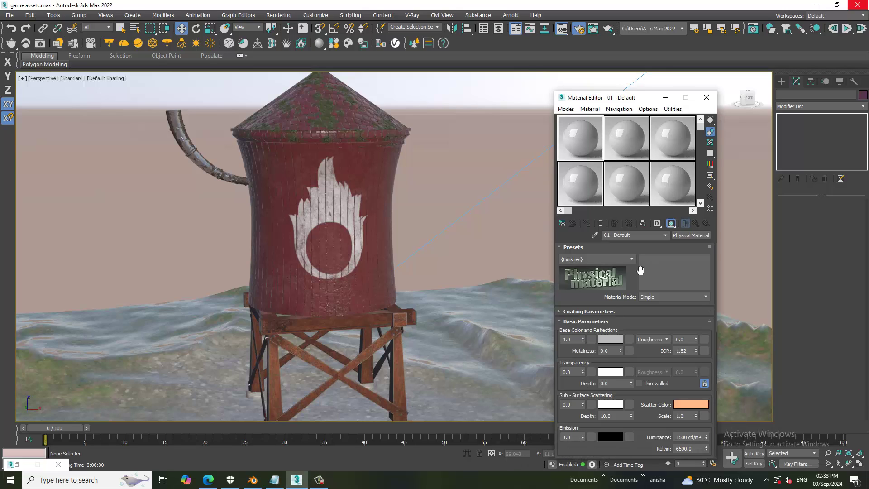
# Create an HDRI Environment map in the sample slot, found by searching 'hdri'
pyautogui.click(324, 484)
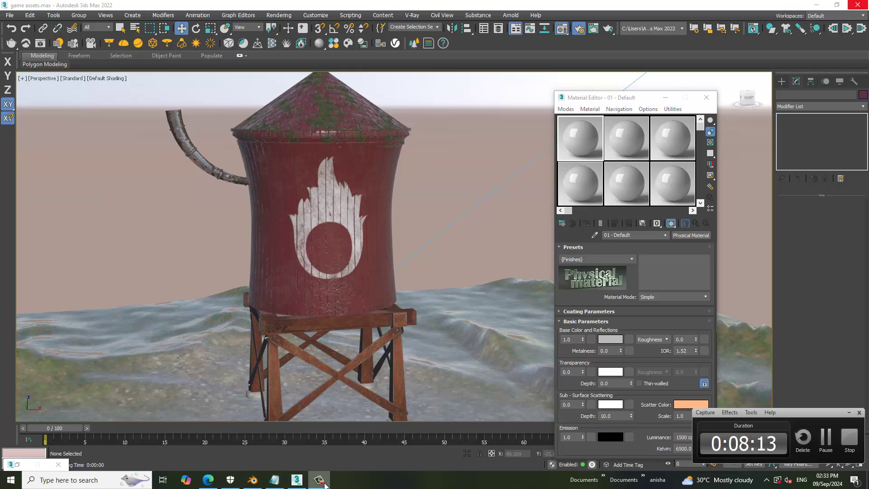
pyautogui.click(824, 439)
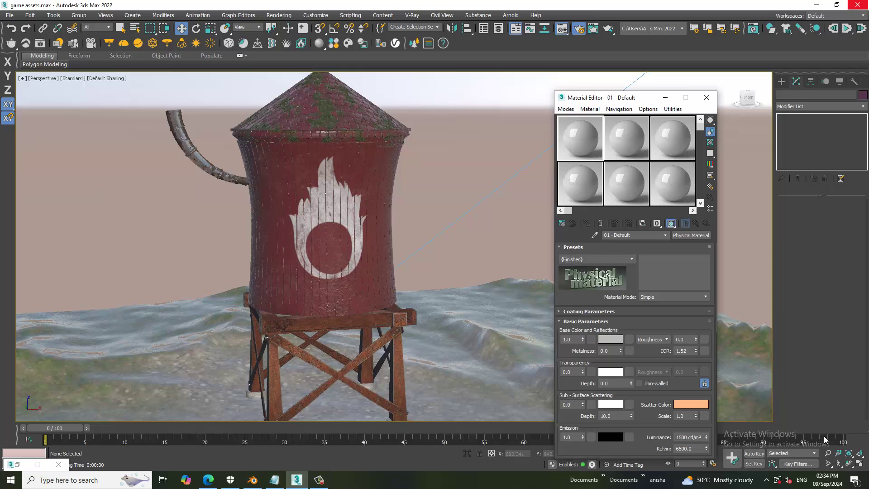
pyautogui.click(566, 224)
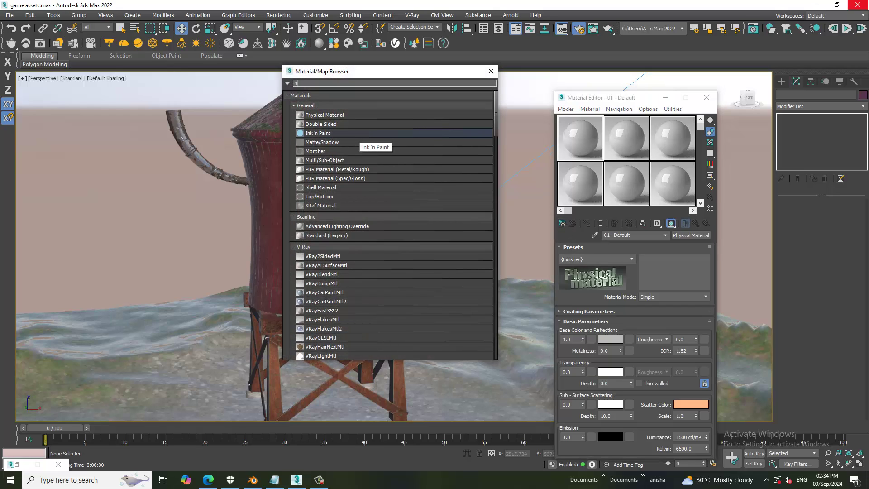
pyautogui.write('hdri')
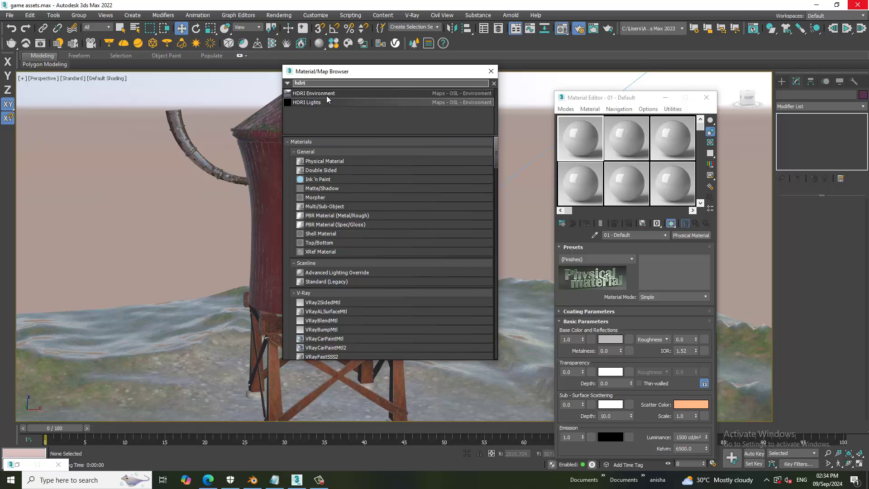
pyautogui.click(336, 93)
pyautogui.doubleClick(336, 94)
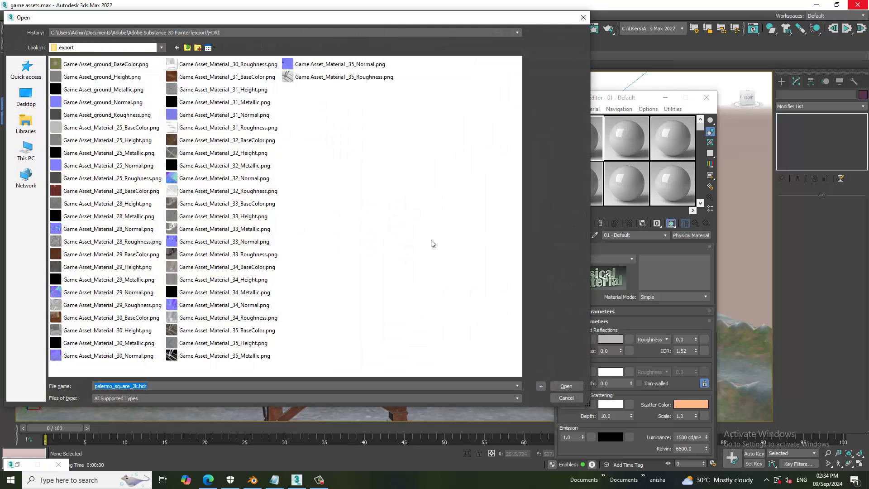
# Load rosendal_plains_2_4k.exr from the Downloads folder as the HDRI image
pyautogui.click(27, 153)
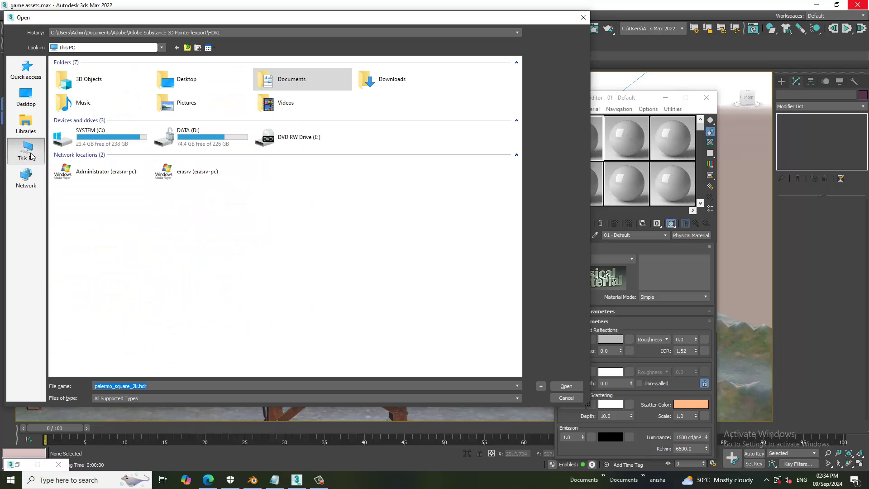
pyautogui.doubleClick(383, 81)
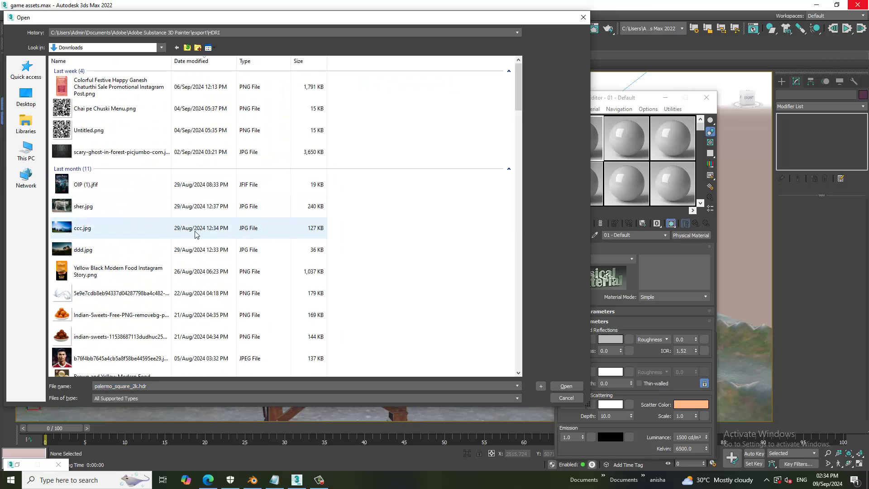
pyautogui.scroll(-5, 167, 256)
pyautogui.scroll(-5, 167, 256)
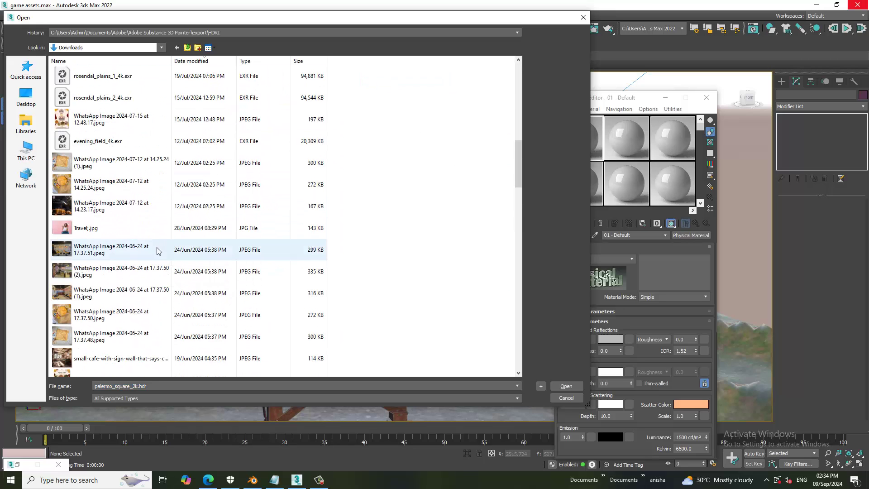
pyautogui.doubleClick(116, 97)
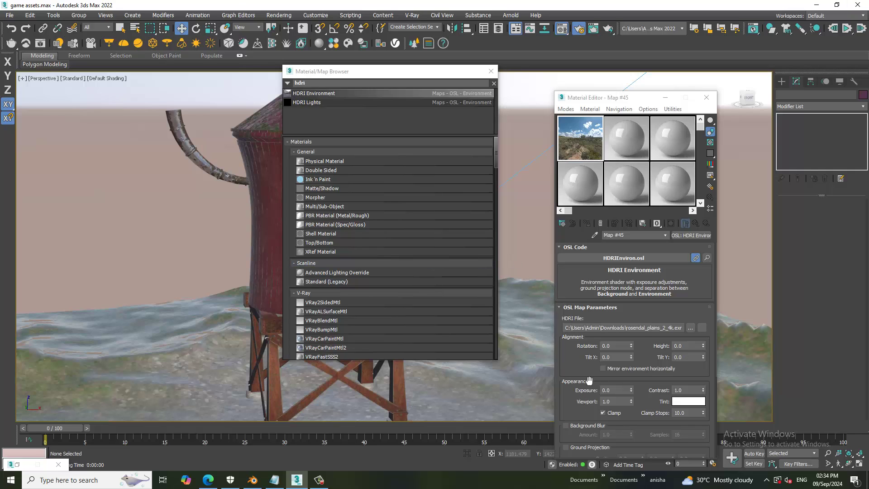
# Turn on V-Ray Viewport IPR for interactive rendering in the viewport
pyautogui.scroll(-2, 589, 380)
pyautogui.click(69, 78)
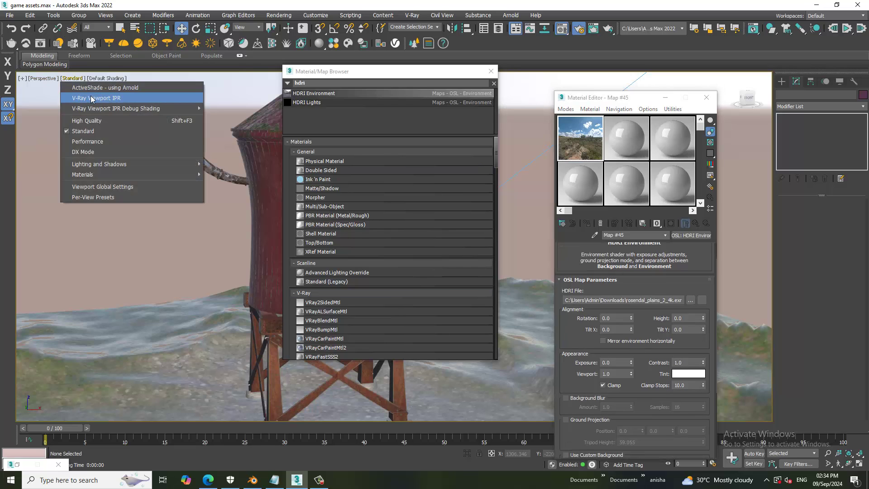
pyautogui.click(91, 99)
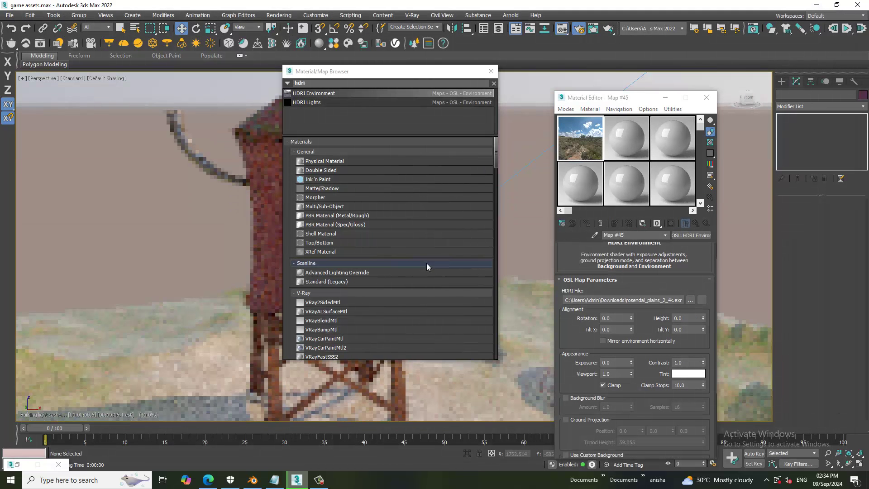
# Enable Ground Projection on HDRI Map #45 and go to the Rendering menu
pyautogui.click(13, 16)
pyautogui.moveTo(29, 61)
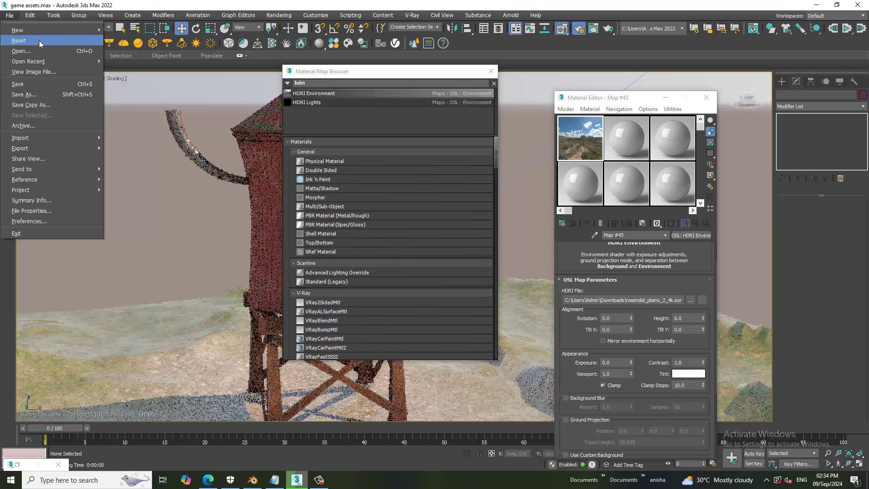
pyautogui.click(50, 85)
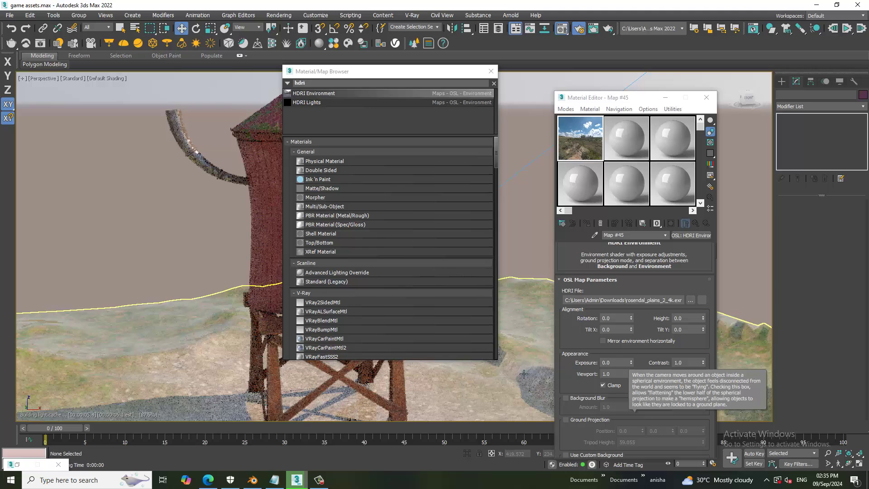
pyautogui.click(571, 421)
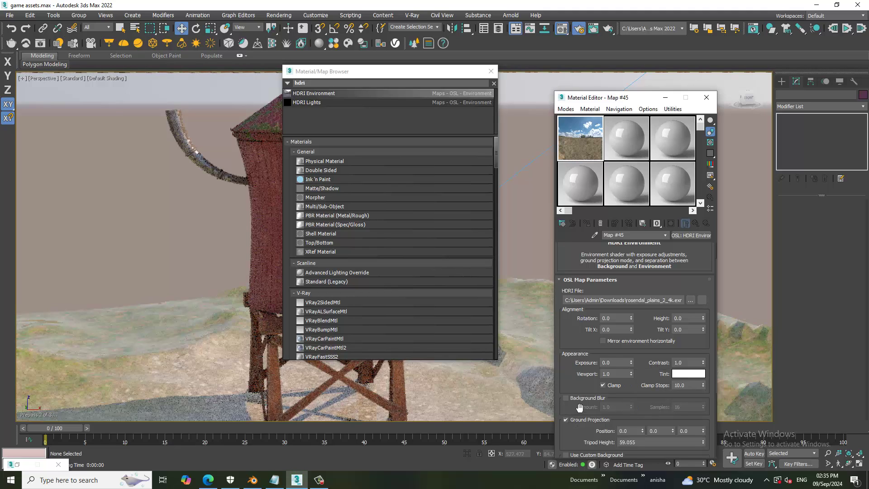
pyautogui.click(279, 14)
# Replace DefaultVRaySky with HDRI Map #45 as the Environment map
pyautogui.click(333, 130)
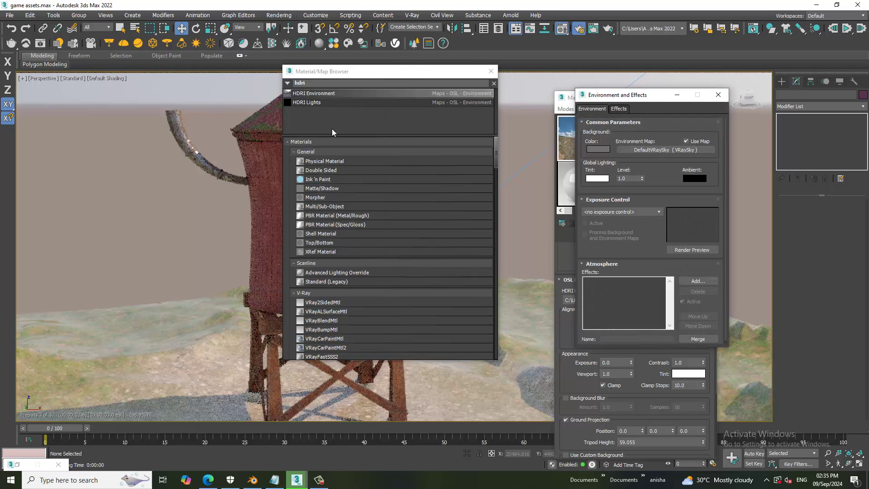
pyautogui.rightClick(670, 149)
pyautogui.click(688, 177)
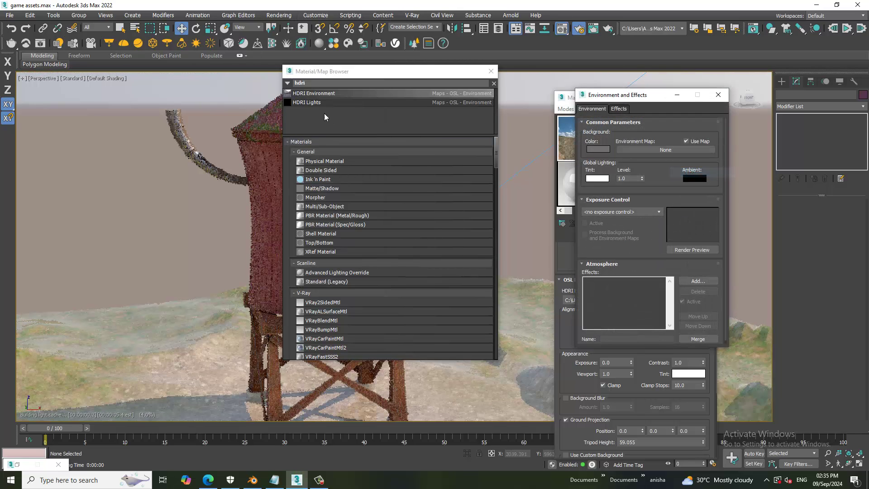
pyautogui.moveTo(580, 144); pyautogui.dragTo(678, 229)
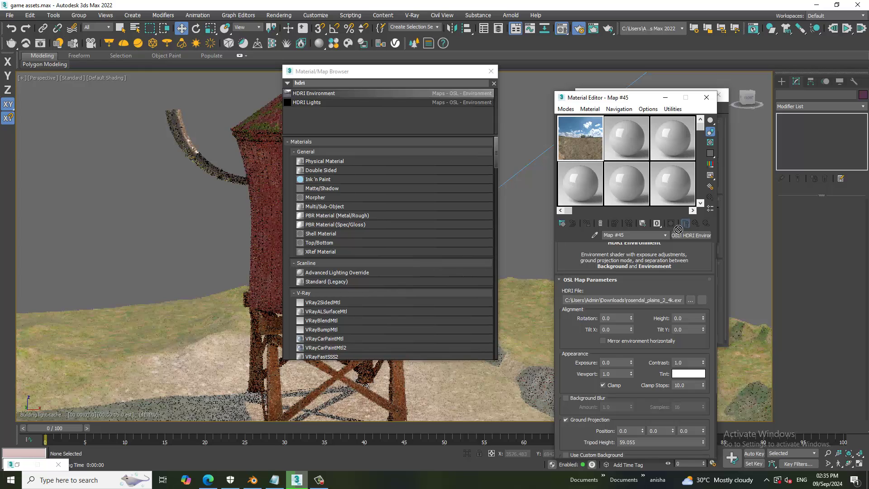
pyautogui.moveTo(600, 100); pyautogui.dragTo(349, 142)
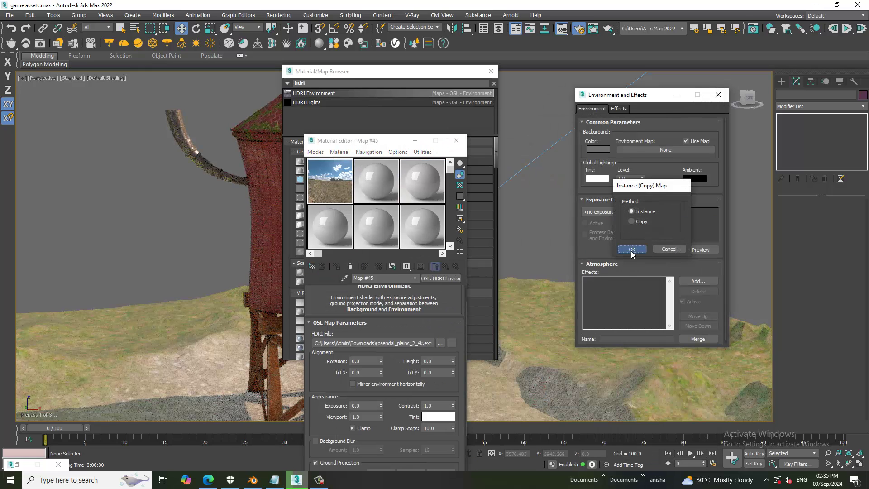
pyautogui.click(631, 250)
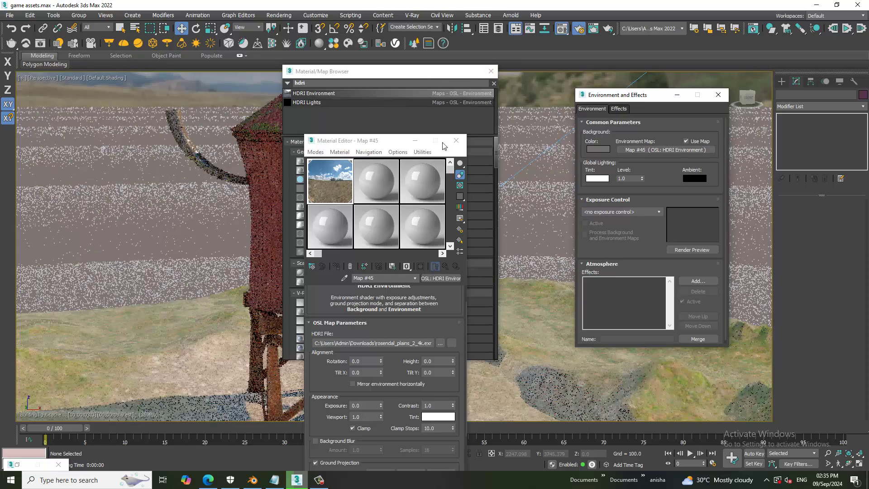
# Close the map browser, minimize the material editor and move Environment settings aside to view the scene
pyautogui.click(456, 141)
pyautogui.click(488, 73)
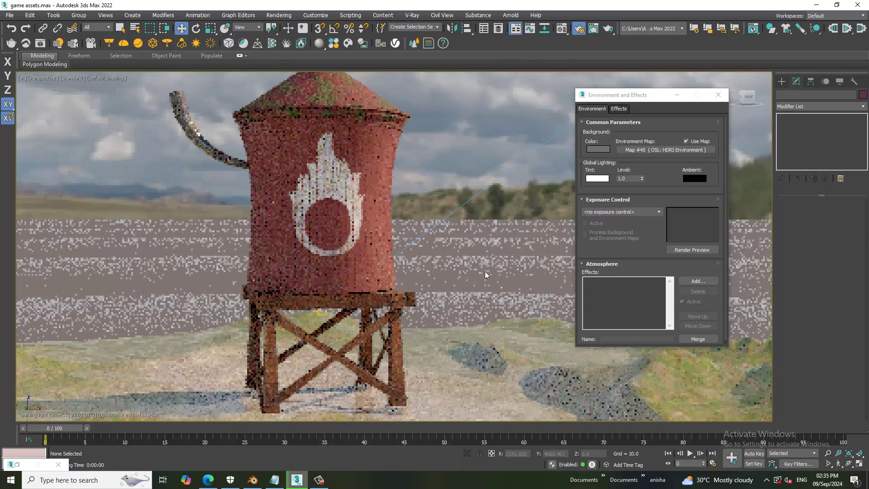
pyautogui.press('m')
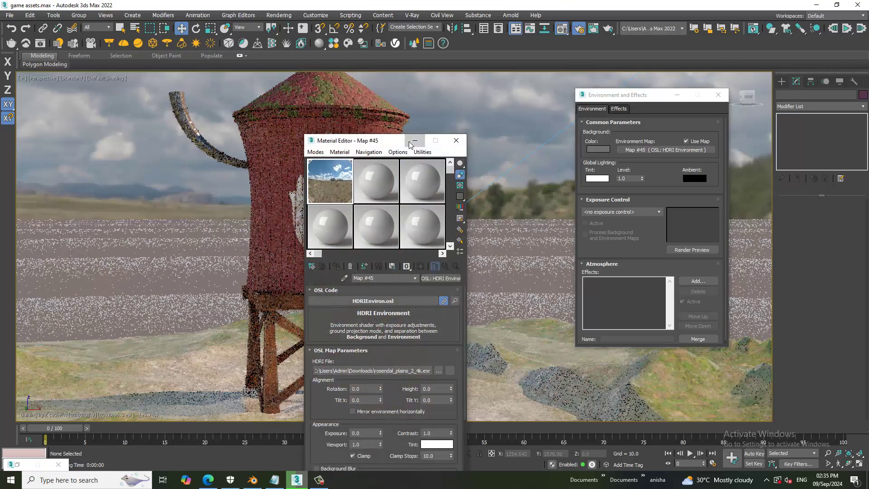
pyautogui.click(410, 142)
pyautogui.scroll(-10, 509, 197)
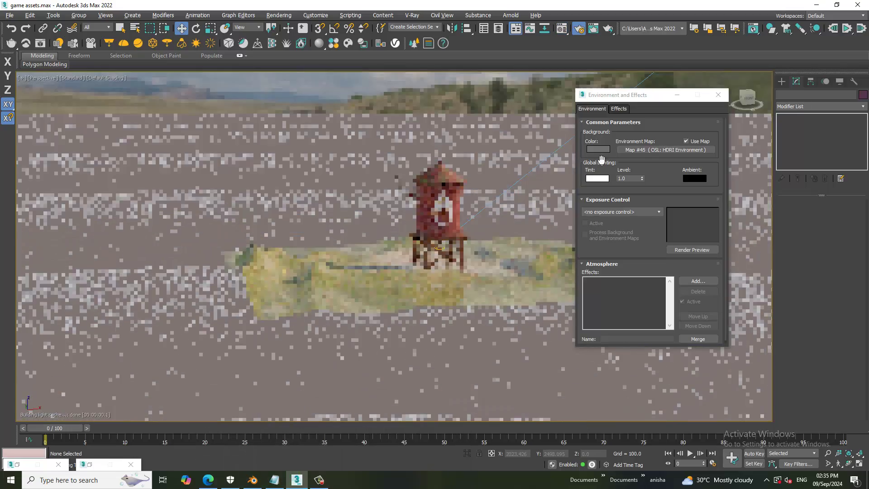
pyautogui.scroll(3, 481, 334)
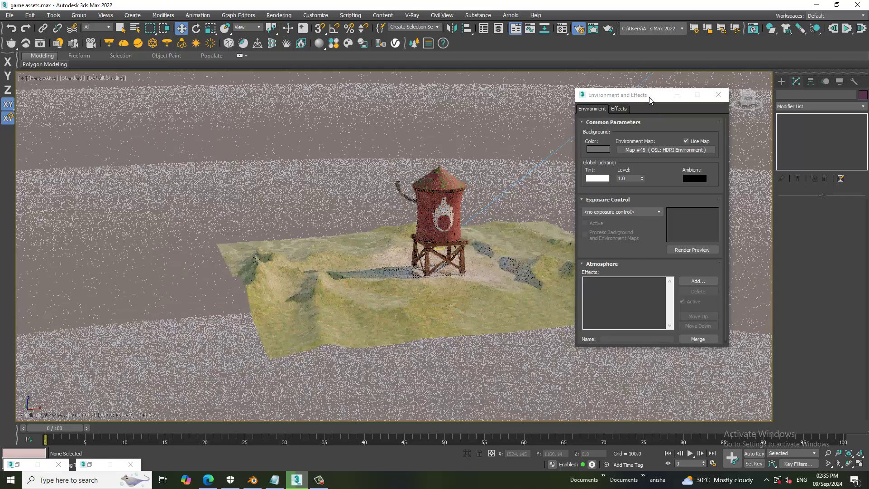
pyautogui.moveTo(649, 95); pyautogui.dragTo(164, 187)
pyautogui.scroll(-5, 615, 135)
# Set the VRaySun intensity multiplier to 0.1 and turn off its clouds
pyautogui.click(633, 105)
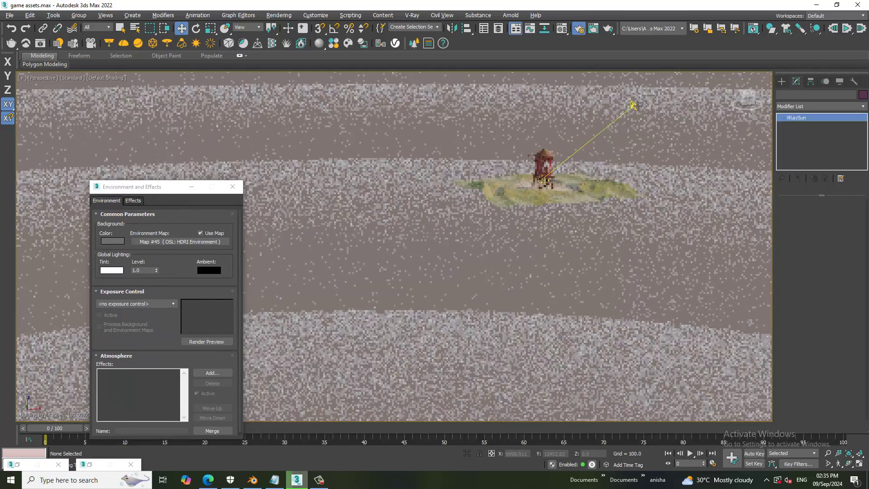
pyautogui.scroll(8, 613, 141)
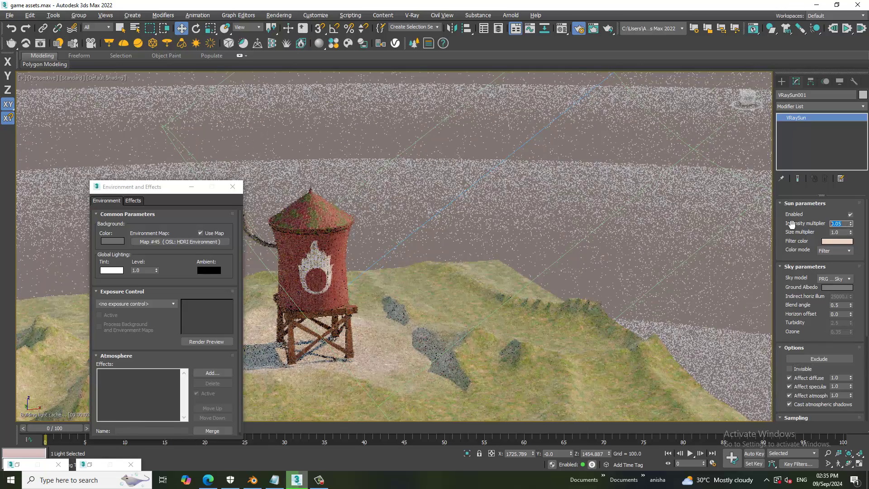
pyautogui.write('0.1')
pyautogui.press('Return')
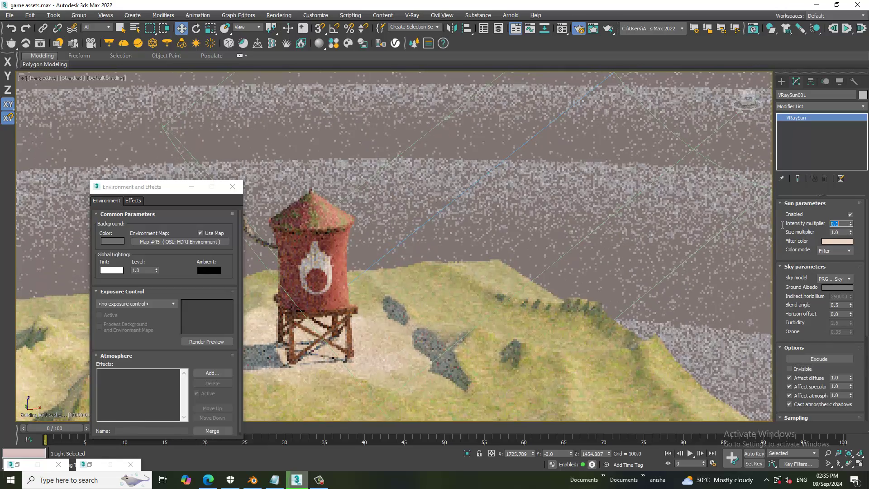
pyautogui.moveTo(826, 335); pyautogui.dragTo(821, 192)
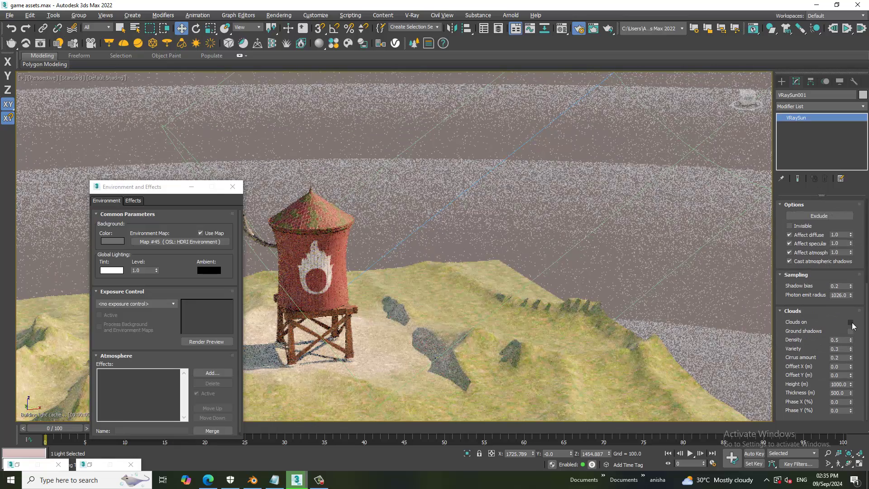
pyautogui.click(851, 323)
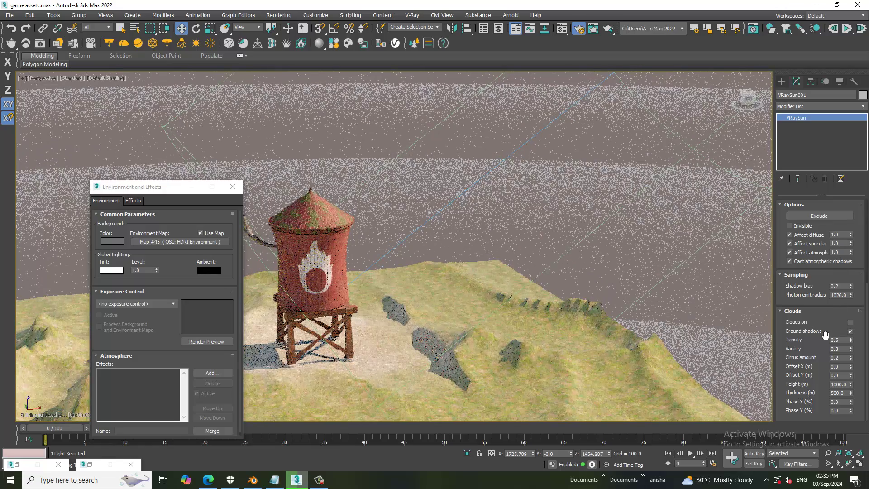
# Raise the VRaySun shadow bias to 0.6 and close Environment and Effects
pyautogui.moveTo(826, 288); pyautogui.dragTo(837, 338)
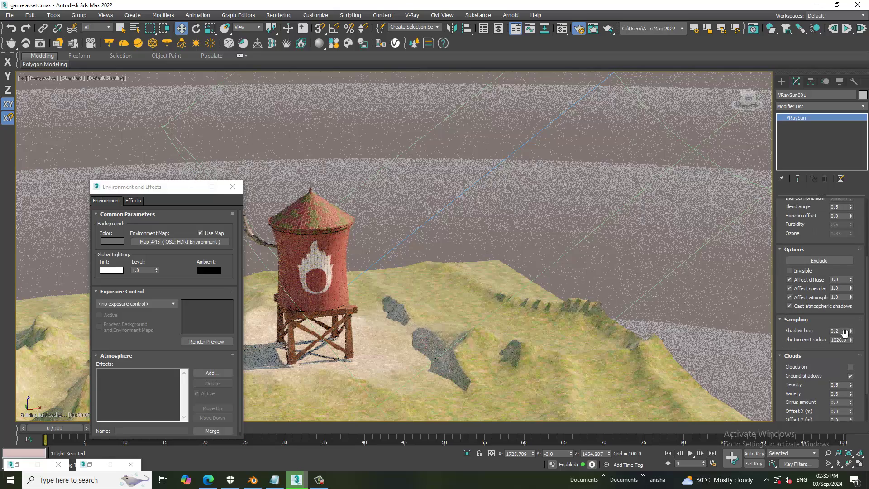
pyautogui.write('0.6')
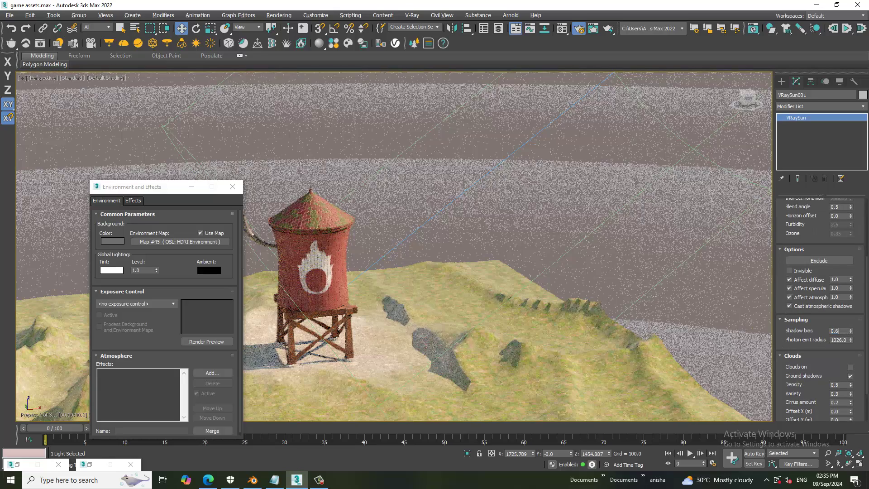
pyautogui.press('Return')
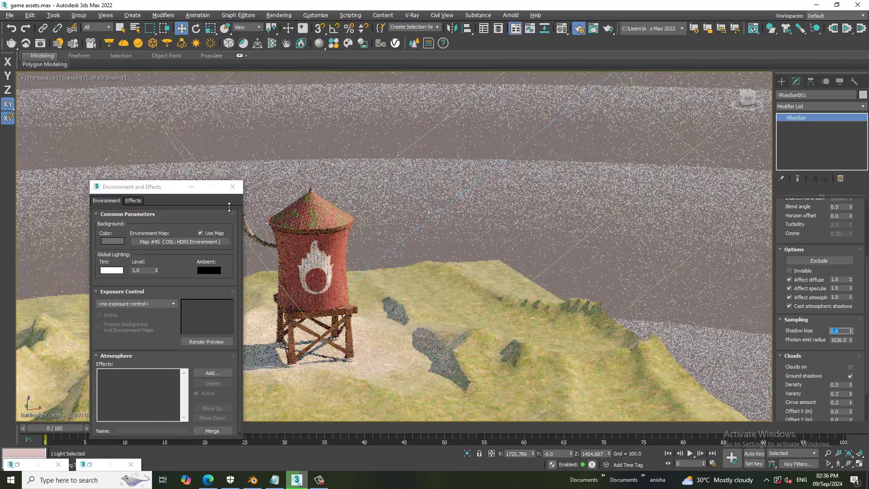
pyautogui.click(236, 189)
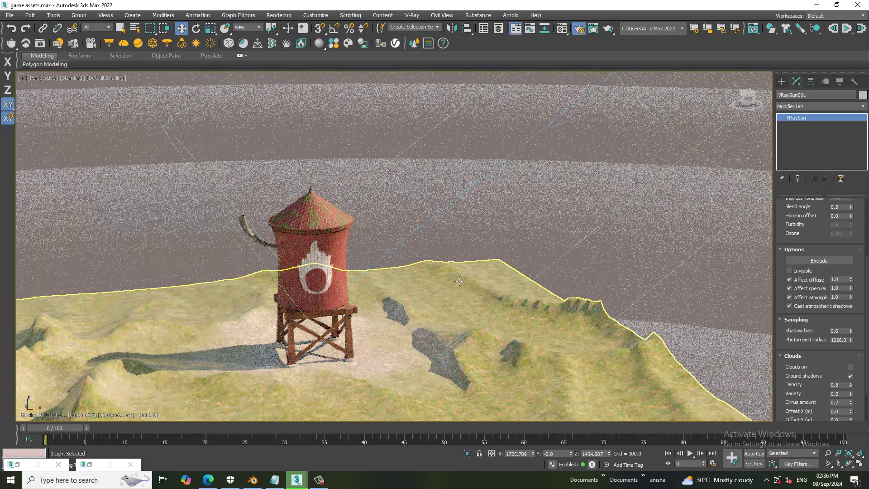
# Frame a closer, front-on view of the water tower with Safe Frames shown (Shift+F)
pyautogui.scroll(3, 340, 288)
pyautogui.keyDown('alt'); pyautogui.moveTo(340, 289); pyautogui.dragTo(382, 258, button='middle'); pyautogui.keyUp('alt')
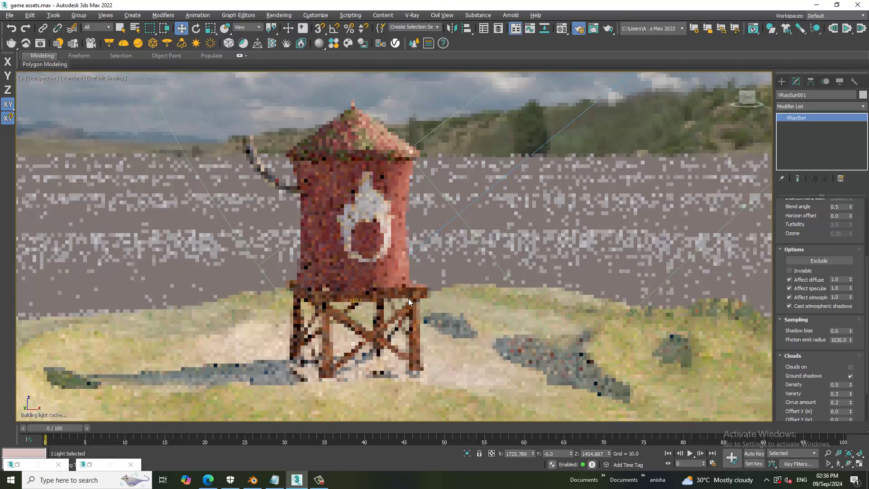
pyautogui.hotkey('shift', 'f')
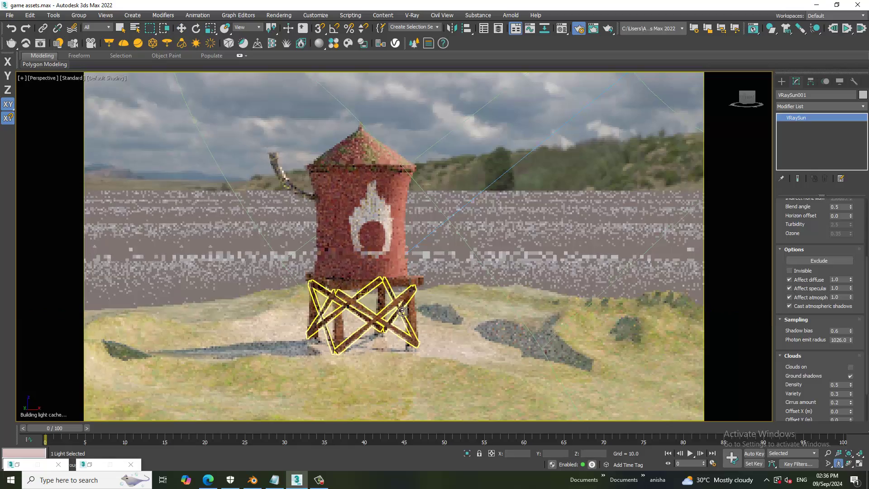
pyautogui.moveTo(409, 302)
pyautogui.keyDown('alt'); pyautogui.mouseDown(button='middle')
pyautogui.moveTo(388, 287)
pyautogui.moveTo(342, 97)
pyautogui.mouseUp(button='middle'); pyautogui.keyUp('alt')
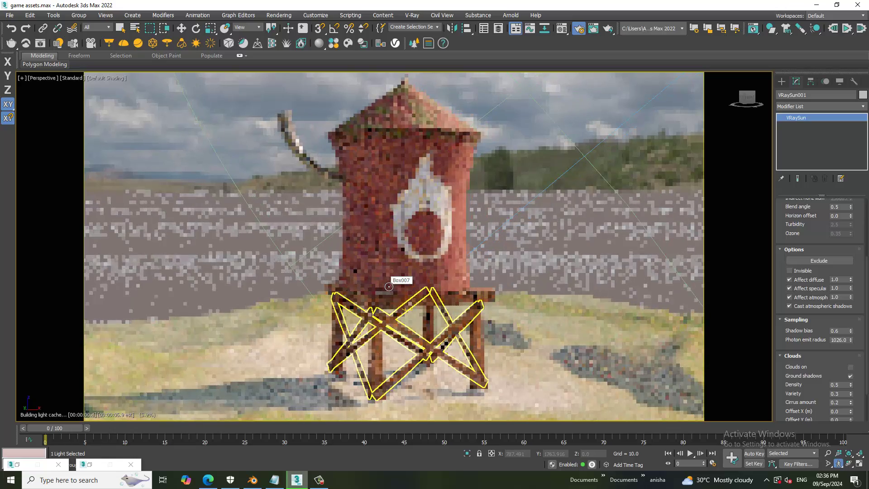
# Turn off Ground Projection on HDRI Map #45 and render the water tower again
pyautogui.click(279, 15)
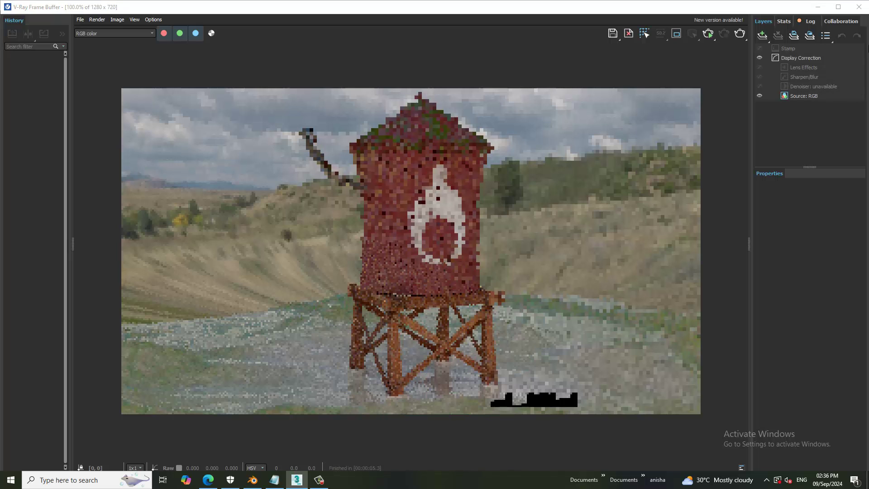
pyautogui.click(859, 7)
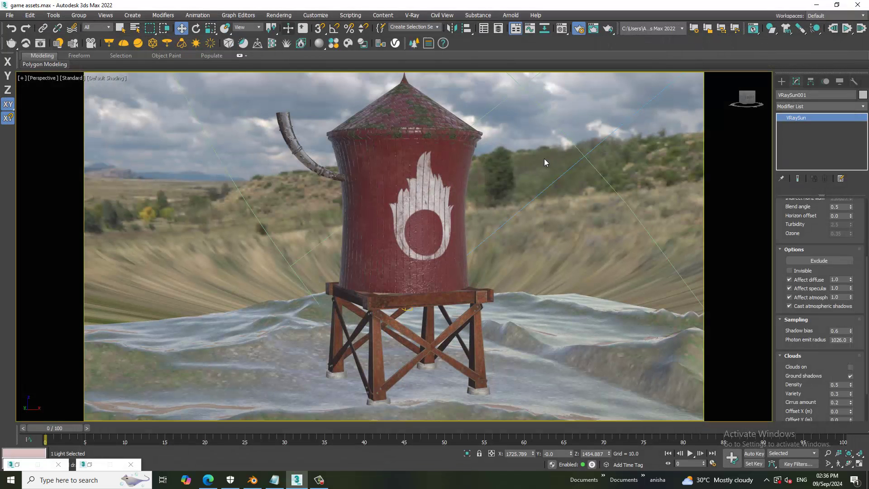
pyautogui.press('m')
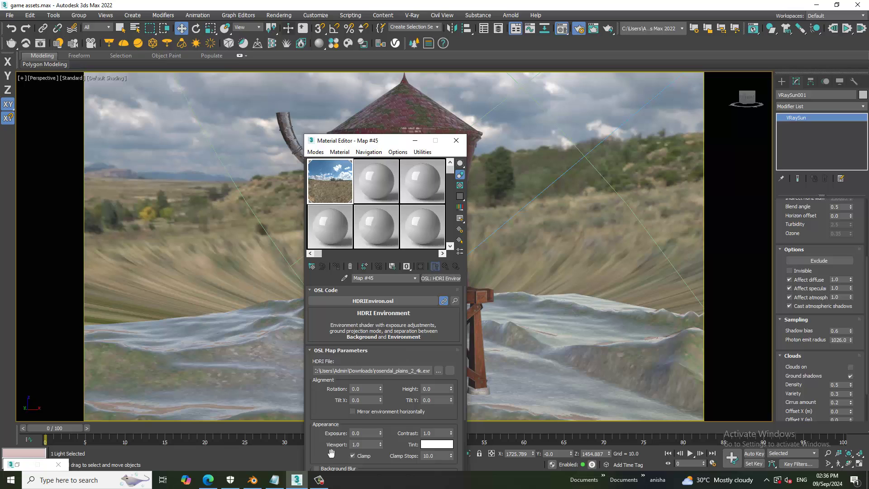
pyautogui.scroll(-4, 335, 410)
pyautogui.scroll(-1, 333, 348)
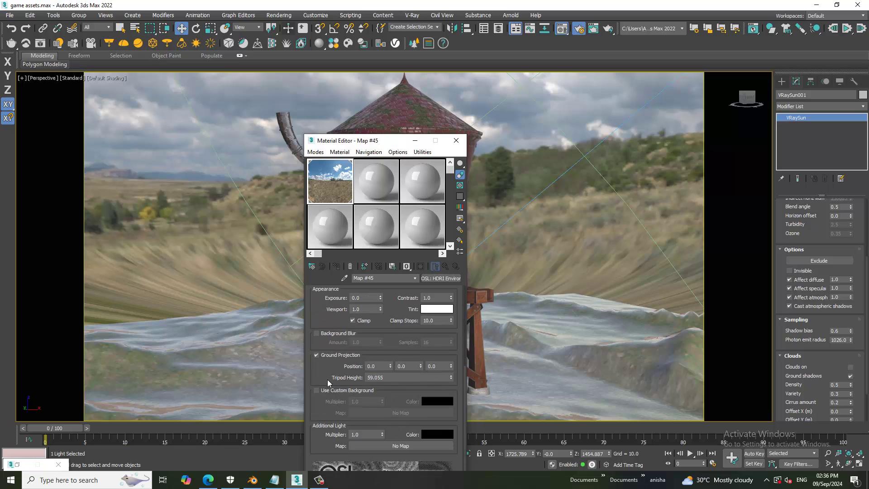
pyautogui.click(316, 355)
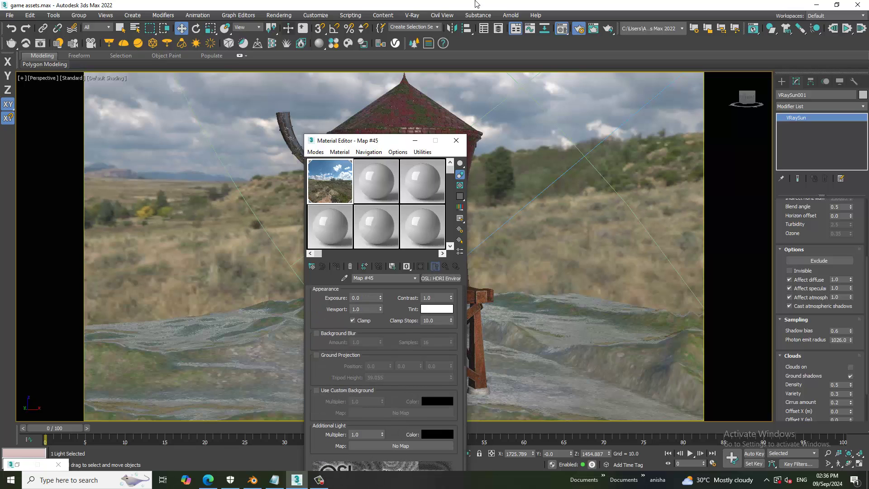
pyautogui.click(279, 15)
pyautogui.click(292, 30)
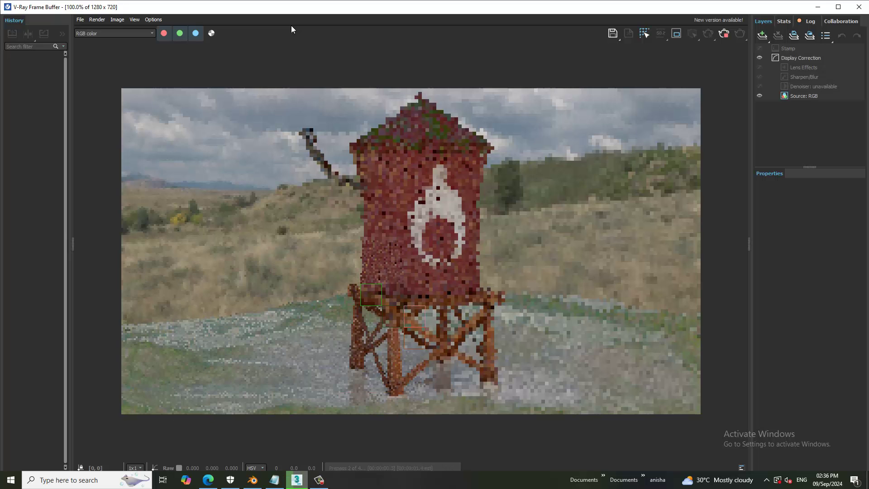
pyautogui.click(321, 480)
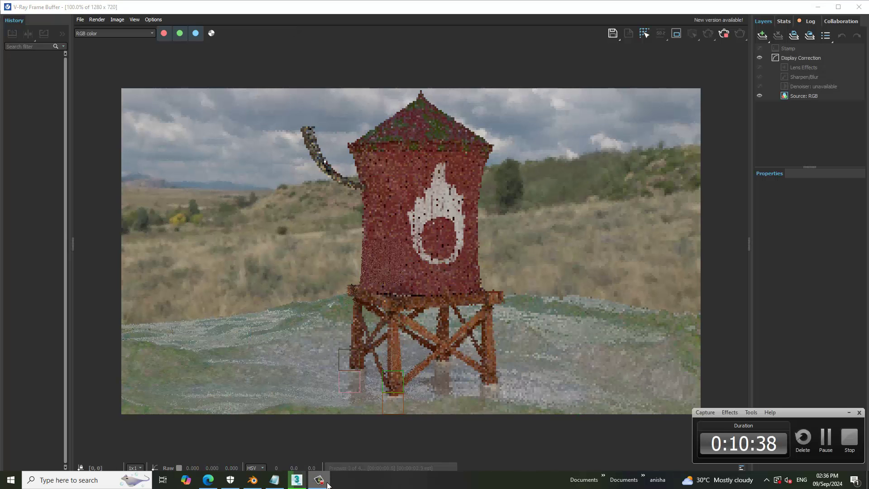
pyautogui.click(327, 485)
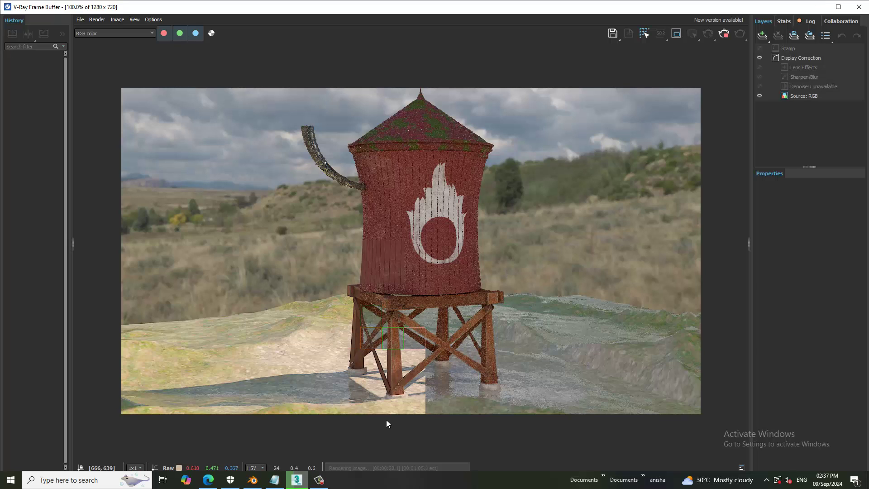
pyautogui.scroll(1, 406, 359)
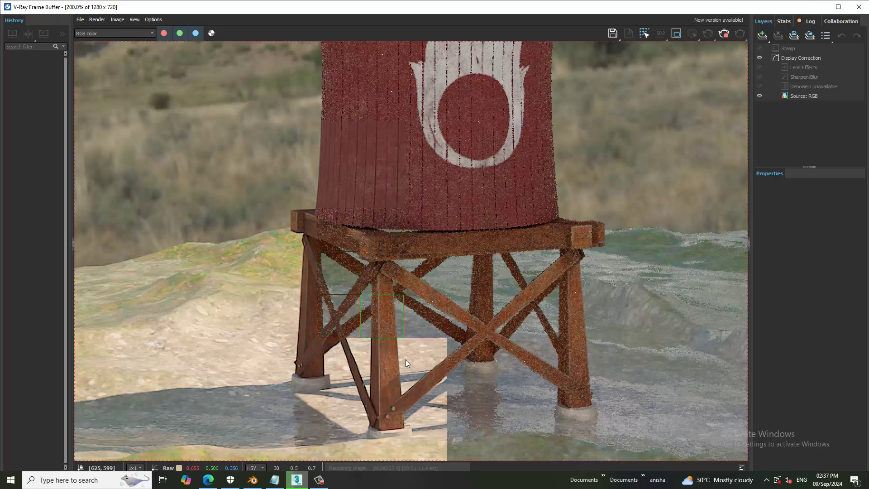
pyautogui.scroll(-1, 406, 358)
pyautogui.scroll(-1, 403, 353)
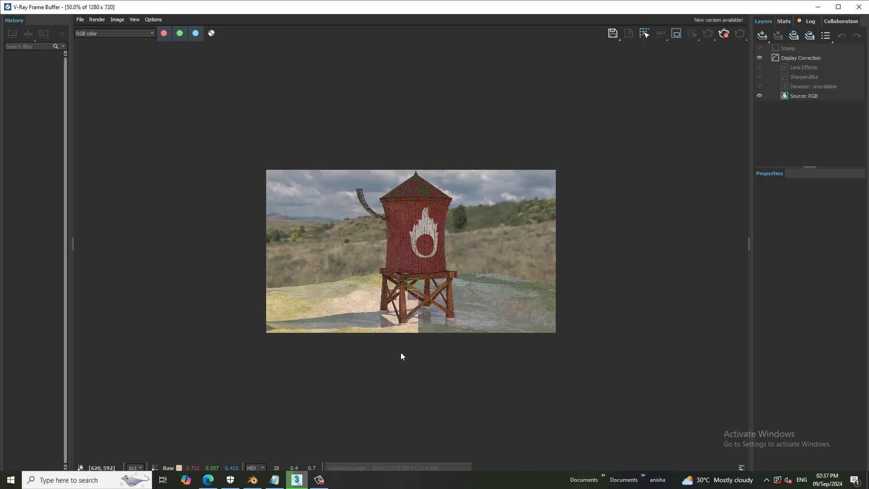
pyautogui.scroll(1, 401, 354)
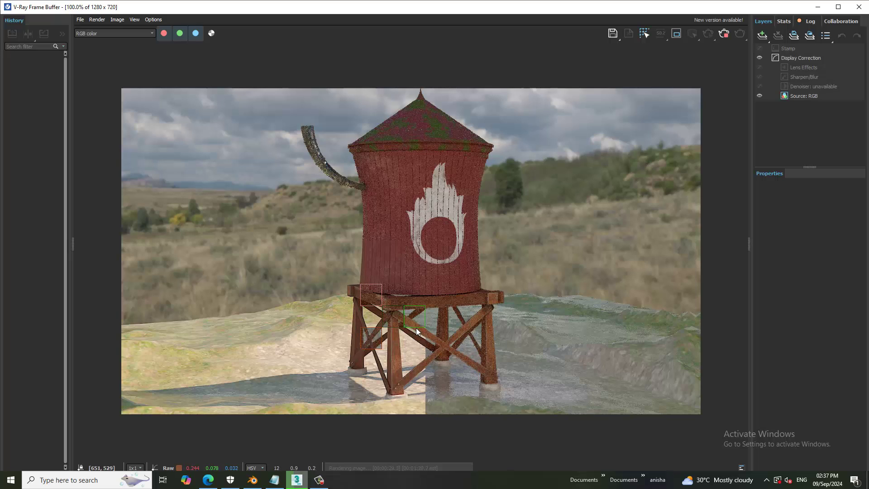
pyautogui.scroll(1, 461, 267)
pyautogui.scroll(-1, 459, 265)
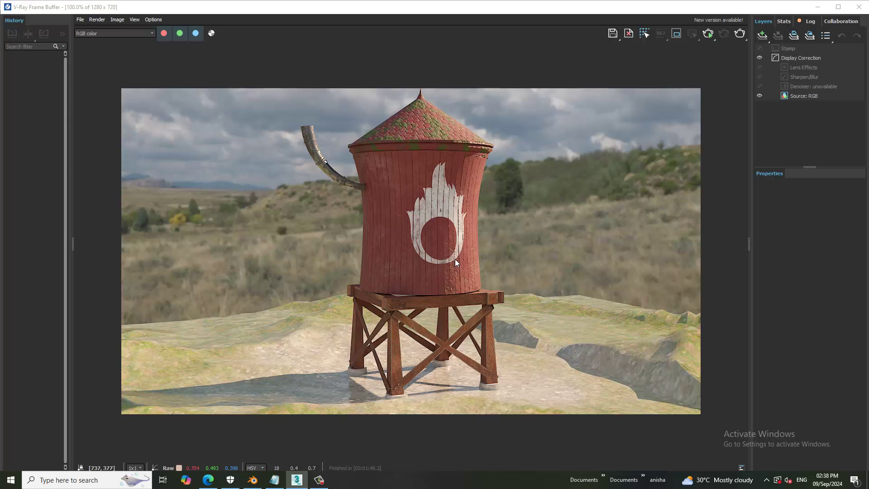
# Zoom in and out on the finished 1280 × 720 render to inspect the tank
pyautogui.scroll(2, 428, 245)
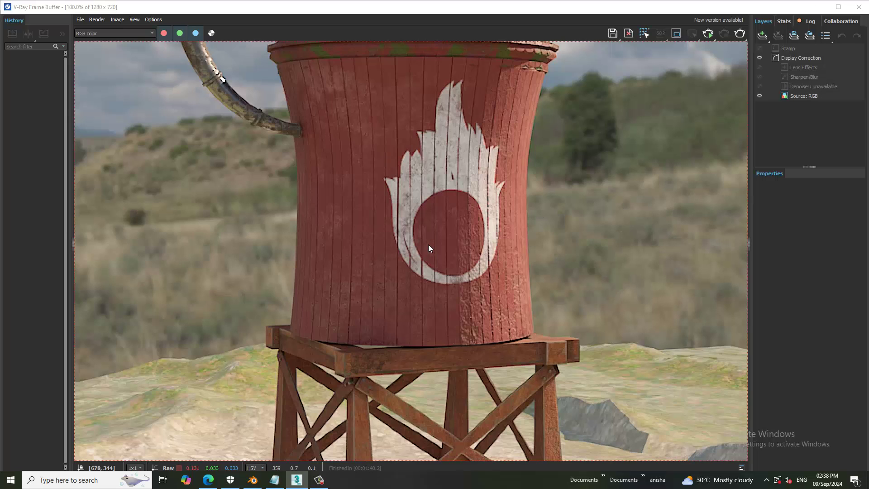
pyautogui.scroll(-2, 428, 245)
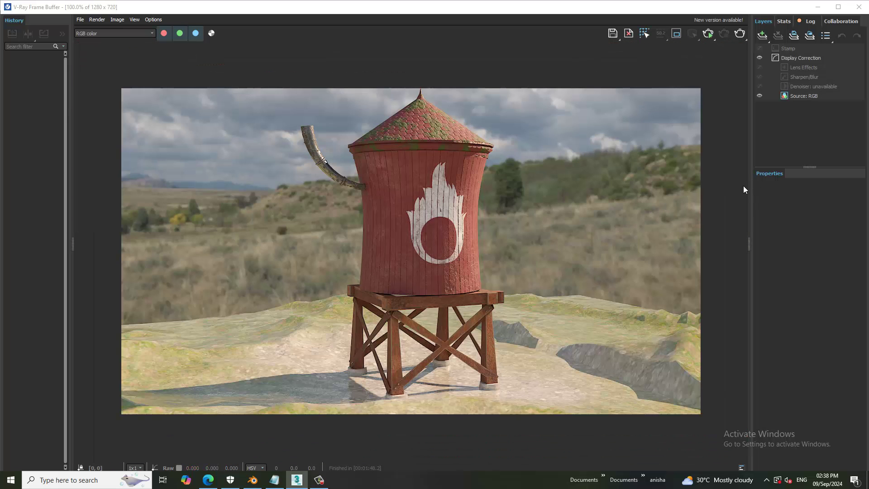
# Close the frame buffer and material editor, then open V-Ray Render Setup
pyautogui.click(859, 7)
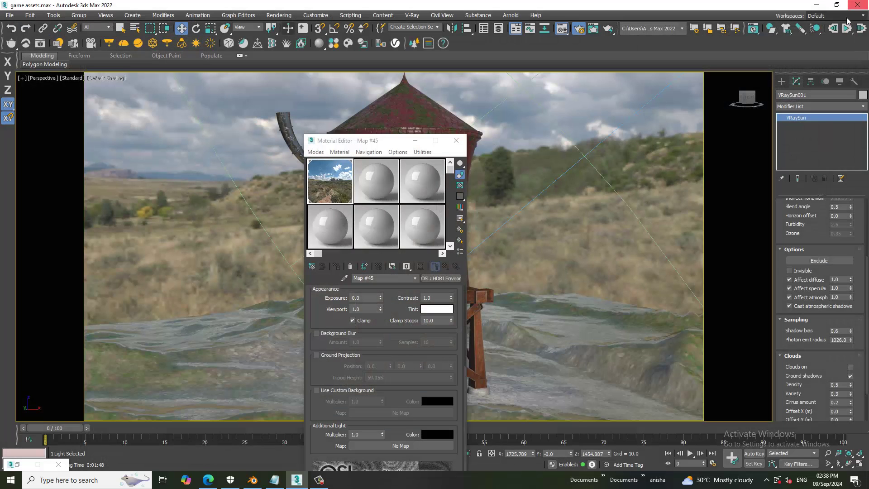
pyautogui.click(456, 140)
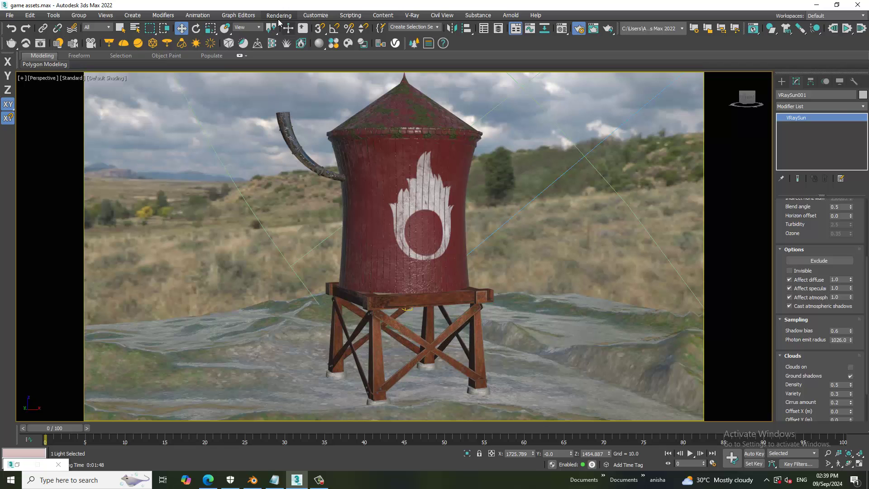
pyautogui.click(284, 15)
pyautogui.click(306, 62)
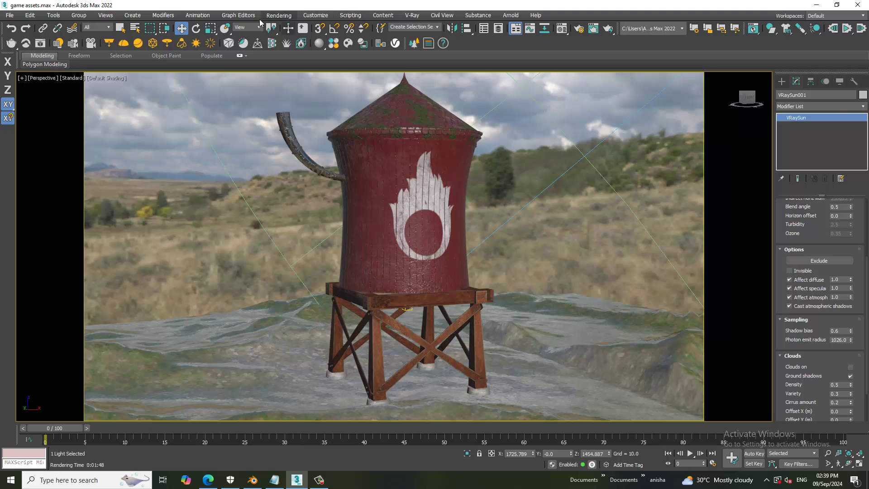
pyautogui.click(278, 16)
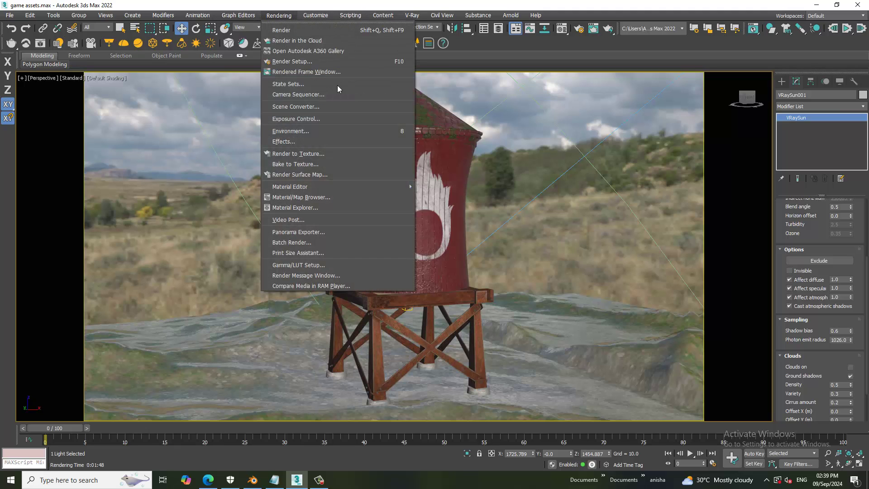
pyautogui.click(321, 65)
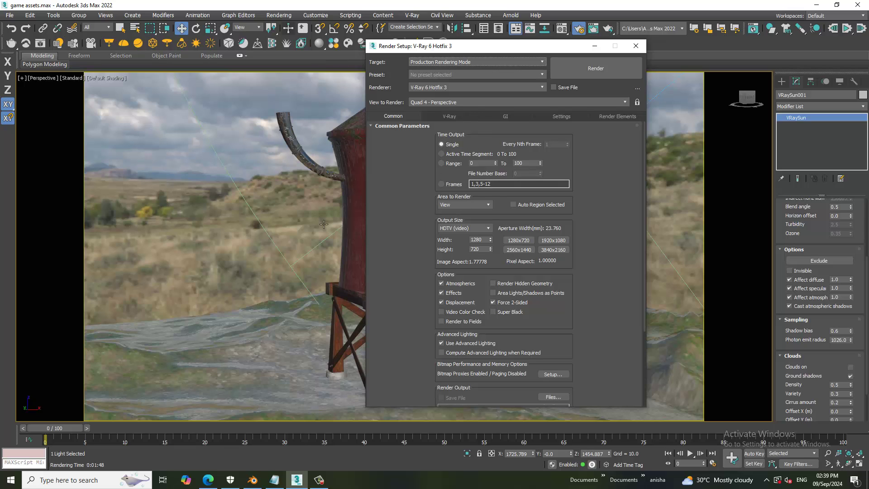
# Instance HDRI Environment Map #45 into the V-Ray GI environment slot
pyautogui.click(275, 229)
pyautogui.press('m')
pyautogui.moveTo(365, 145); pyautogui.dragTo(156, 86)
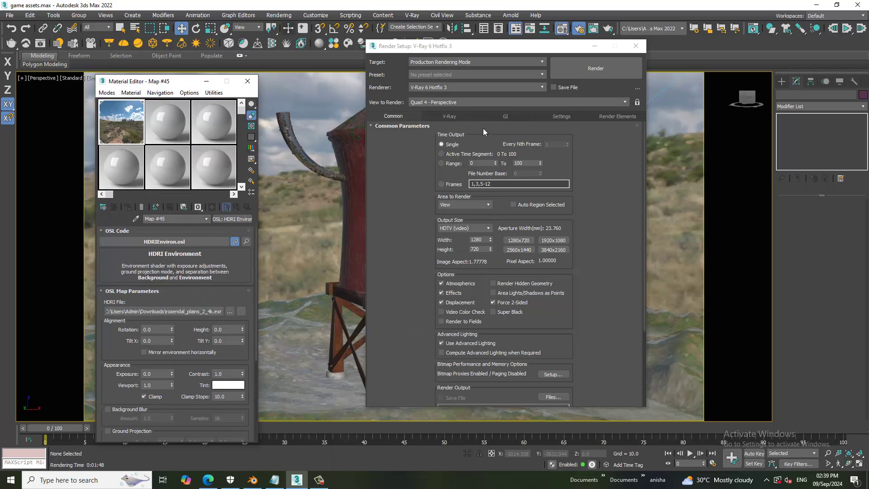
pyautogui.click(455, 115)
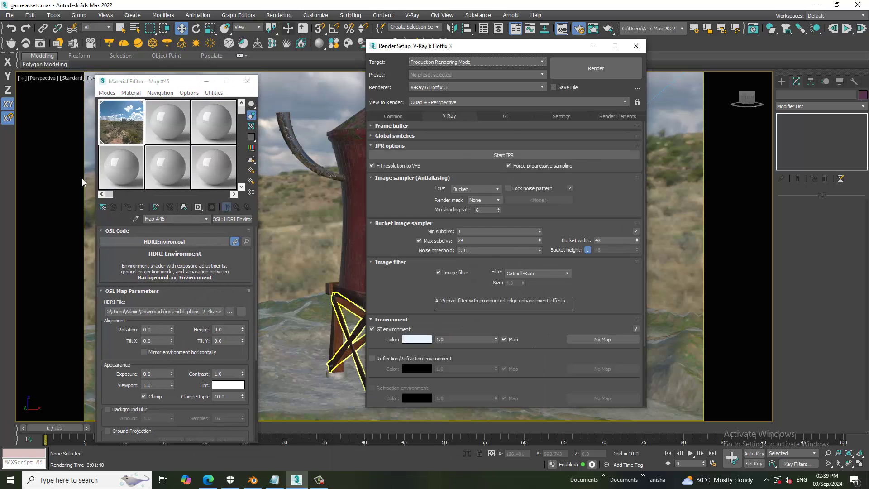
pyautogui.moveTo(127, 118)
pyautogui.mouseDown()
pyautogui.moveTo(633, 329)
pyautogui.moveTo(601, 339)
pyautogui.mouseUp()
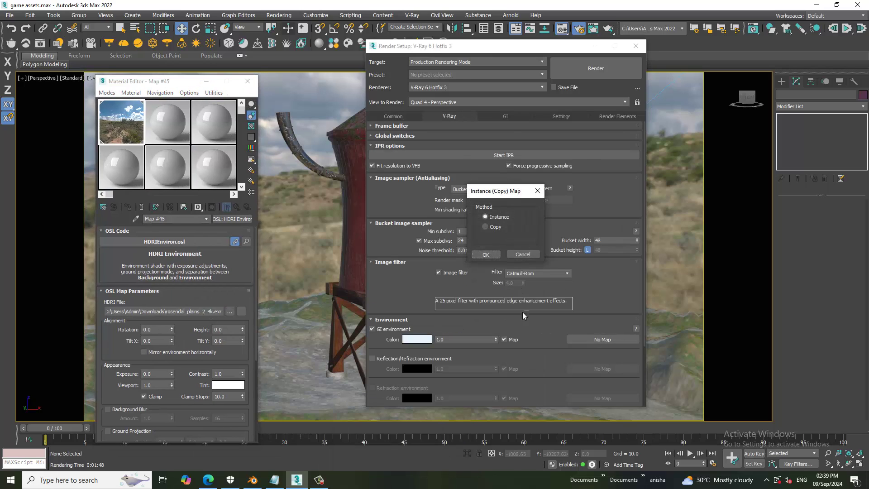
pyautogui.click(475, 255)
# Run a quick test render, then close the V-Ray frame buffer
pyautogui.click(590, 65)
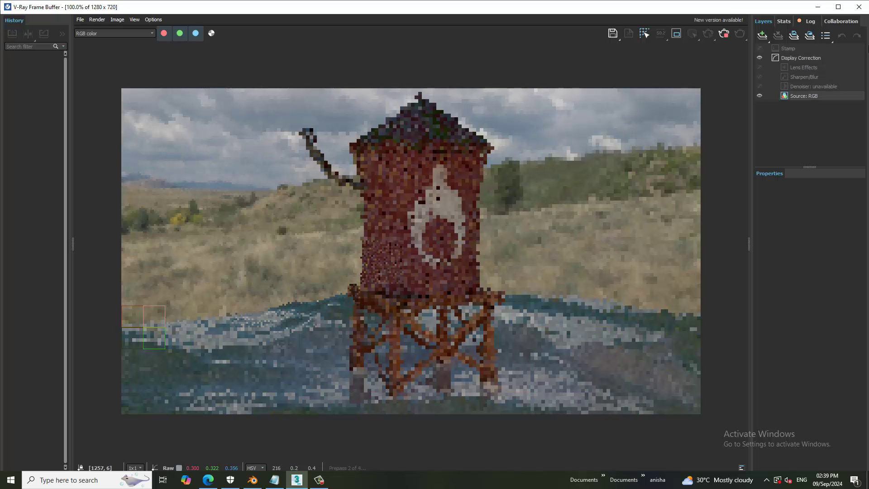
pyautogui.click(859, 7)
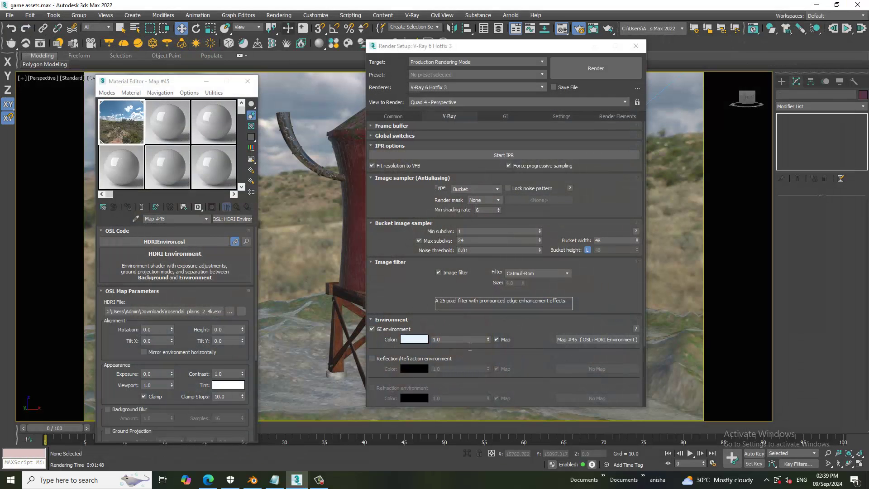
pyautogui.scroll(-3, 455, 152)
# Check the Advanced irradiance map GI settings: 180 subdivs, 60 interpolation samples
pyautogui.click(504, 116)
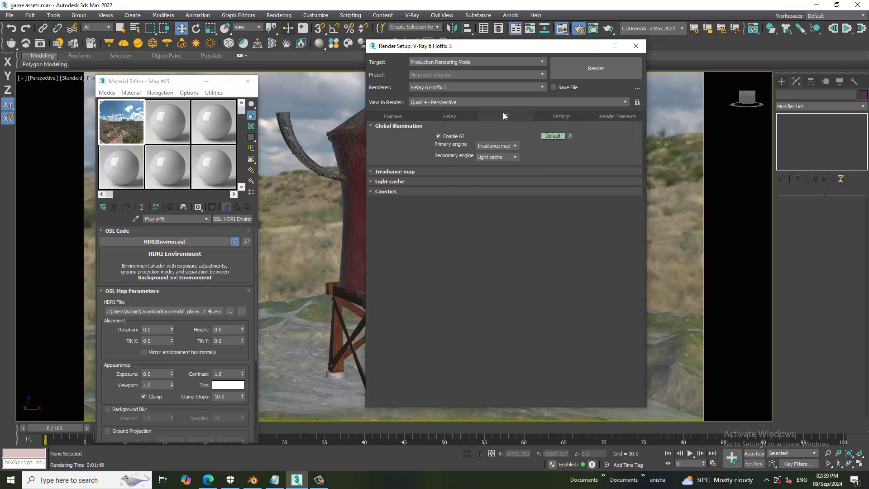
pyautogui.click(550, 137)
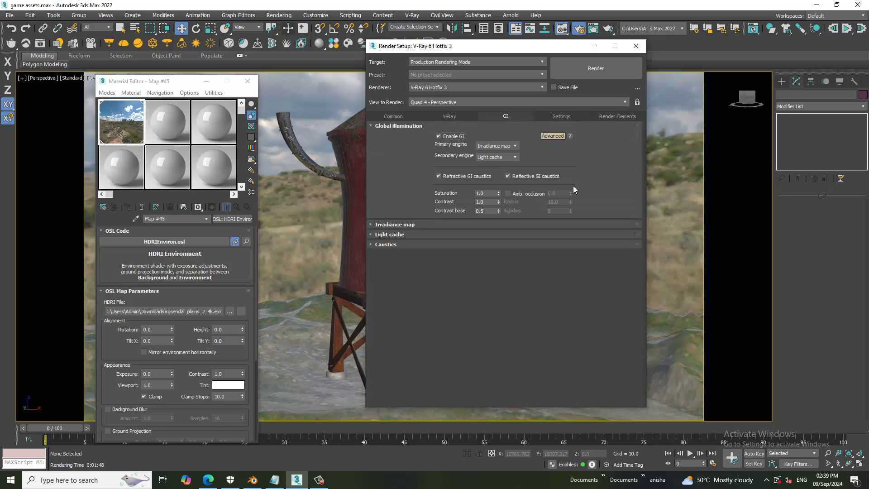
pyautogui.click(442, 224)
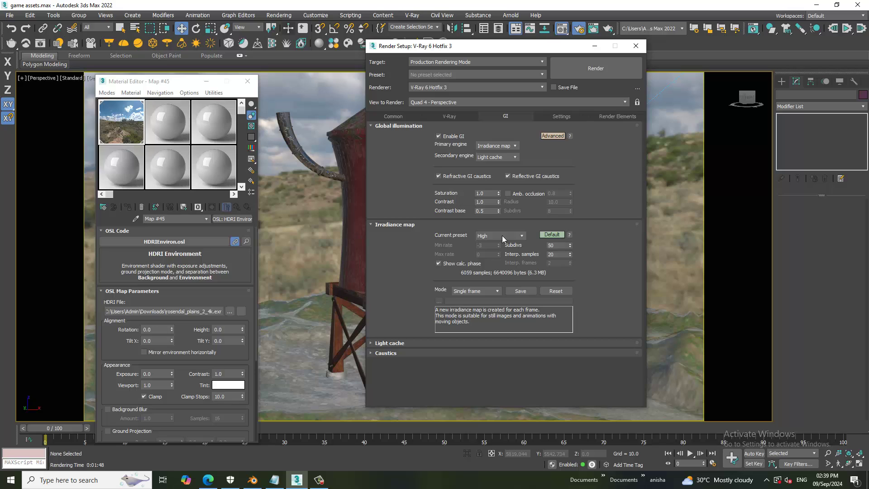
pyautogui.doubleClick(562, 246)
# Lower the V-Ray image sampler noise threshold from 0.01 to 0.001
pyautogui.click(460, 118)
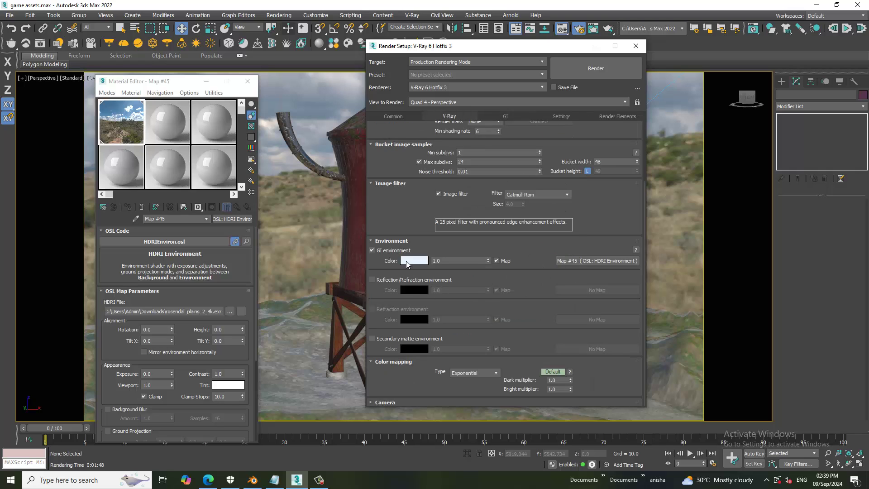
pyautogui.moveTo(407, 200); pyautogui.dragTo(423, 270)
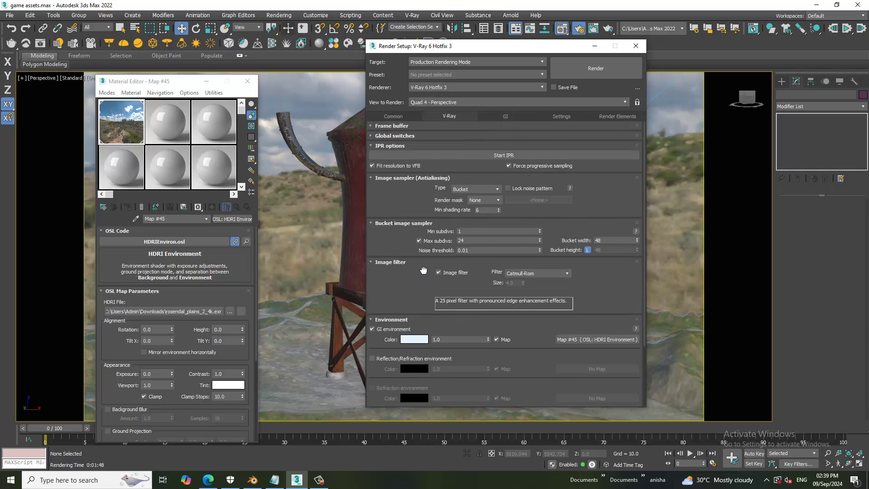
pyautogui.doubleClick(480, 250)
pyautogui.write('0.001')
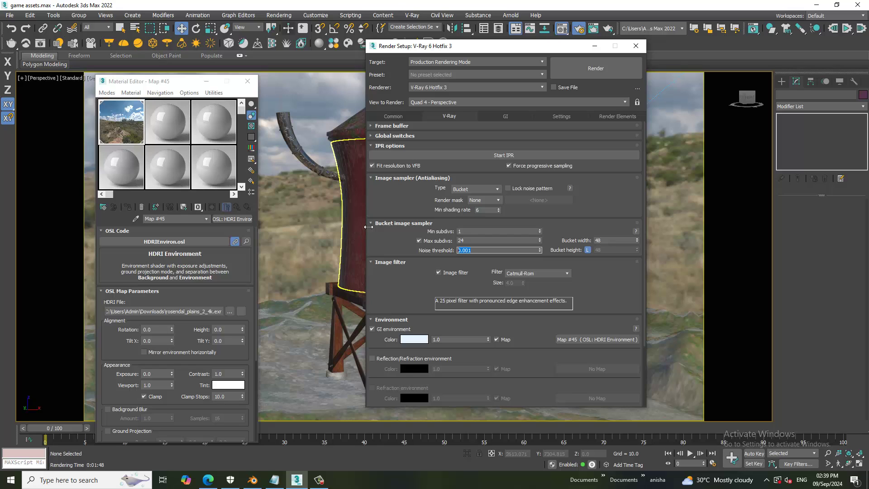
pyautogui.click(402, 114)
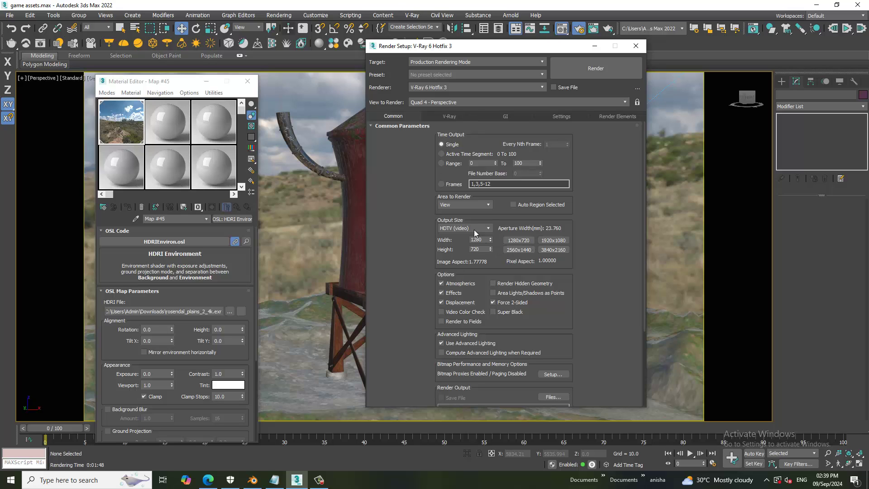
# Set a custom 6000 × 3000 output size and start the full V-Ray render
pyautogui.click(554, 240)
pyautogui.click(452, 229)
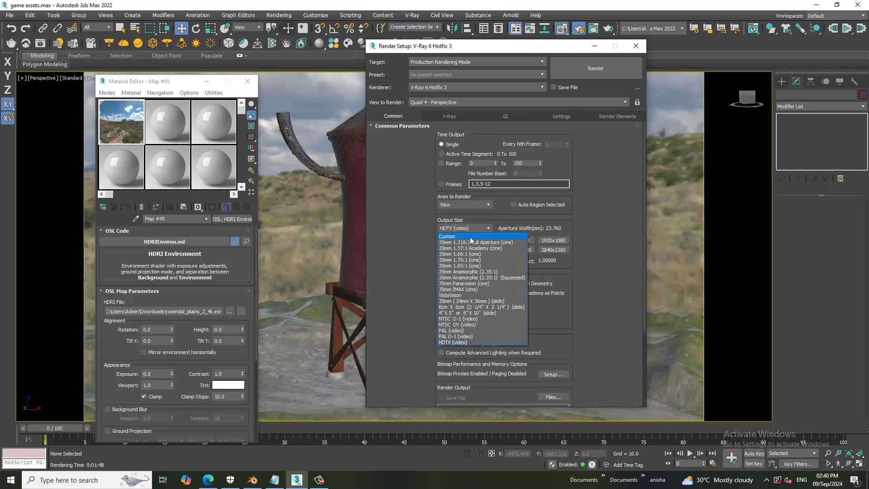
pyautogui.write('6000')
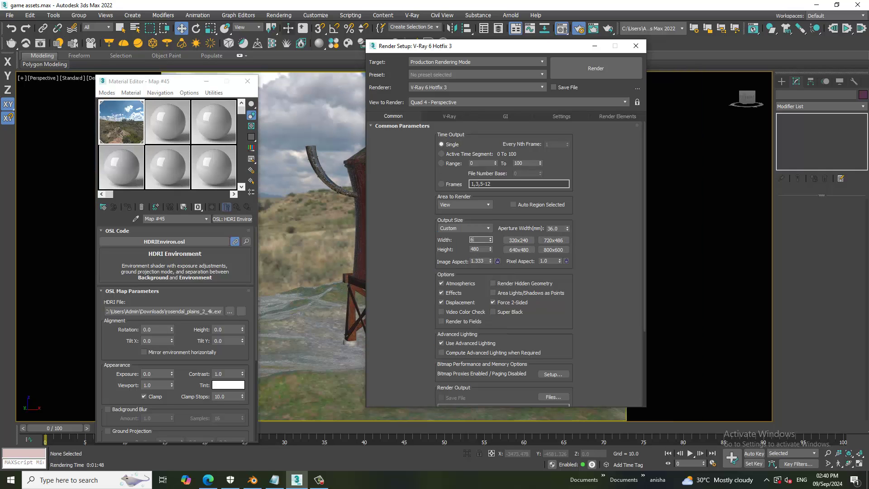
pyautogui.press('Tab')
pyautogui.write('3000')
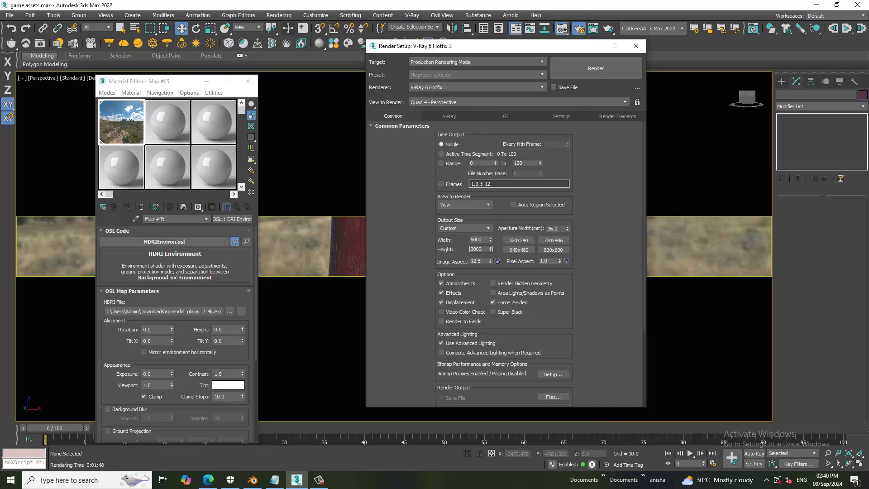
pyautogui.press('Return')
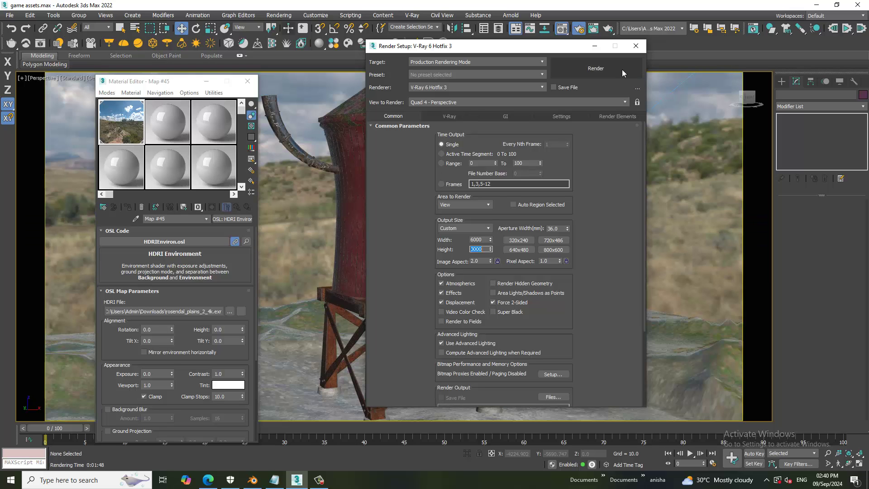
pyautogui.click(607, 70)
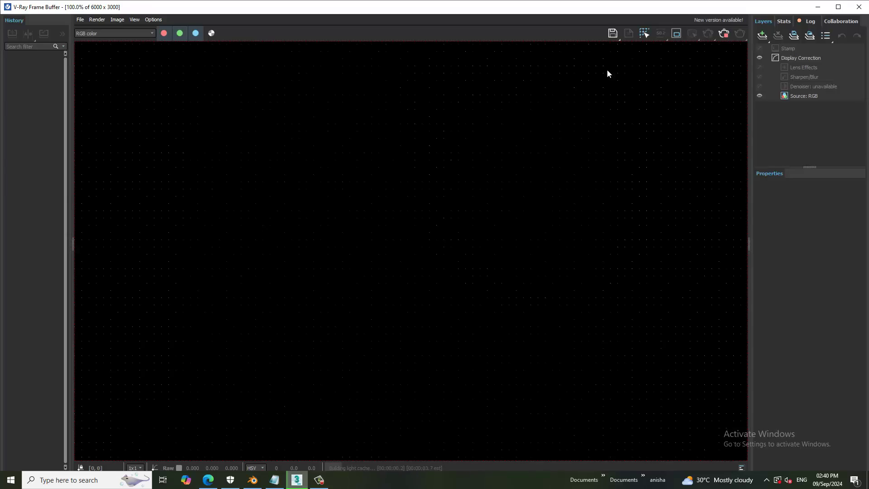
# Minimize Render Setup and orbit the Perspective view slightly around the tower
pyautogui.scroll(-1, 567, 217)
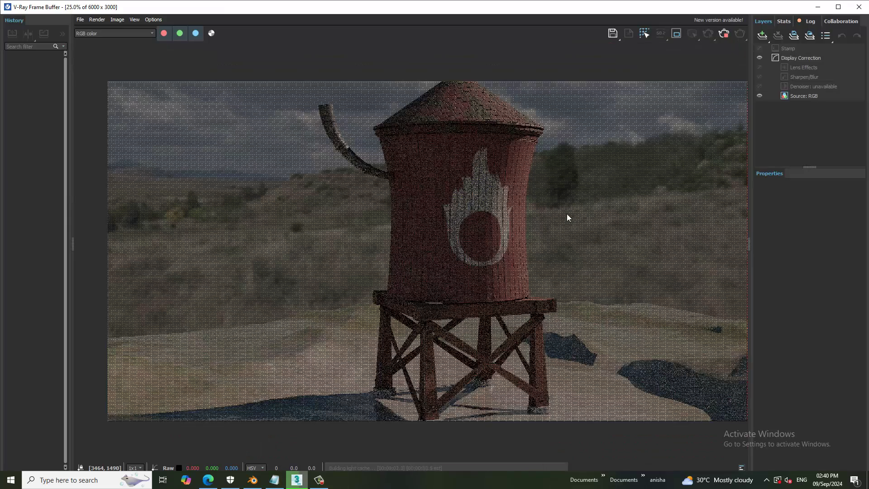
pyautogui.scroll(-1, 562, 213)
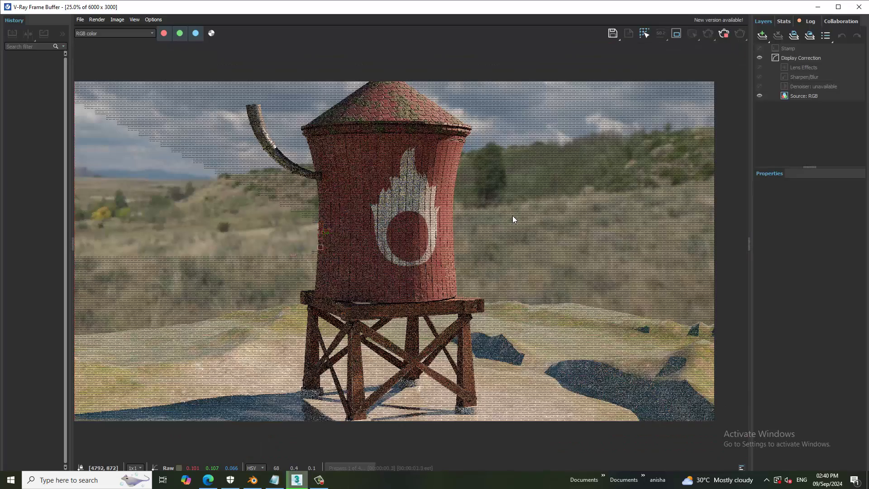
pyautogui.scroll(1, 514, 216)
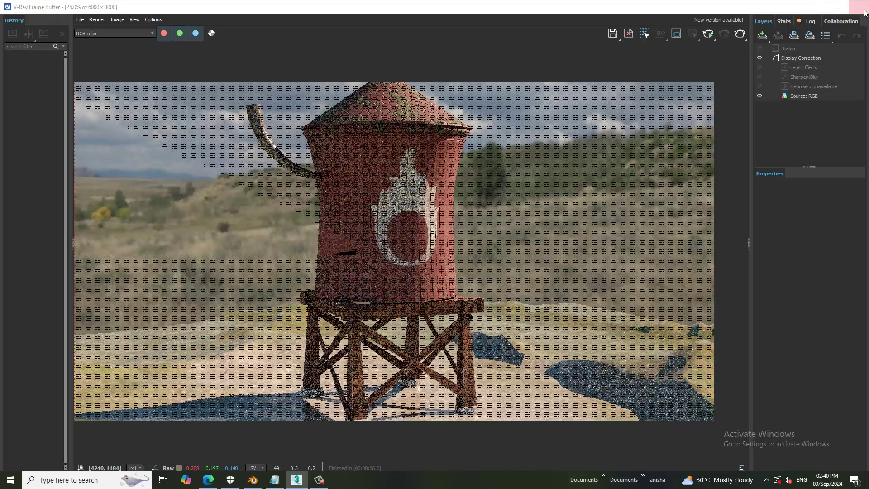
pyautogui.hotkey('alt', 'Tab')
pyautogui.click(595, 46)
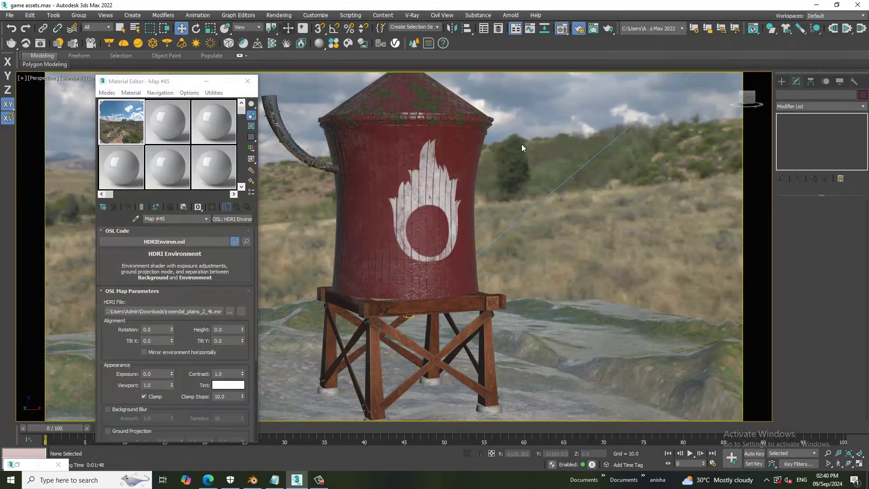
pyautogui.hotkey('ctrl', 'r')
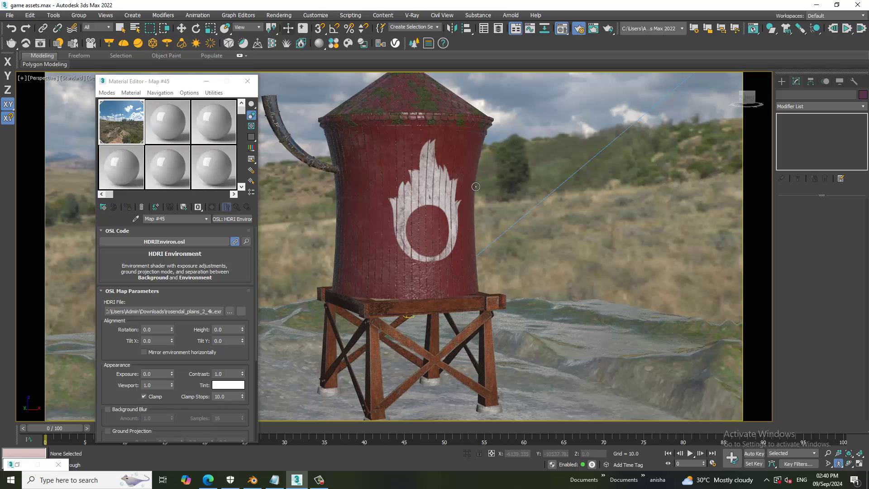
pyautogui.moveTo(519, 194); pyautogui.dragTo(487, 199)
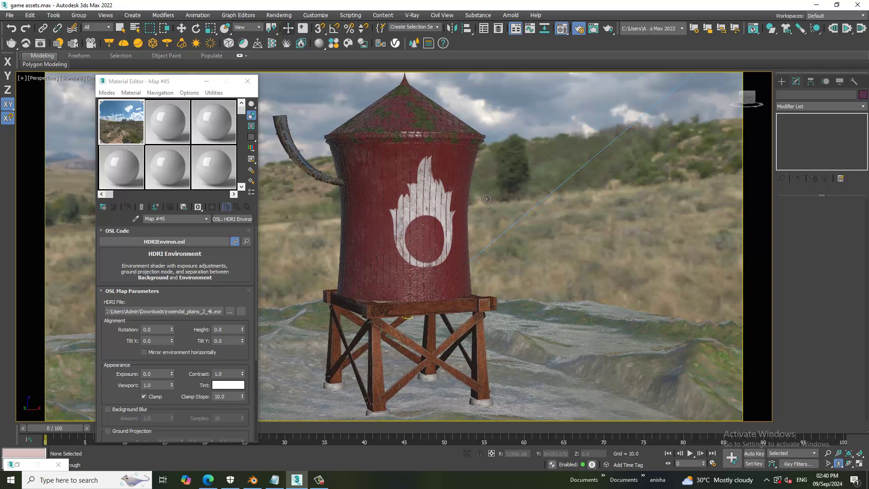
# Re-render from the new angle, close the render, and return to four viewports
pyautogui.click(279, 15)
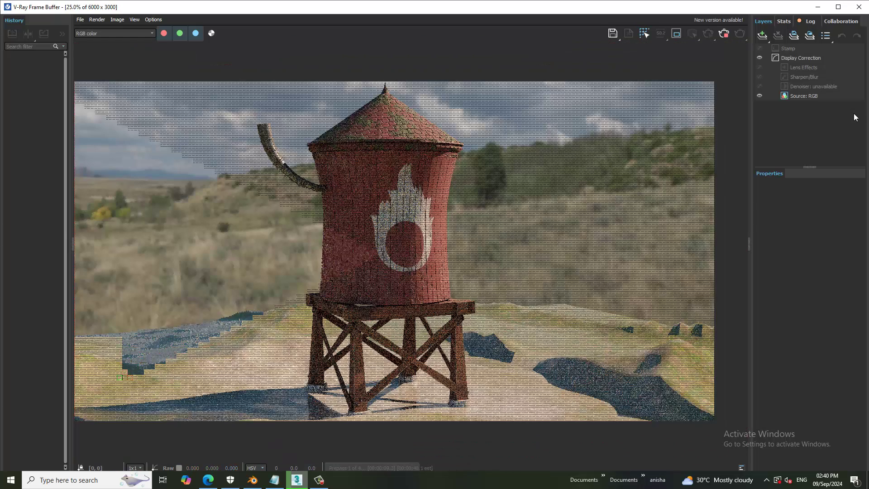
pyautogui.click(860, 11)
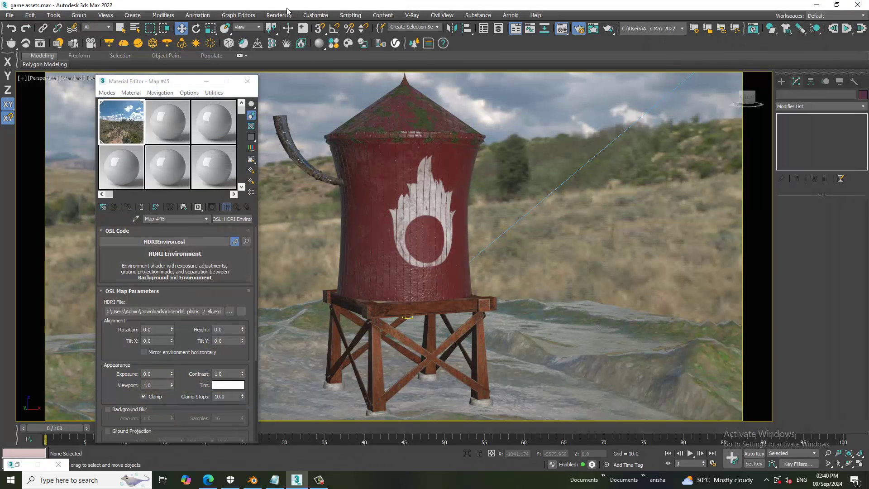
pyautogui.hotkey('alt', 'w')
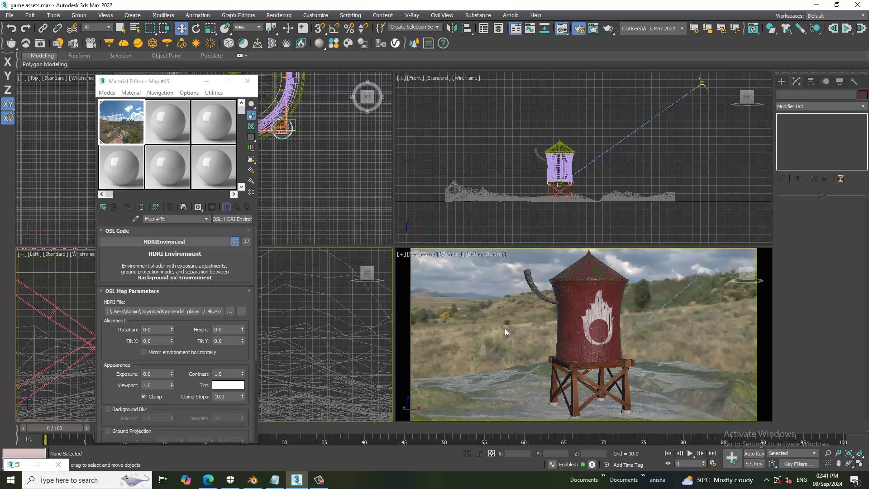
# Turn the left view into a perspective zoomed on the terrain, and select the VRaySun
pyautogui.click(335, 303)
pyautogui.press('p')
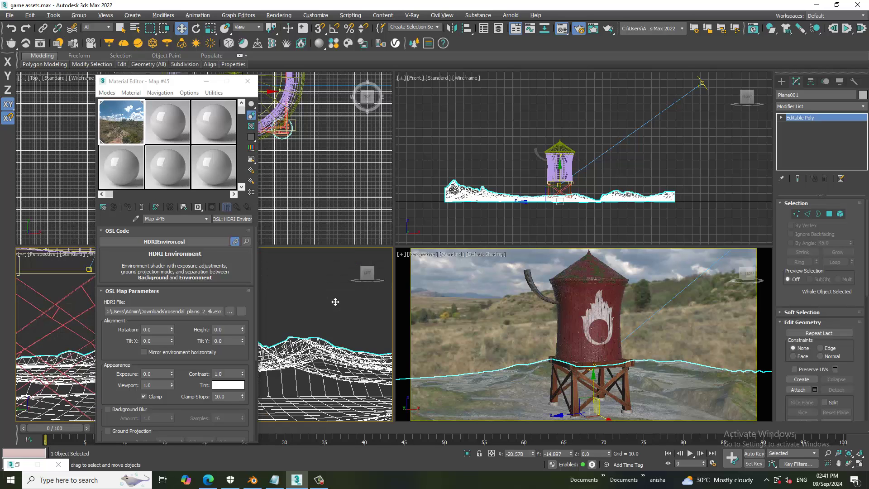
pyautogui.press('z')
pyautogui.moveTo(327, 325)
pyautogui.keyDown('alt'); pyautogui.mouseDown(button='middle')
pyautogui.moveTo(320, 372)
pyautogui.moveTo(317, 362)
pyautogui.mouseUp(button='middle'); pyautogui.keyUp('alt')
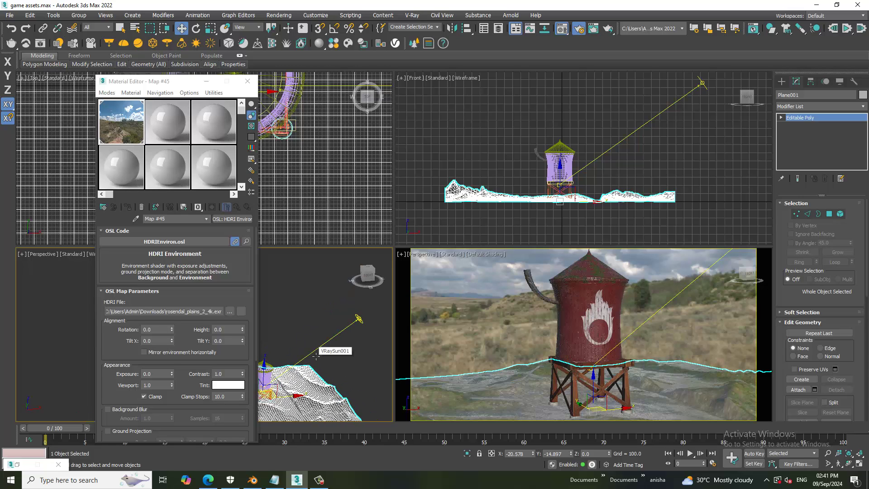
pyautogui.click(360, 321)
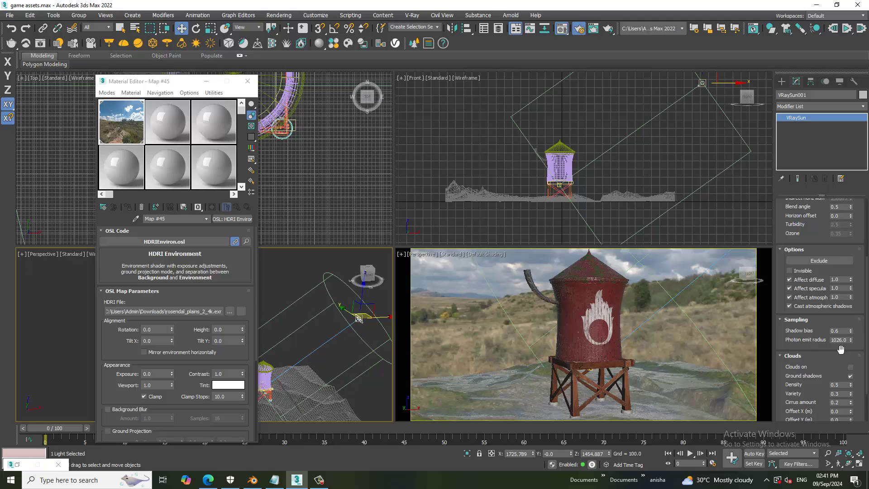
# Arm VRayLight creation as a Plane light, 20 × 20, multiplier 30.0
pyautogui.moveTo(820, 350); pyautogui.dragTo(824, 244)
pyautogui.scroll(5, 825, 213)
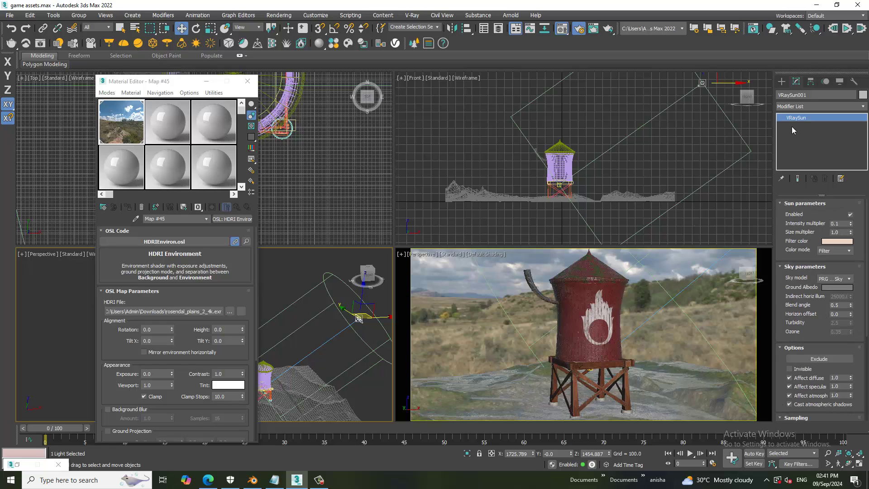
pyautogui.click(782, 81)
pyautogui.click(798, 142)
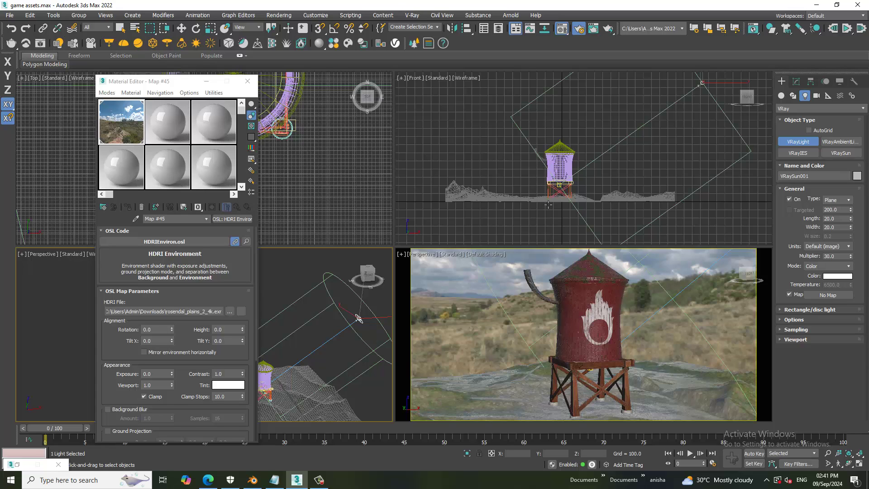
# Draw a VRayLight plane over the water tower in the Front view and maximize Perspective
pyautogui.moveTo(611, 126); pyautogui.dragTo(624, 122, button='middle')
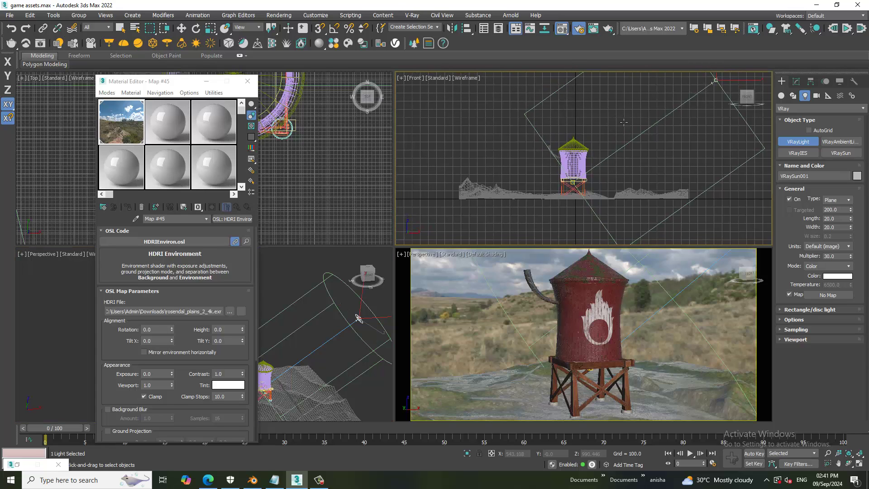
pyautogui.moveTo(538, 135); pyautogui.dragTo(603, 205)
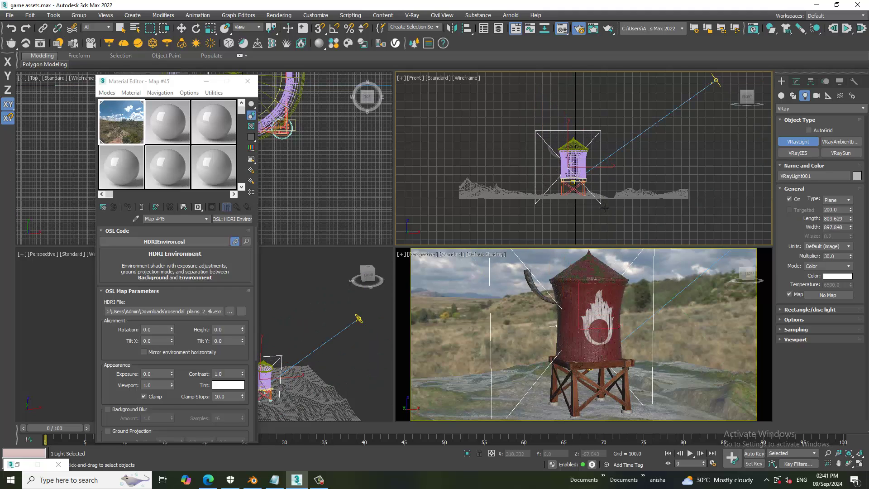
pyautogui.press('w')
pyautogui.middleClick(339, 340)
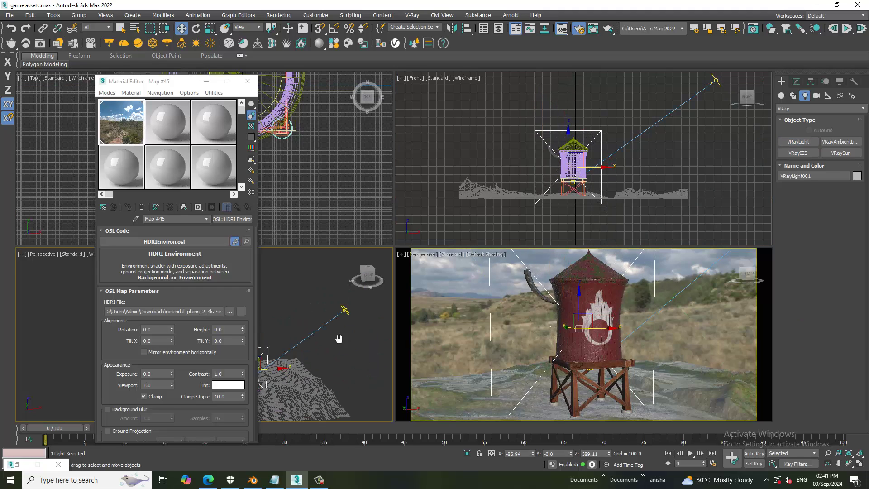
pyautogui.hotkey('alt', 'w')
# Move the plane light to the tower's side and adjust its height
pyautogui.keyDown('alt'); pyautogui.moveTo(434, 316); pyautogui.dragTo(469, 316, button='middle'); pyautogui.keyUp('alt')
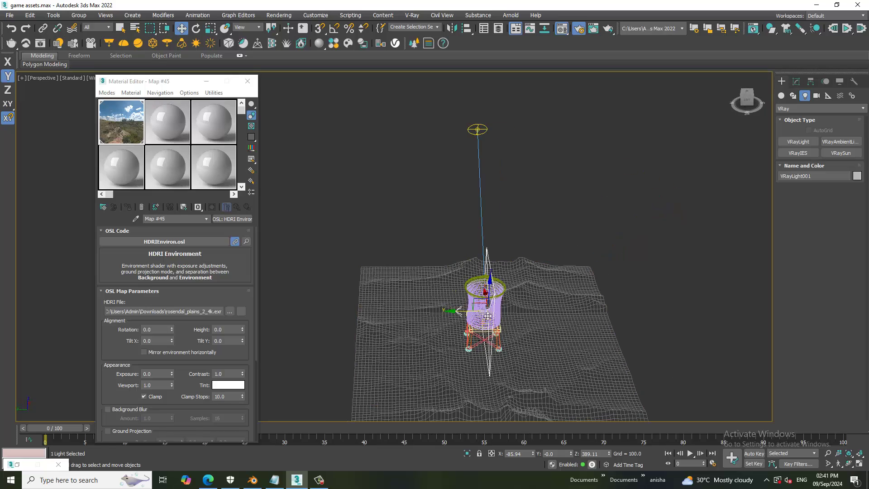
pyautogui.moveTo(469, 316); pyautogui.dragTo(632, 317)
pyautogui.keyDown('alt'); pyautogui.moveTo(631, 317); pyautogui.dragTo(560, 319, button='middle'); pyautogui.keyUp('alt')
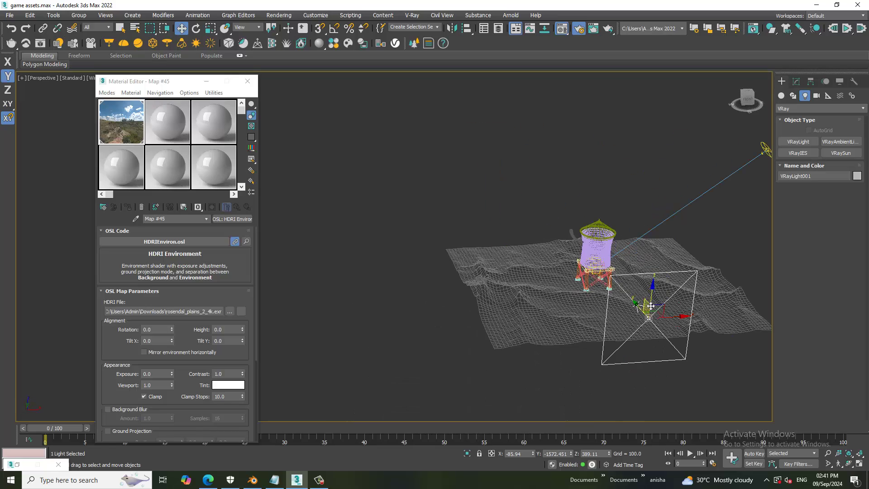
pyautogui.moveTo(657, 294); pyautogui.dragTo(657, 256)
pyautogui.keyDown('alt'); pyautogui.moveTo(657, 255); pyautogui.dragTo(675, 271, button='middle'); pyautogui.keyUp('alt')
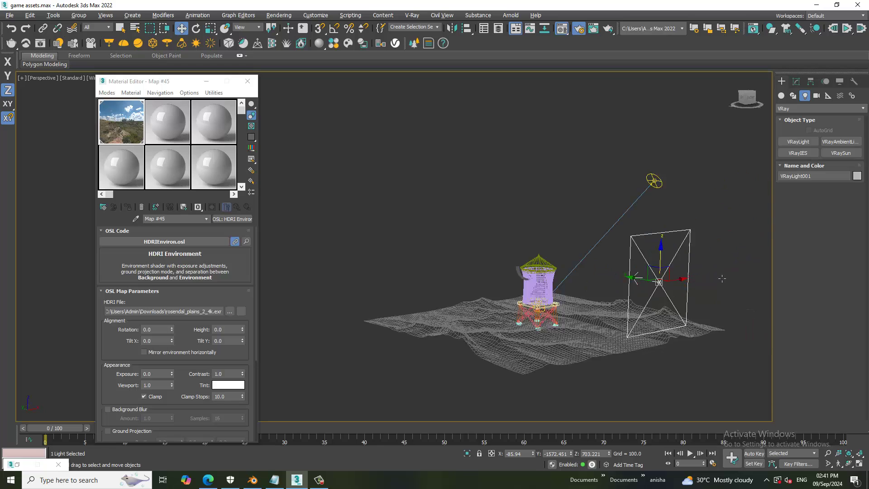
pyautogui.moveTo(639, 284); pyautogui.dragTo(611, 286)
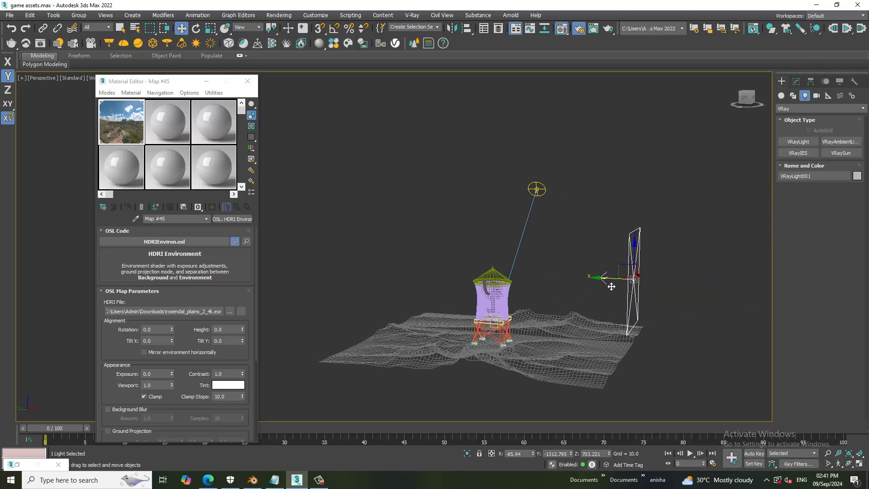
pyautogui.moveTo(639, 259); pyautogui.dragTo(637, 276)
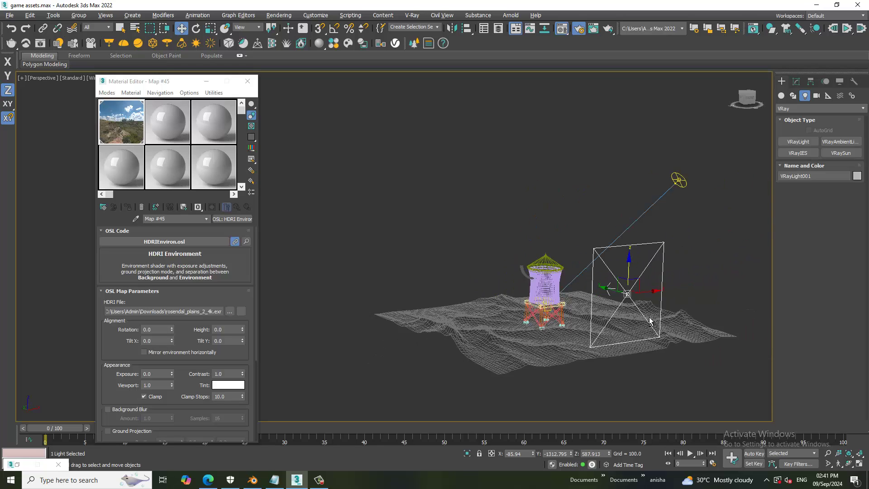
pyautogui.moveTo(637, 277)
pyautogui.keyDown('alt'); pyautogui.mouseDown(button='middle')
pyautogui.moveTo(605, 311)
pyautogui.moveTo(700, 306)
pyautogui.mouseUp(button='middle'); pyautogui.keyUp('alt')
pyautogui.scroll(3, 700, 306)
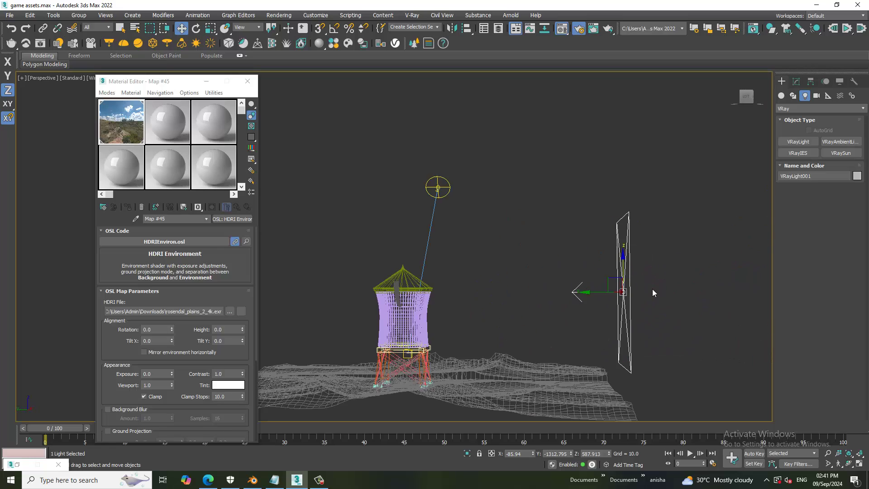
# Rotate the plane light to face the tower and restore the four-viewport layout
pyautogui.press('e')
pyautogui.keyDown('alt'); pyautogui.moveTo(638, 299); pyautogui.dragTo(646, 289, button='middle'); pyautogui.keyUp('alt')
pyautogui.moveTo(646, 283); pyautogui.dragTo(653, 296)
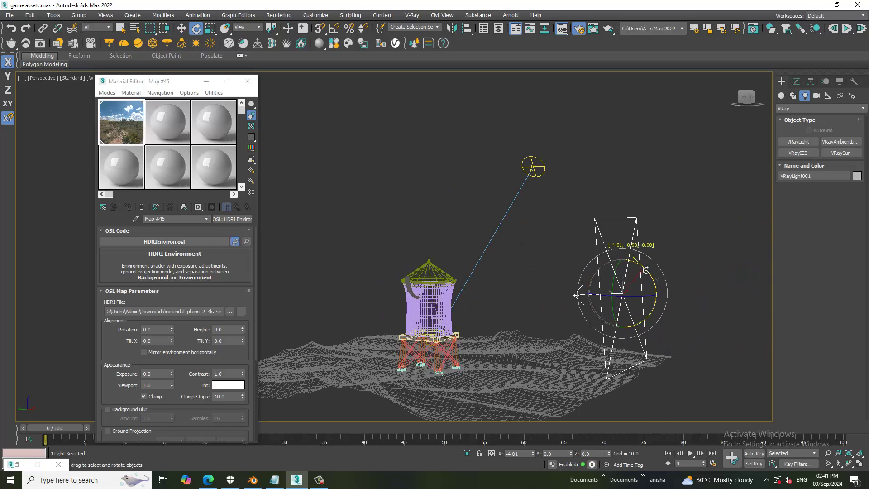
pyautogui.keyDown('alt'); pyautogui.moveTo(652, 296); pyautogui.dragTo(707, 290, button='middle'); pyautogui.keyUp('alt')
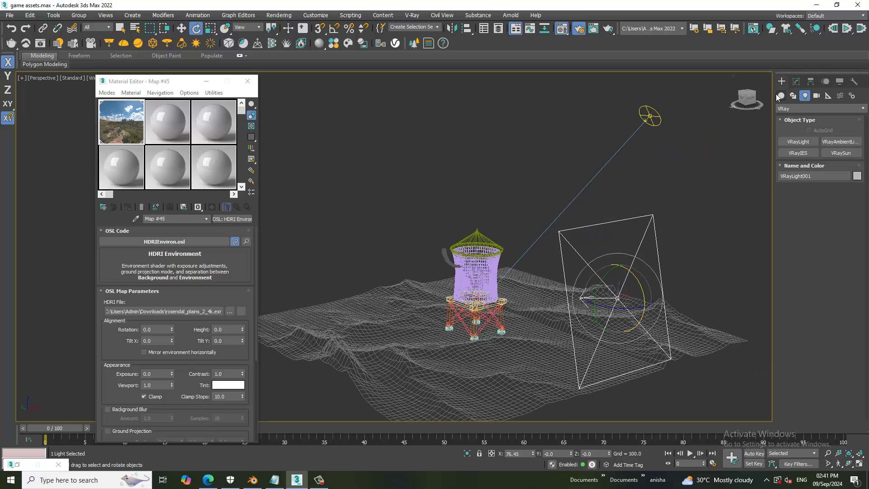
pyautogui.press('w')
pyautogui.click(801, 82)
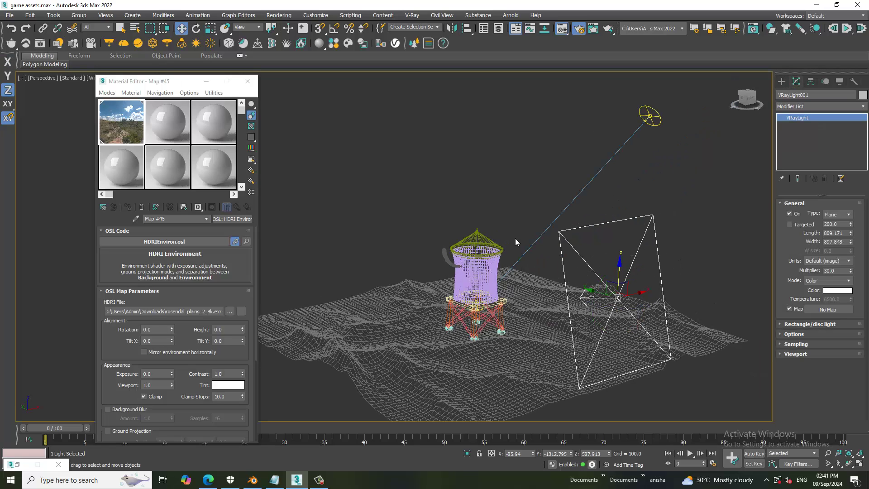
pyautogui.hotkey('alt', 'w')
# Enable V-Ray Viewport IPR and set the light's colour to temperature 4875
pyautogui.click(458, 255)
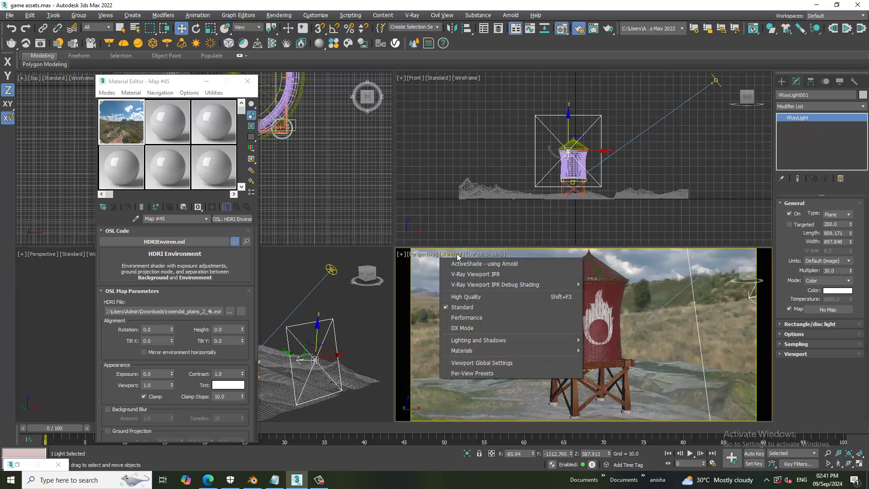
pyautogui.click(475, 273)
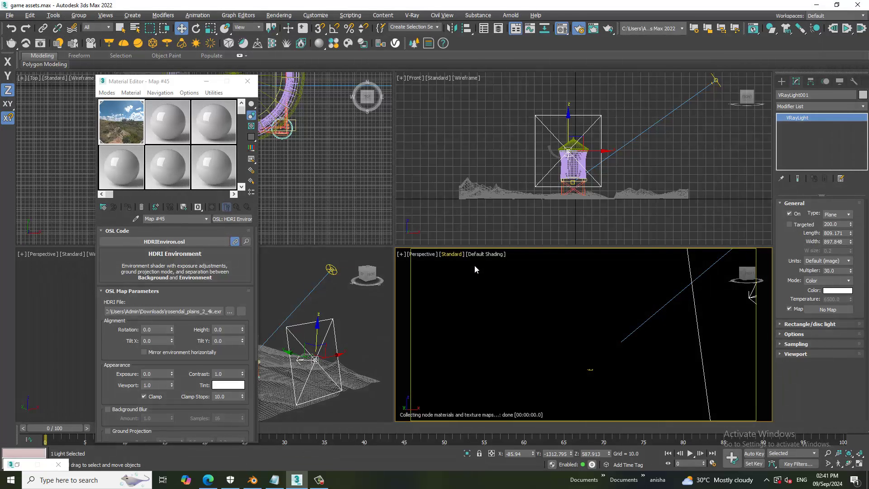
pyautogui.click(843, 280)
pyautogui.click(838, 294)
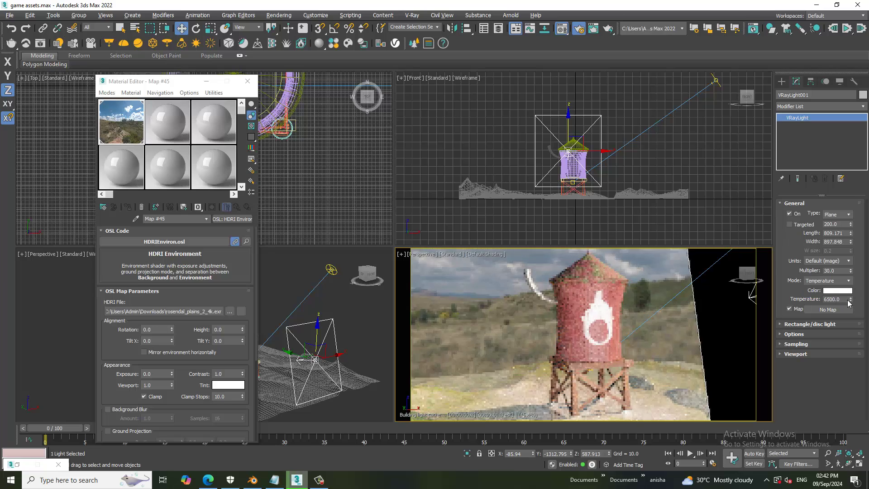
pyautogui.moveTo(851, 300); pyautogui.dragTo(852, 321)
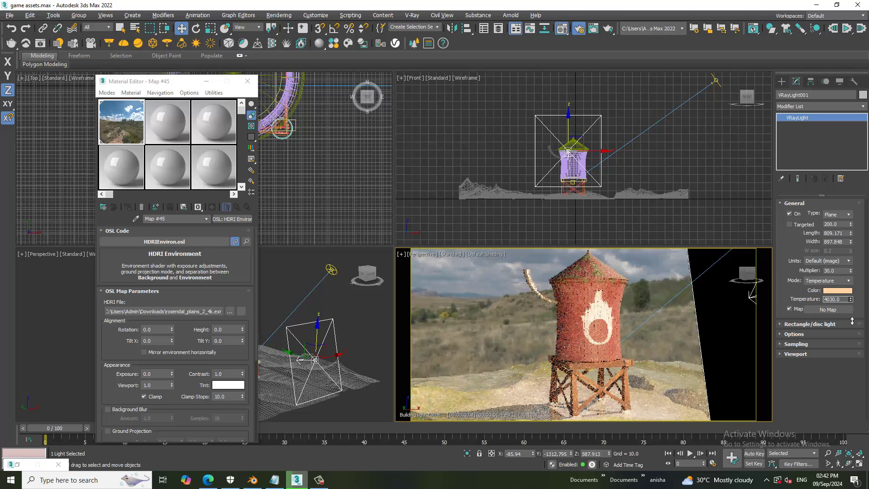
pyautogui.moveTo(852, 316); pyautogui.dragTo(853, 305)
# Give the light multiplier 2.0, make it double-sided and invisible, and maximize Perspective
pyautogui.click(836, 270)
pyautogui.write('2')
pyautogui.press('Return')
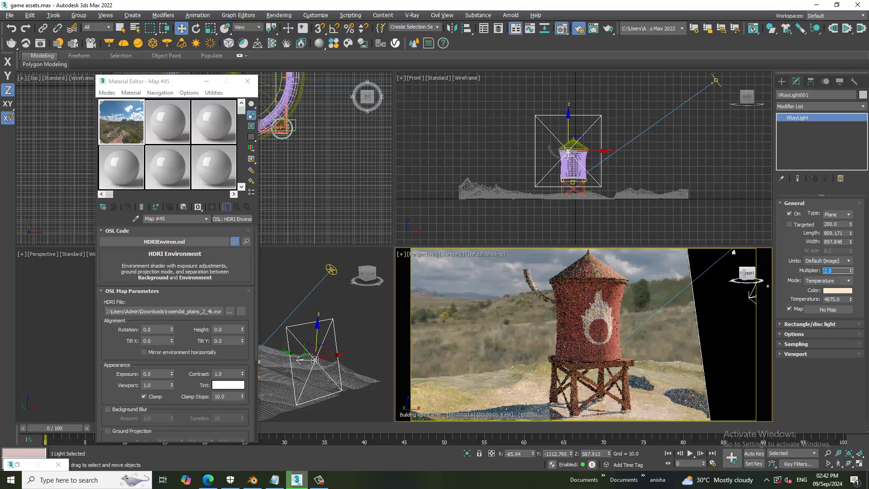
pyautogui.click(801, 334)
pyautogui.click(799, 341)
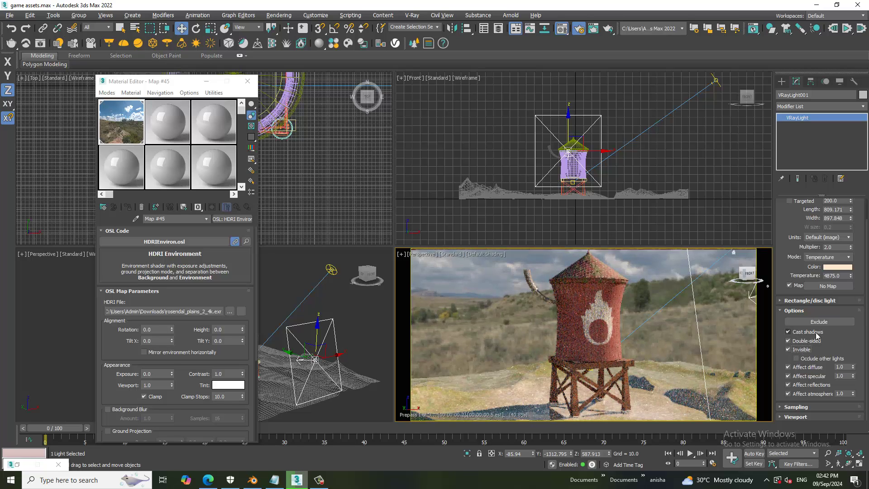
pyautogui.click(789, 333)
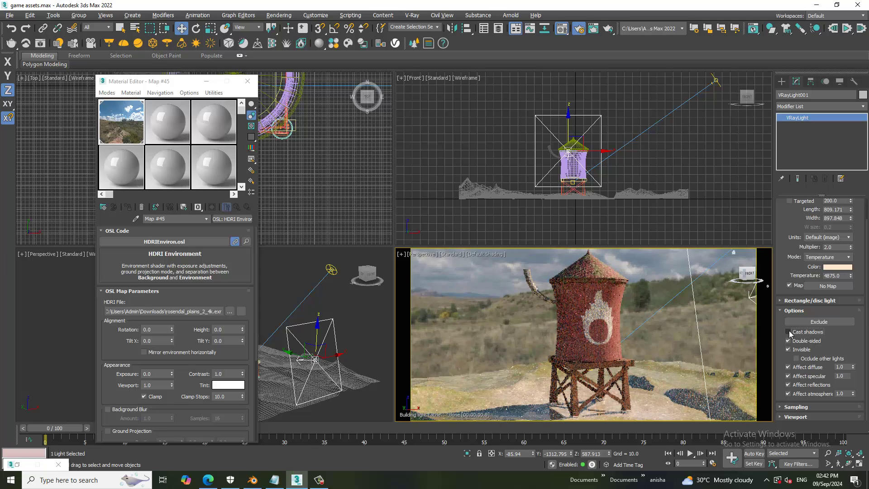
pyautogui.click(789, 334)
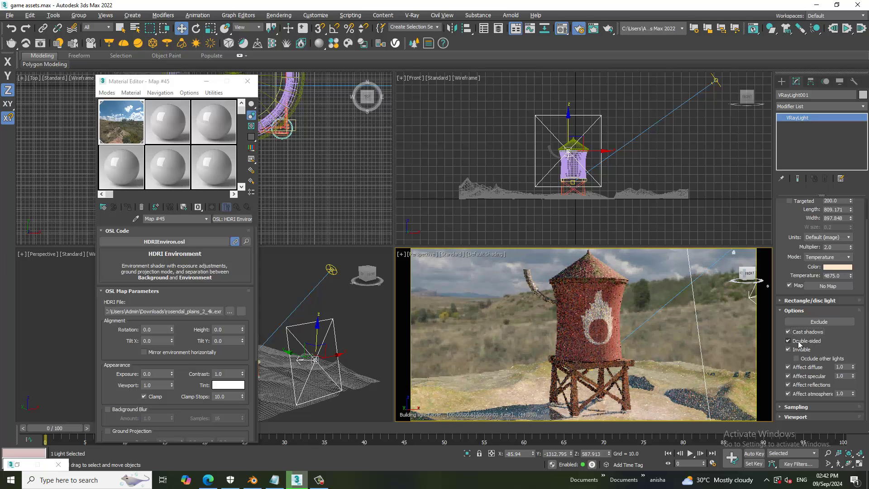
pyautogui.click(661, 270)
pyautogui.hotkey('alt', 'w')
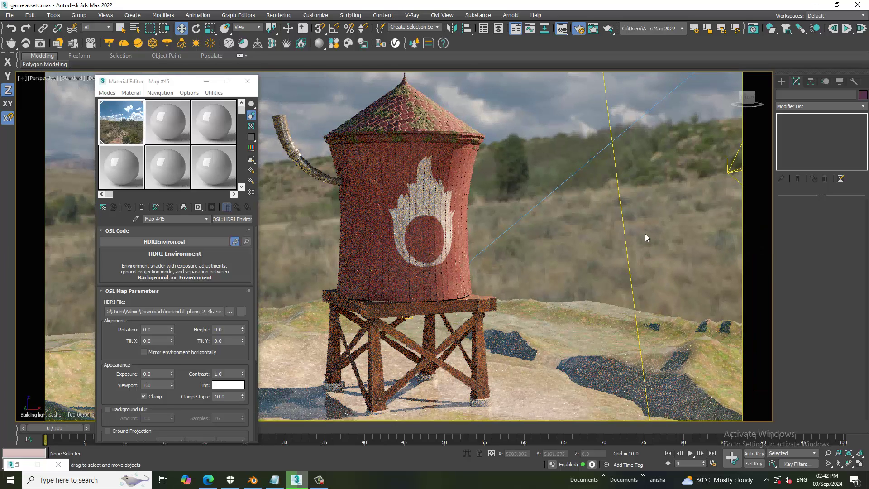
# Render the warm-lit water tower at 6000 × 3000 into the V-Ray Frame Buffer
pyautogui.click(290, 15)
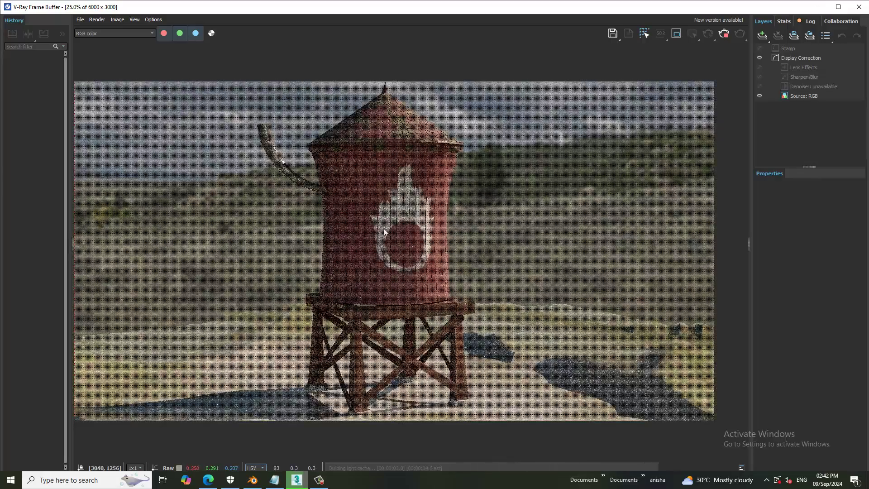
pyautogui.scroll(1, 401, 252)
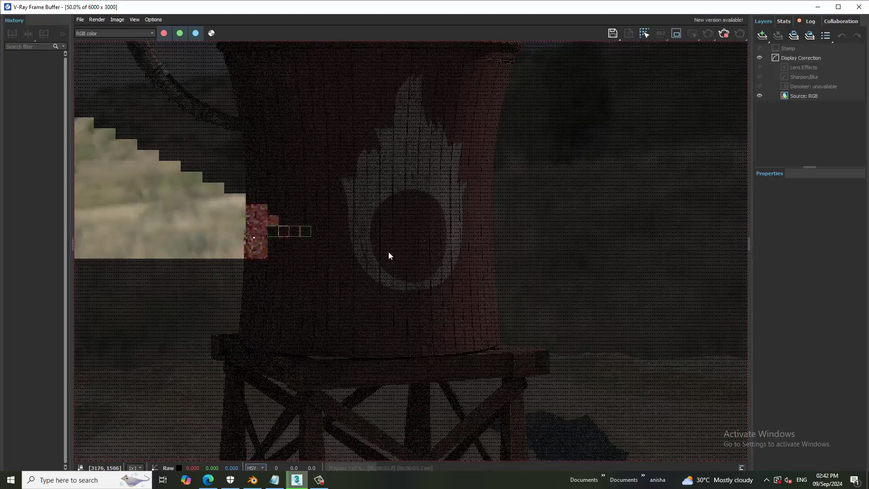
pyautogui.scroll(-1, 388, 252)
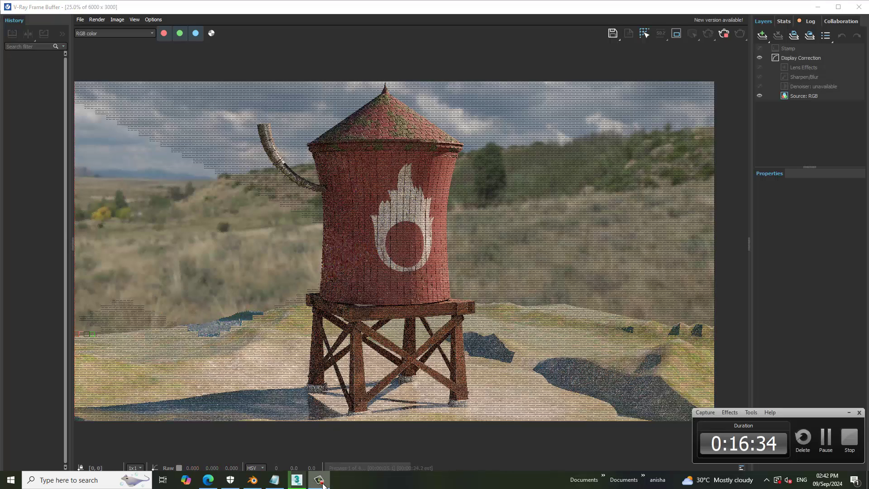
# Add the line 'Thanks for Watching...' to the Notepad notes and minimize Notepad
pyautogui.click(273, 479)
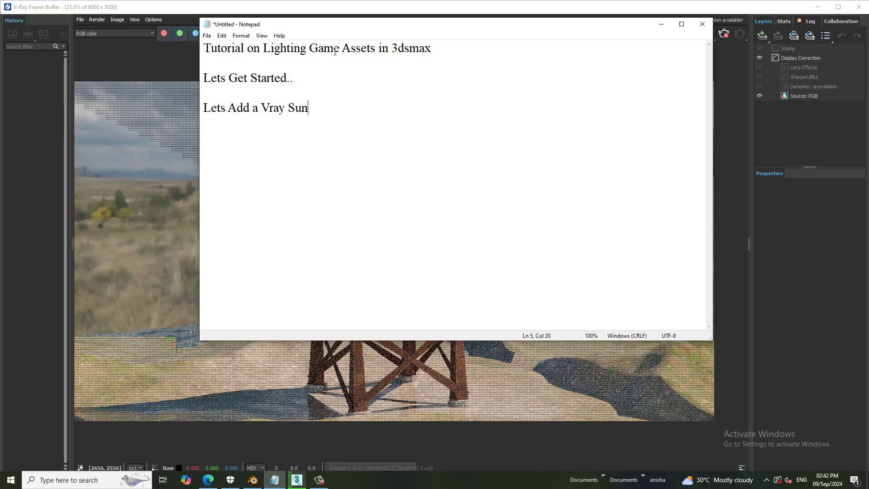
pyautogui.press('Return')
pyautogui.press('Return')
pyautogui.write('Tha')
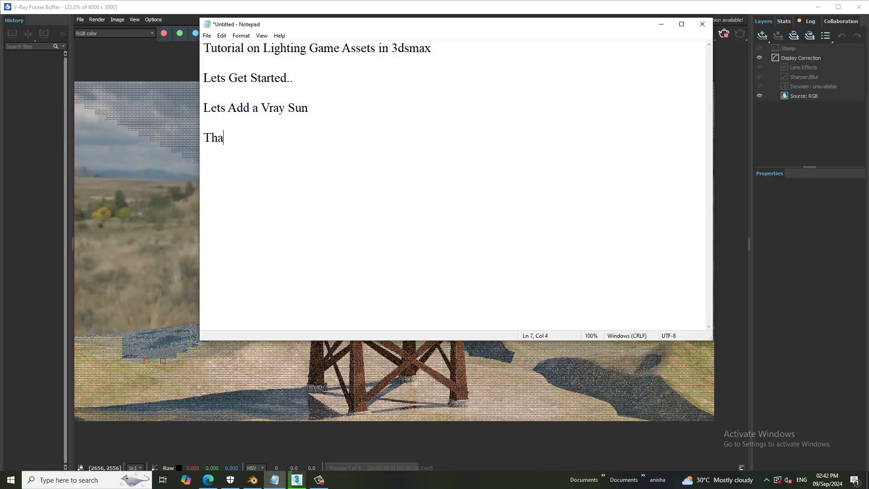
pyautogui.write('nks for Wat')
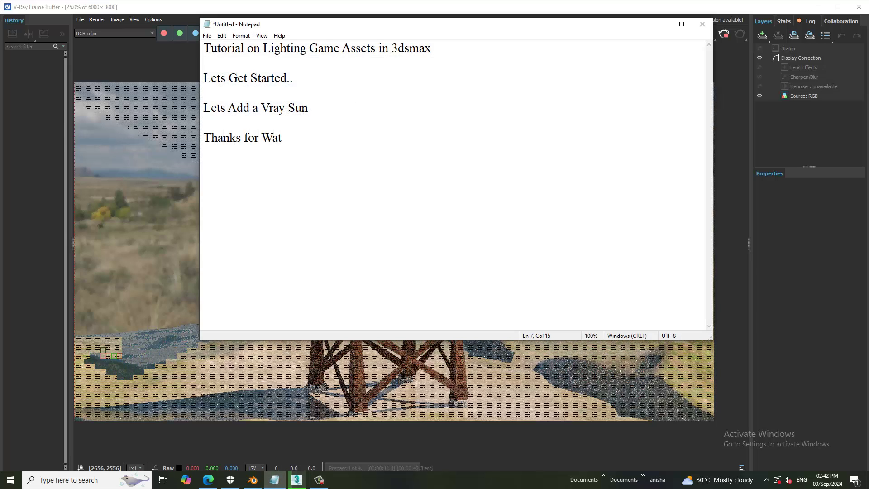
pyautogui.write('ching...')
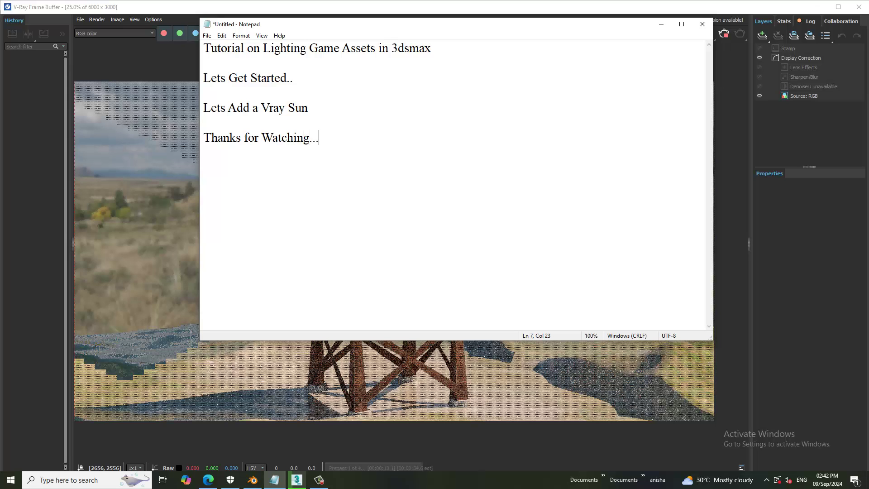
pyautogui.click(662, 24)
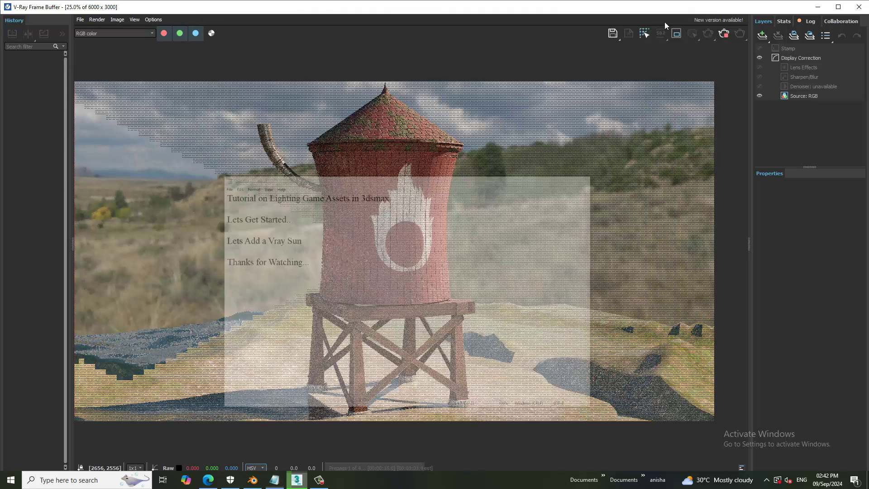